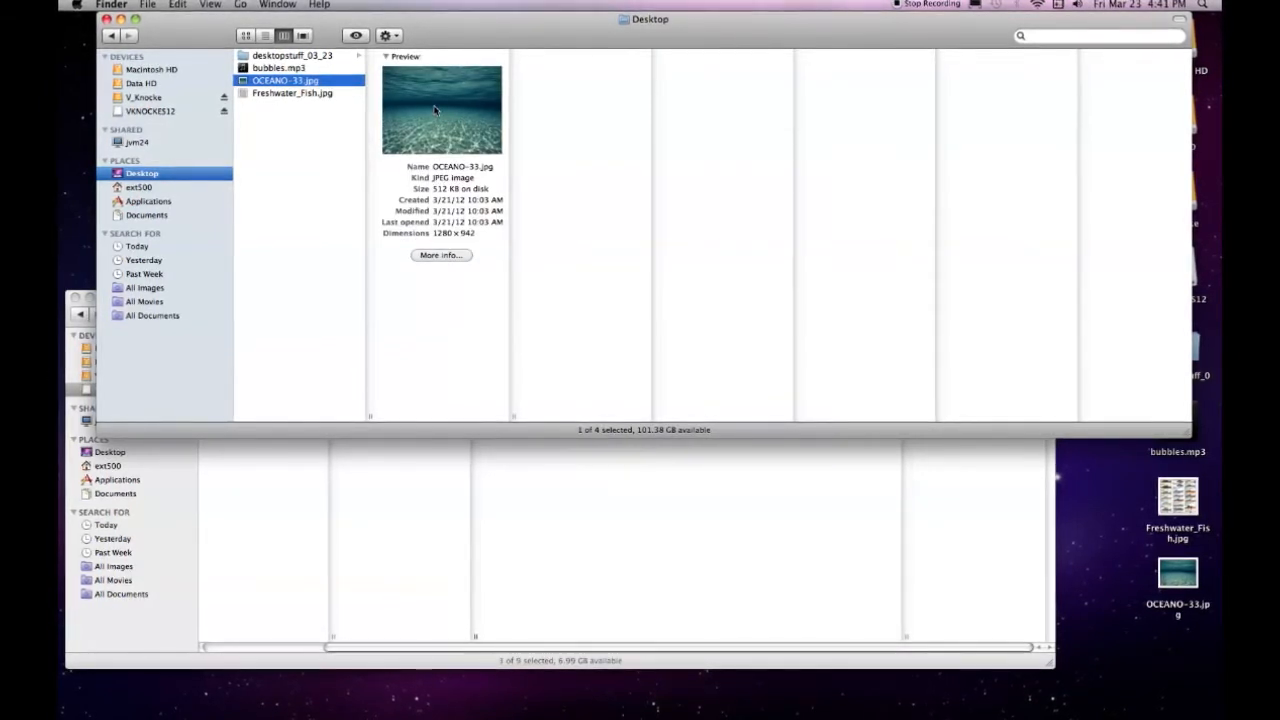
Preview the Freshwater_Fish.jpg image on the Desktop, then clear the file selection
left_click(290, 139)
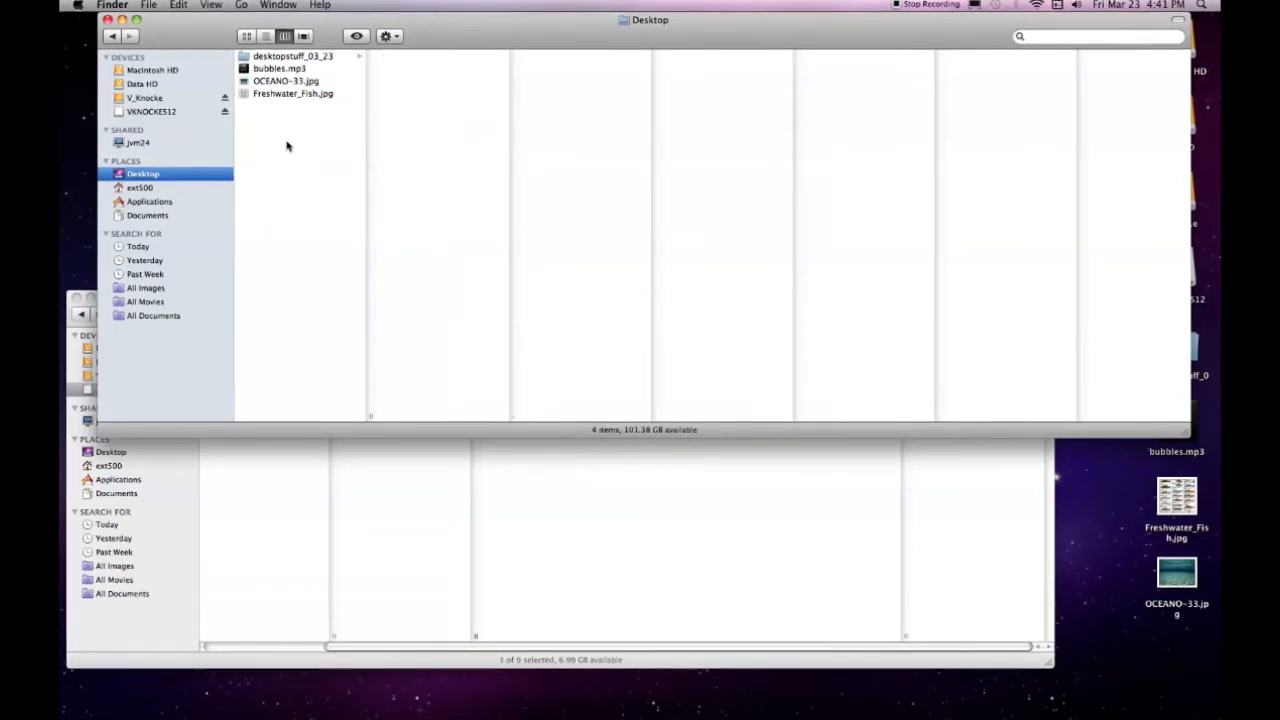
left_click(274, 93)
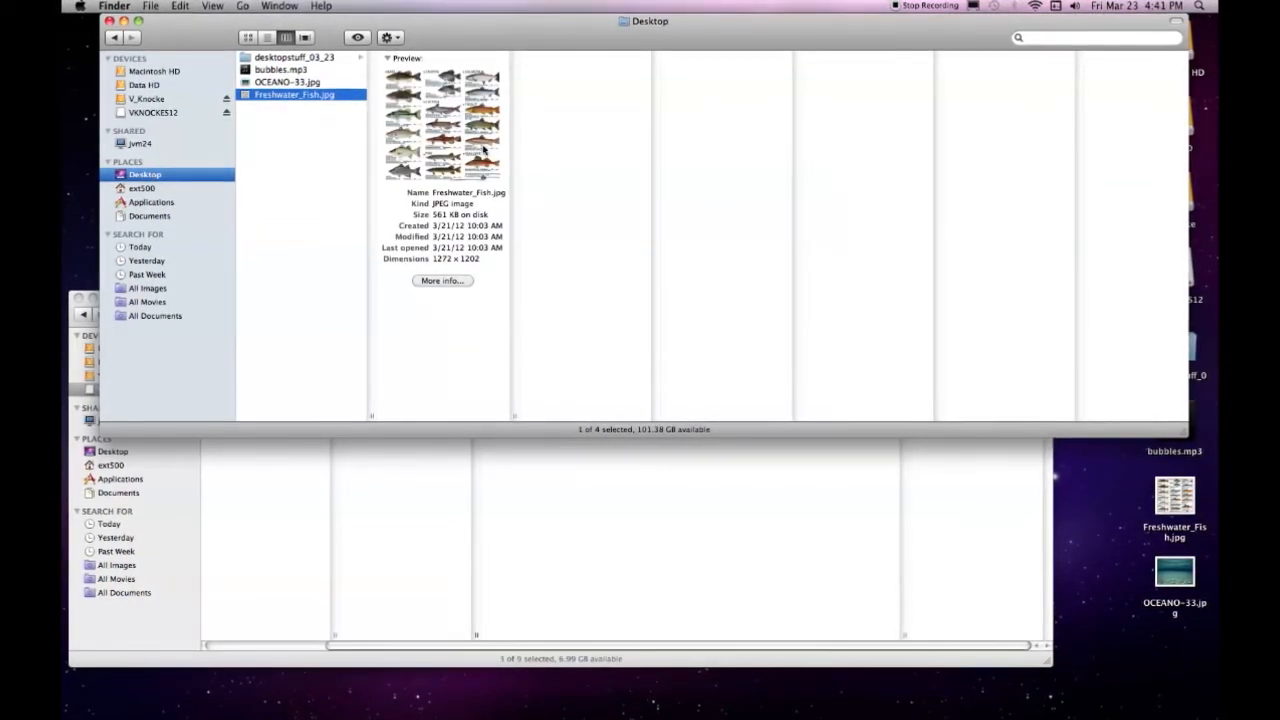
left_click(270, 176)
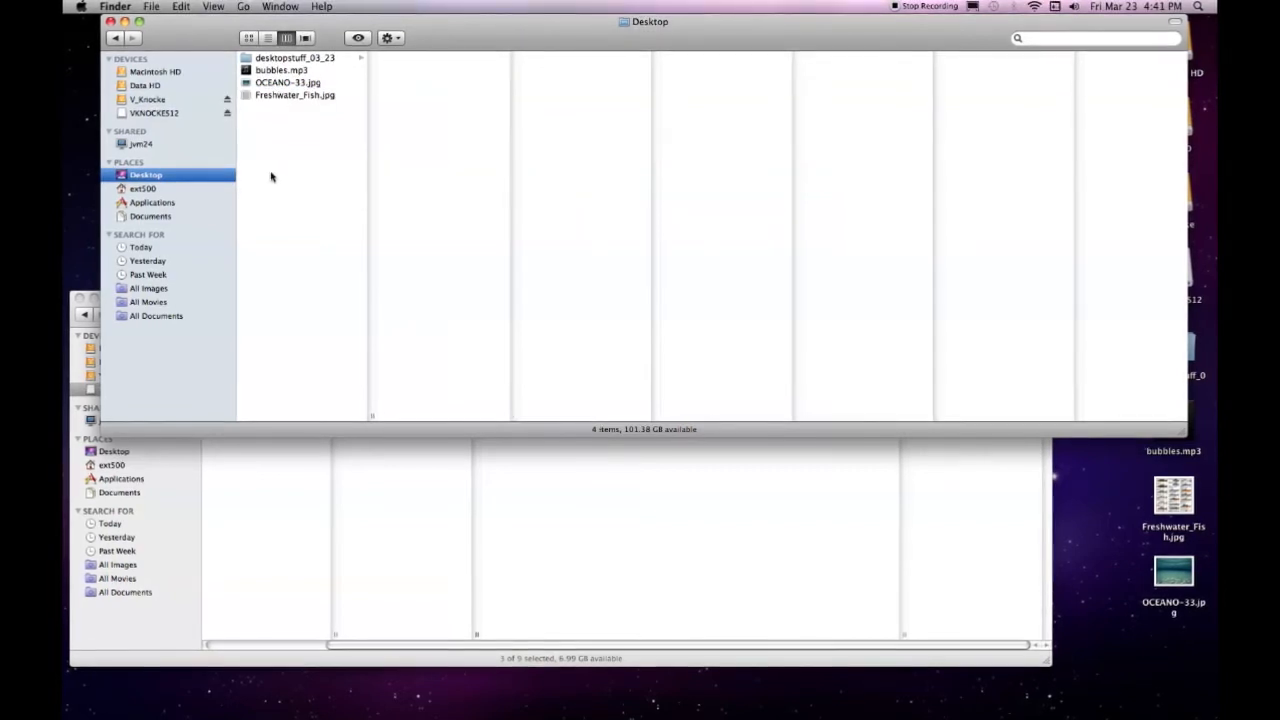
Create a new folder named AETutoprialsVDK inside the external drive's _AE2012SpringVids folder
left_click(193, 466)
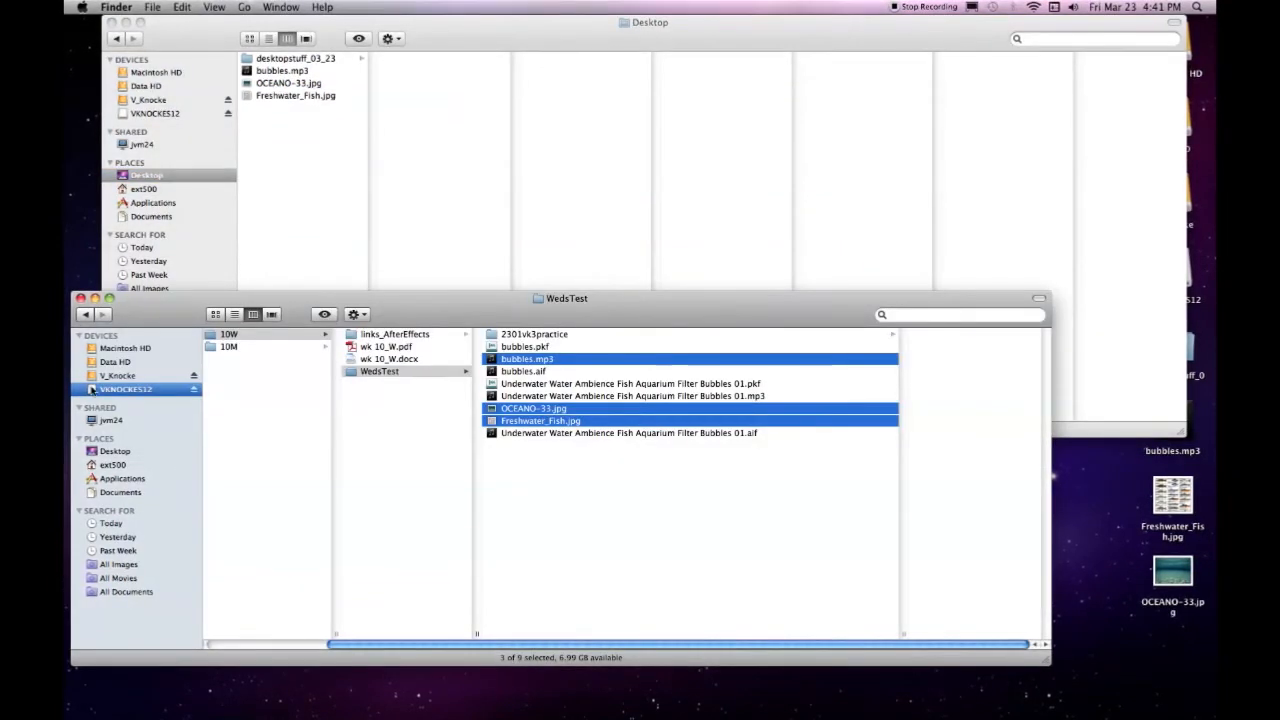
left_click(117, 375)
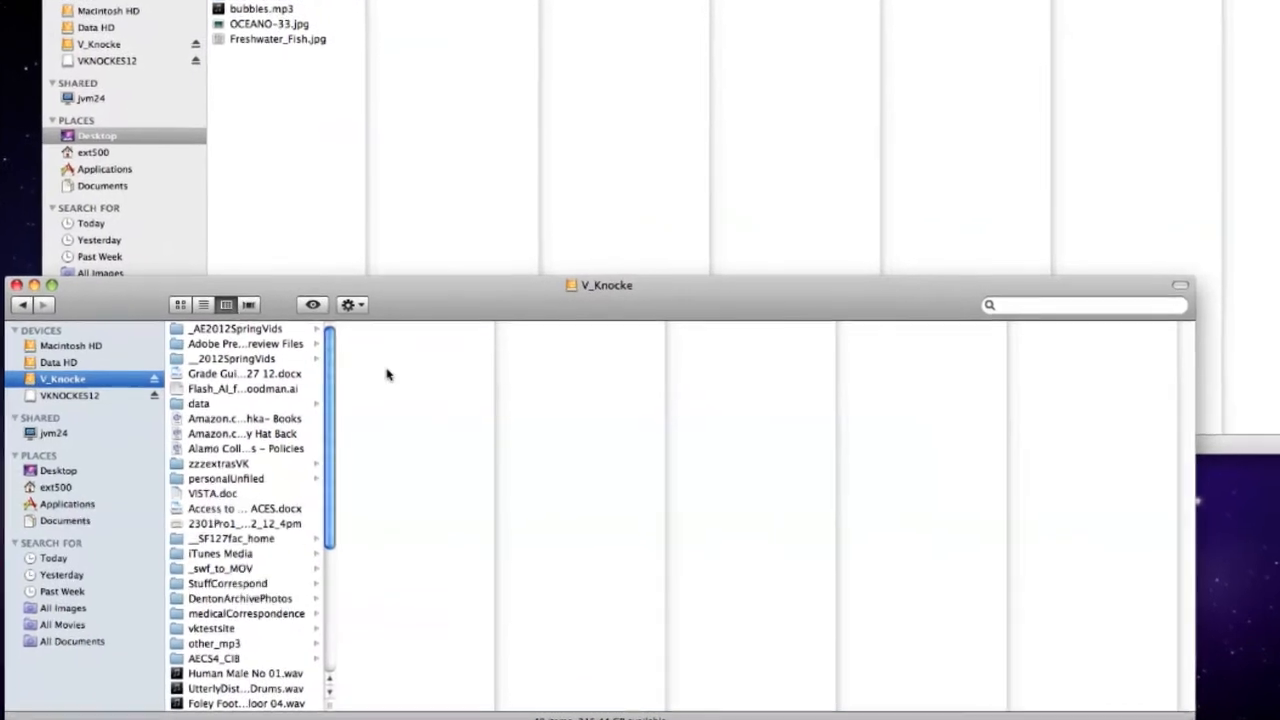
left_click(235, 328)
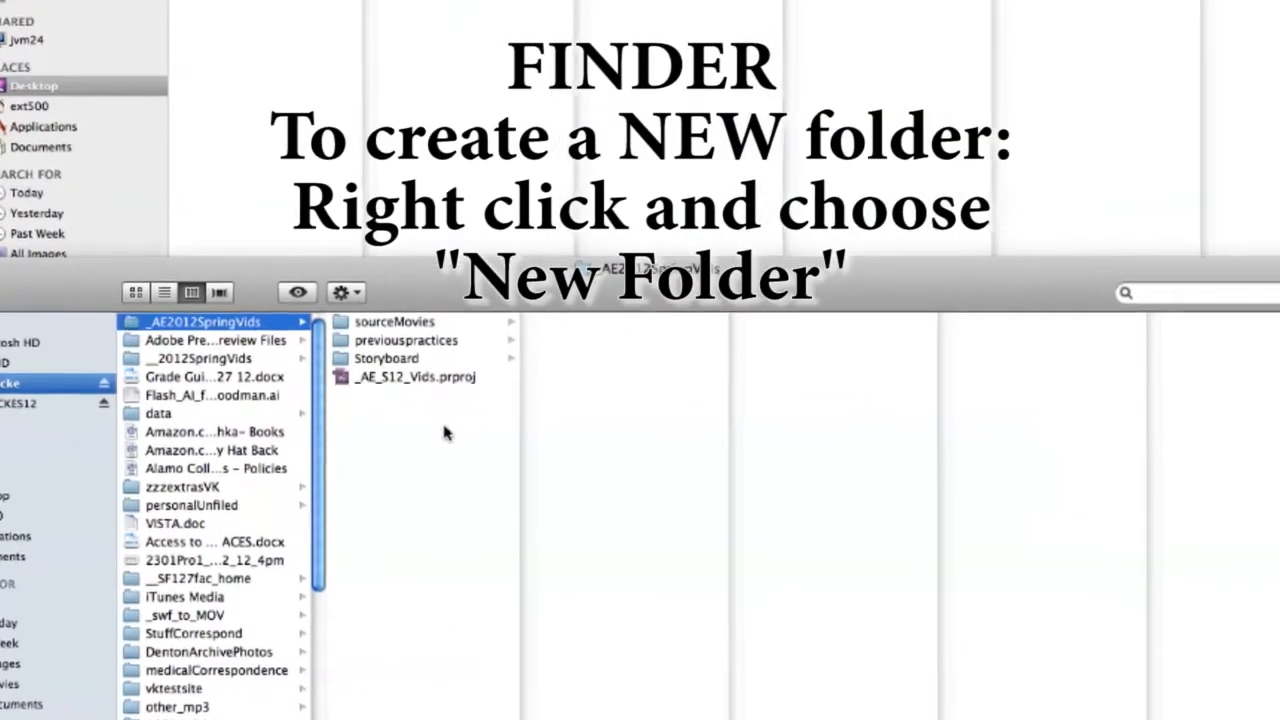
right_click(369, 472)
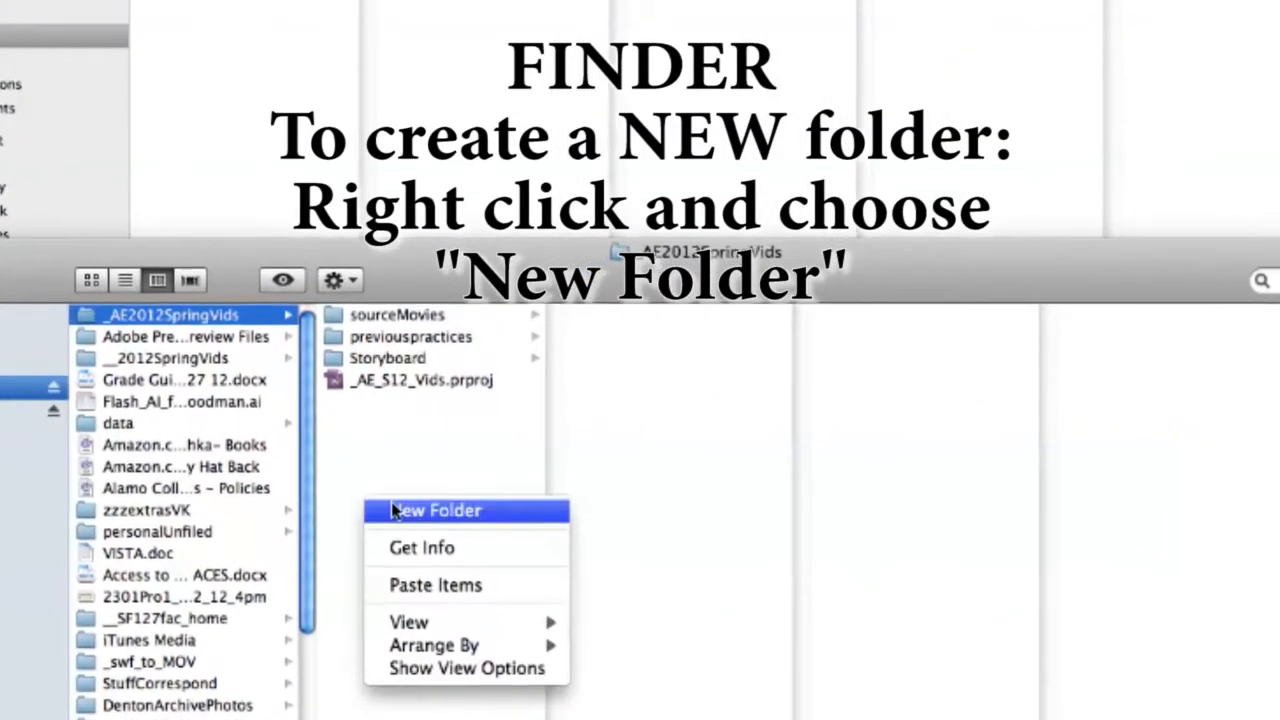
left_click(400, 509)
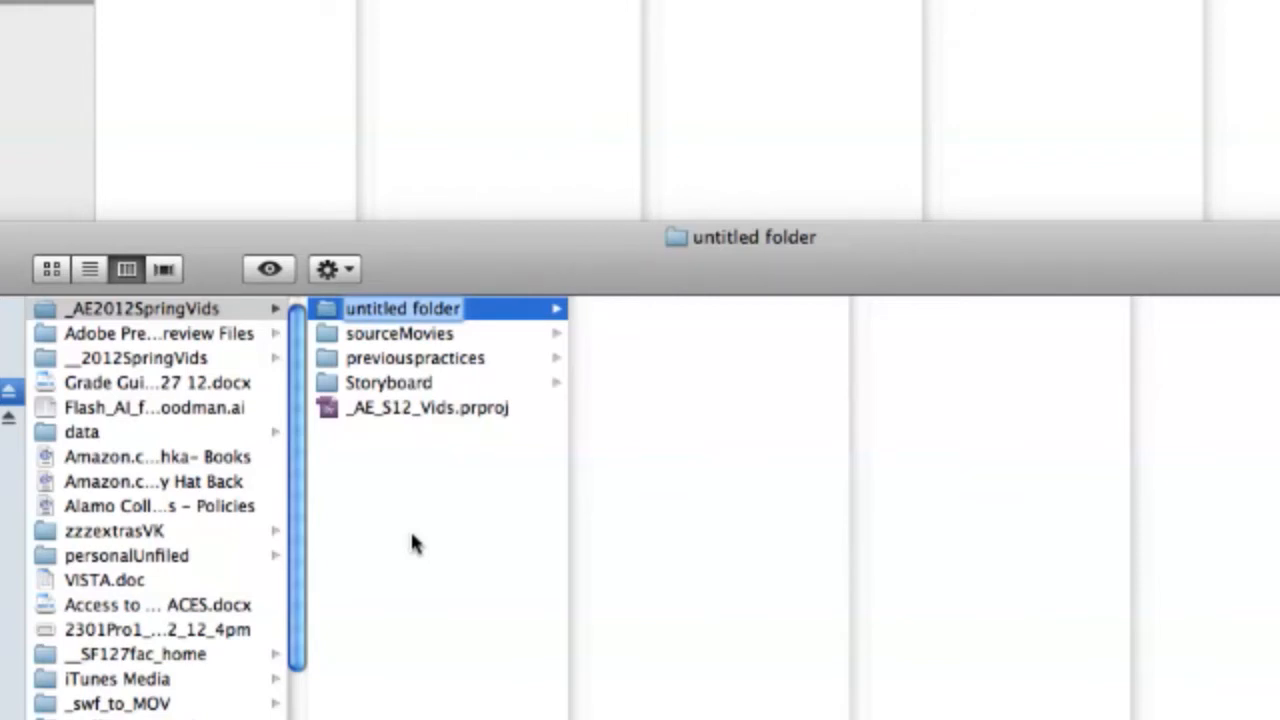
type("AETutoprialsVDK")
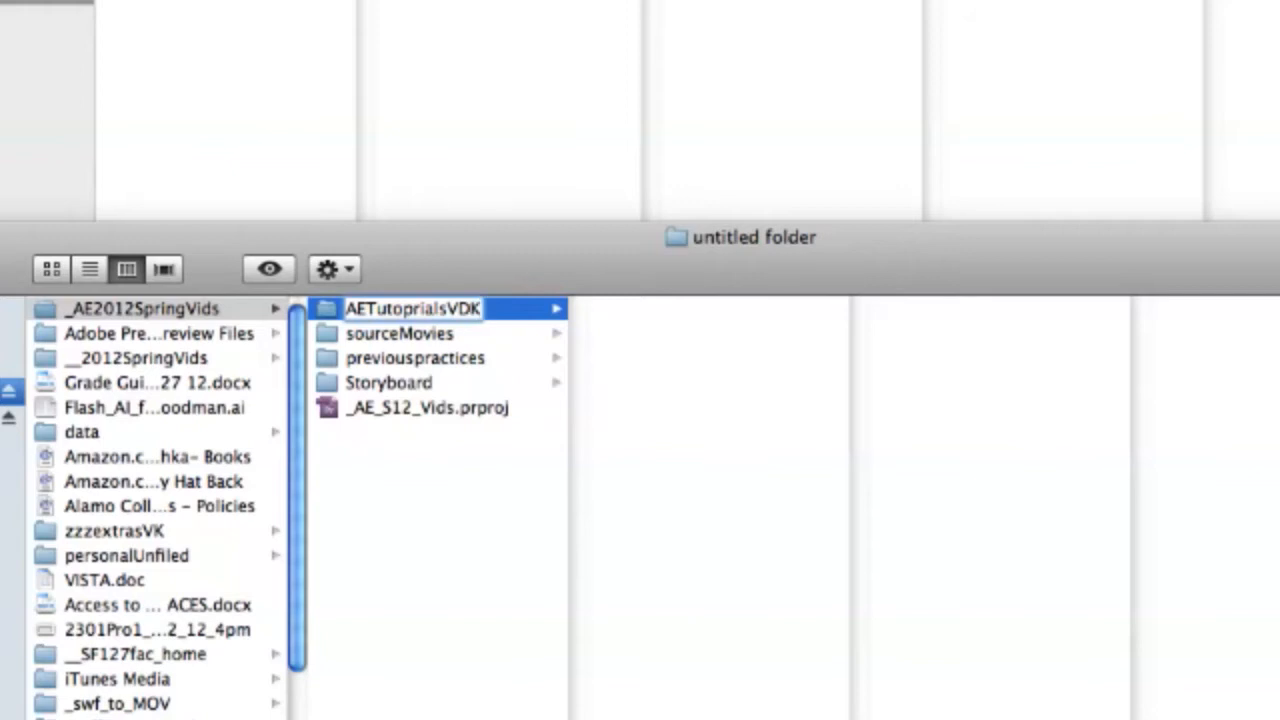
key("Return")
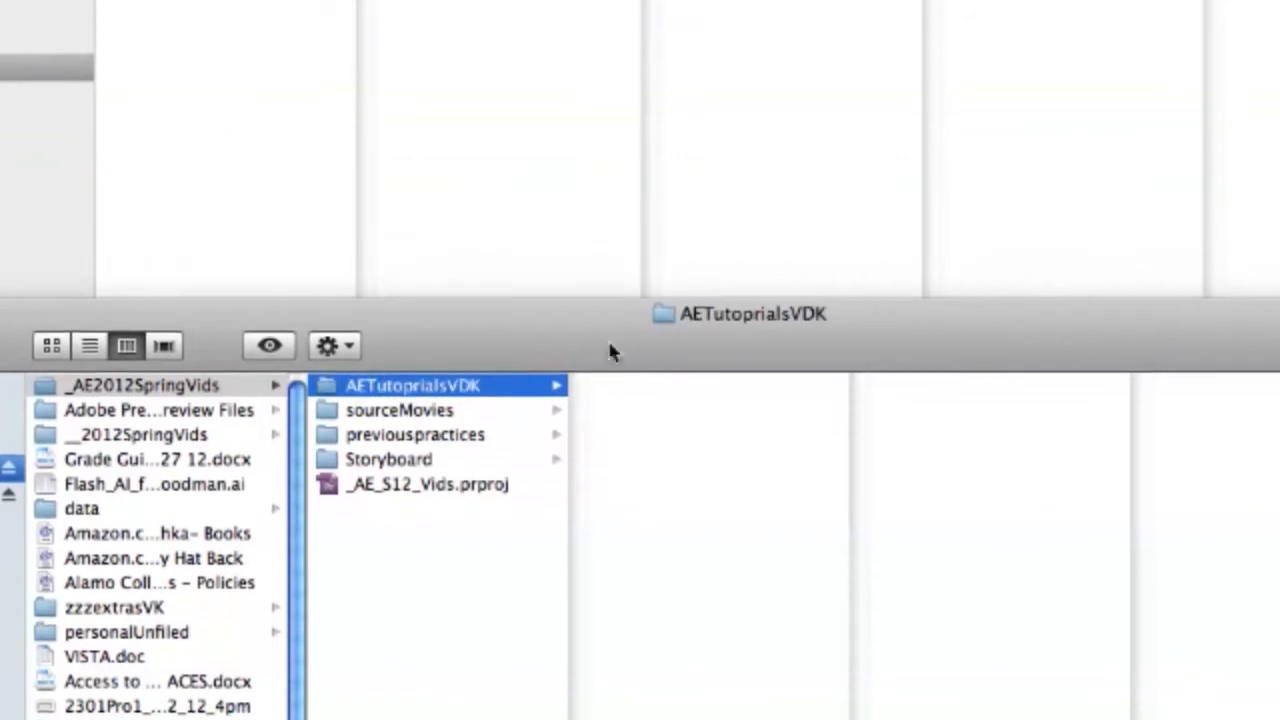
Copy bubbles.mp3, OCEANO-33.jpg and Freshwater_Fish.jpg from the Desktop into the AETutoprialsVDK folder
left_click(272, 46)
left_click_drag(292, 66, 132, 30)
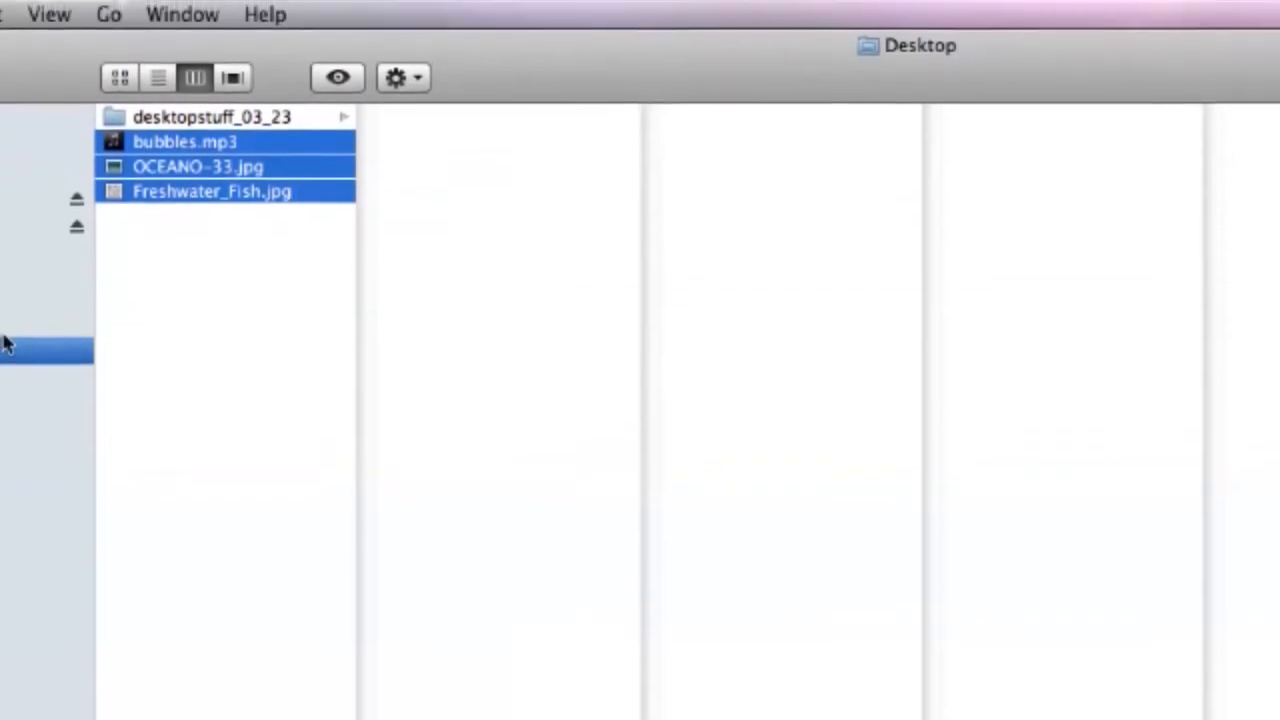
left_click(8, 712)
right_click(785, 650)
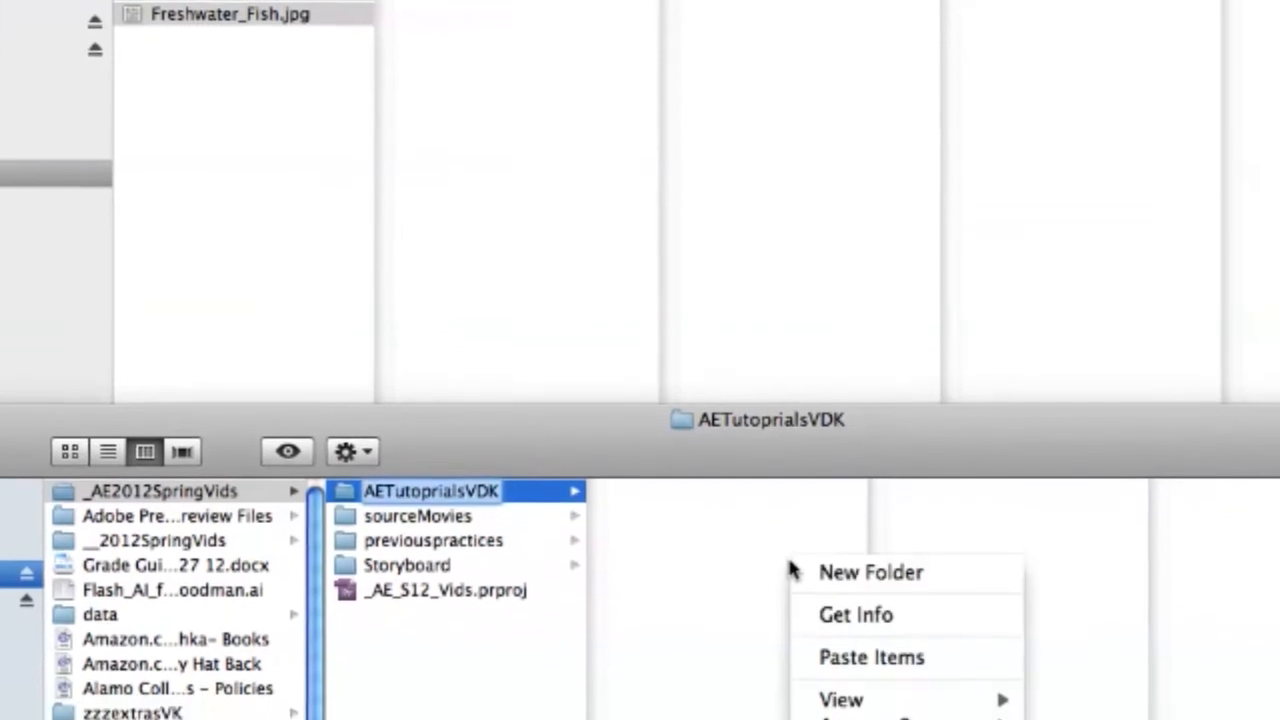
left_click(858, 632)
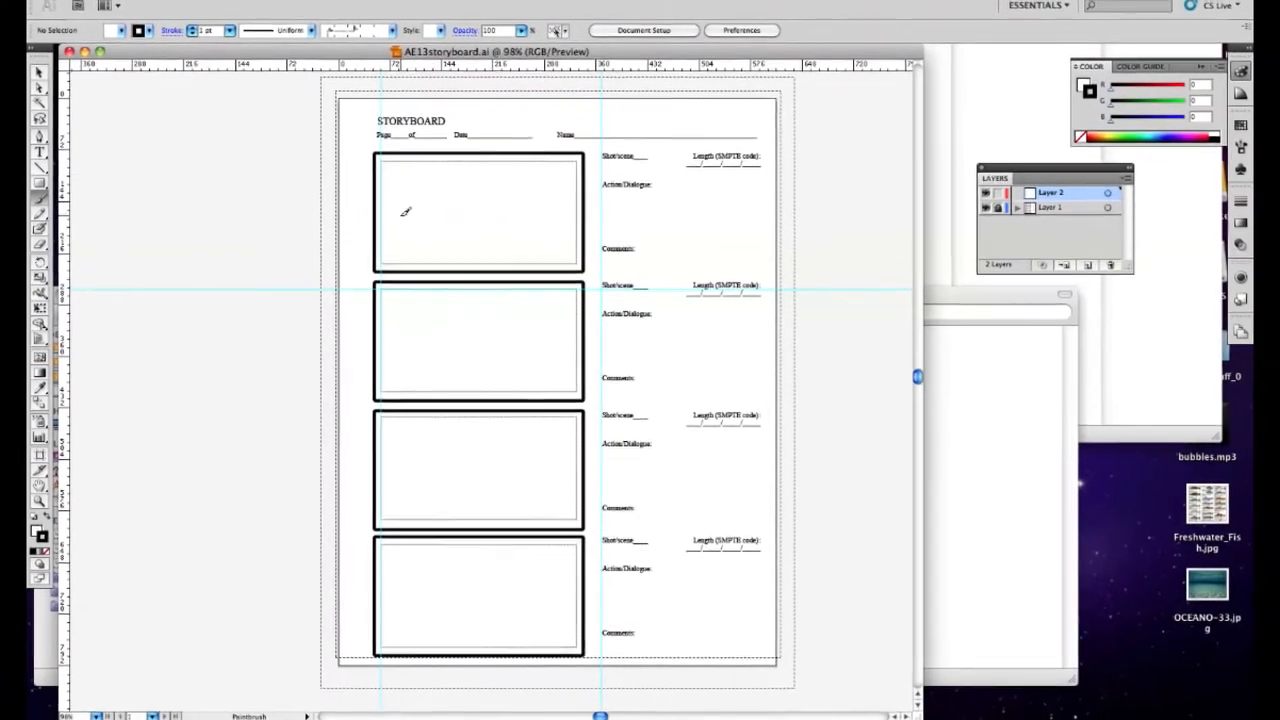
In Illustrator, create a new document from the Web profile with a size of 640 x 480 pixels
key("v")
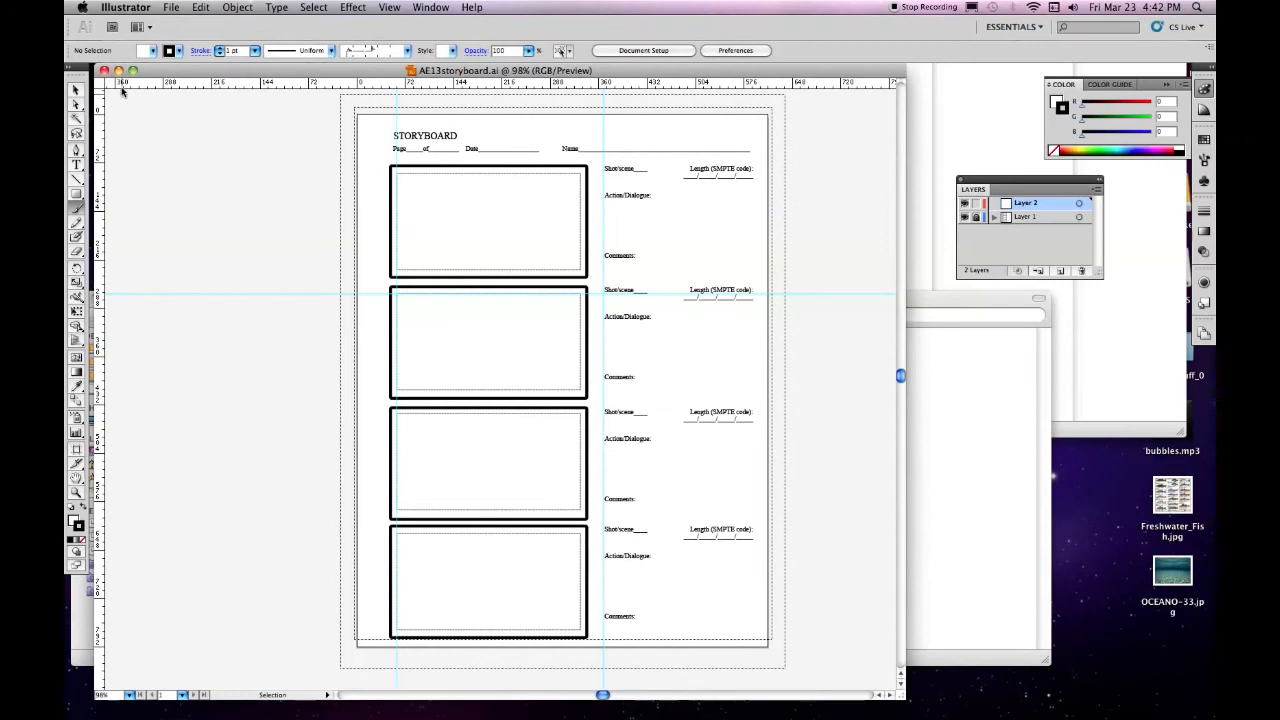
left_click(172, 8)
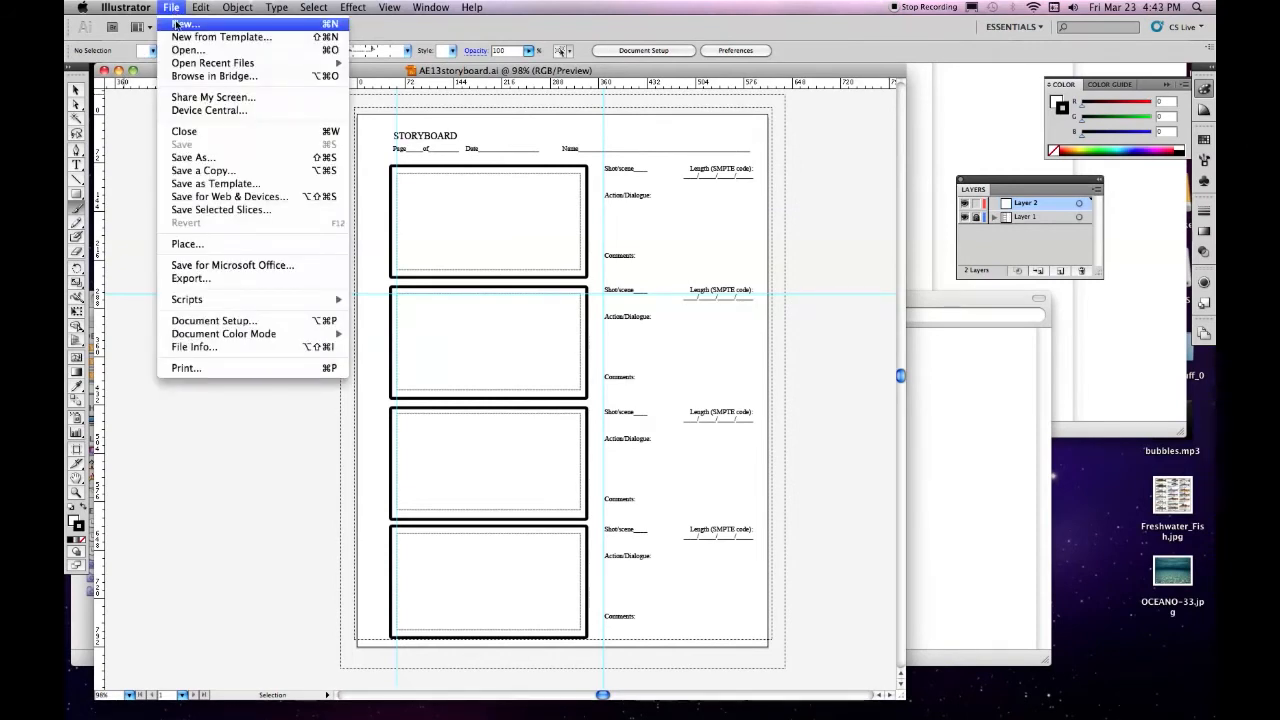
left_click(176, 23)
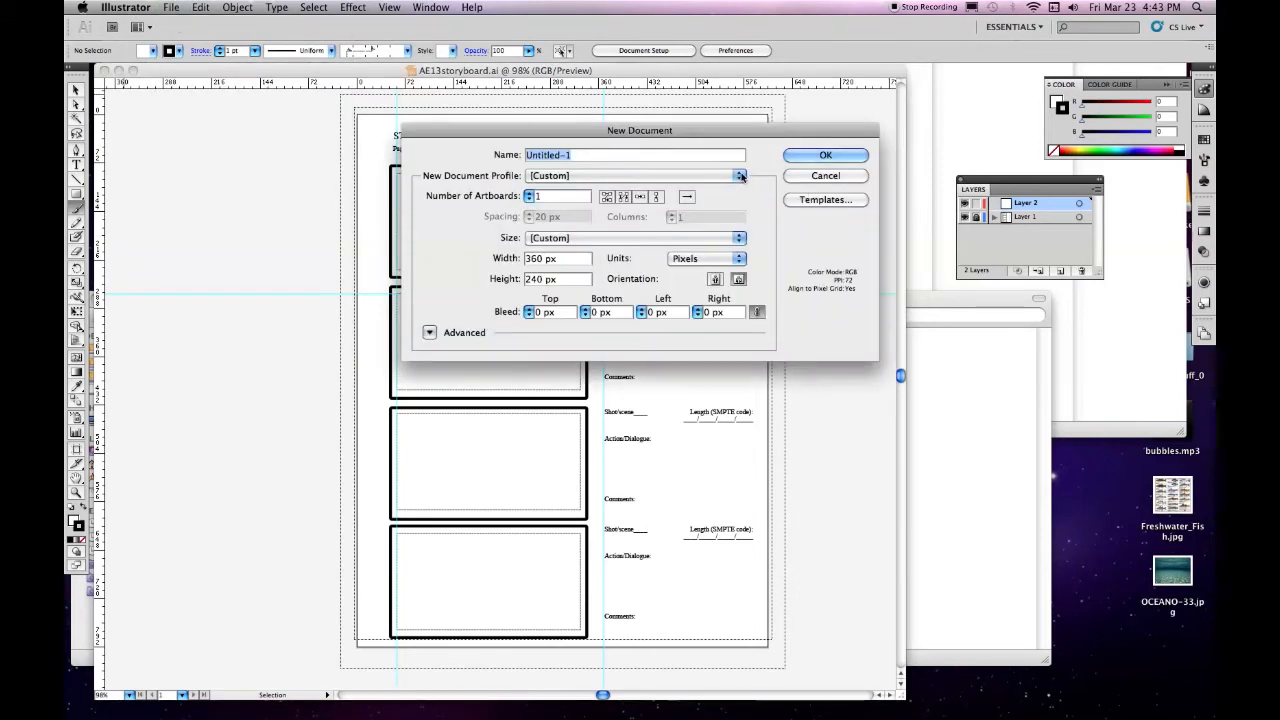
left_click(741, 176)
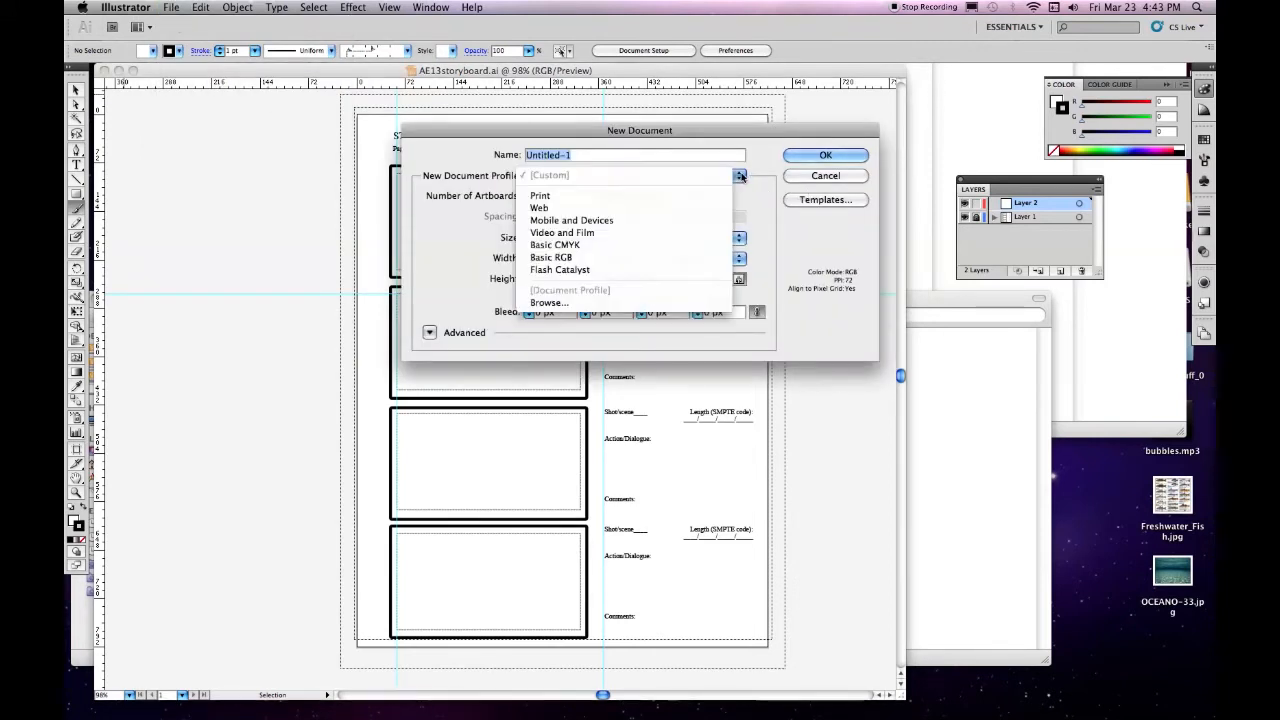
left_click(540, 209)
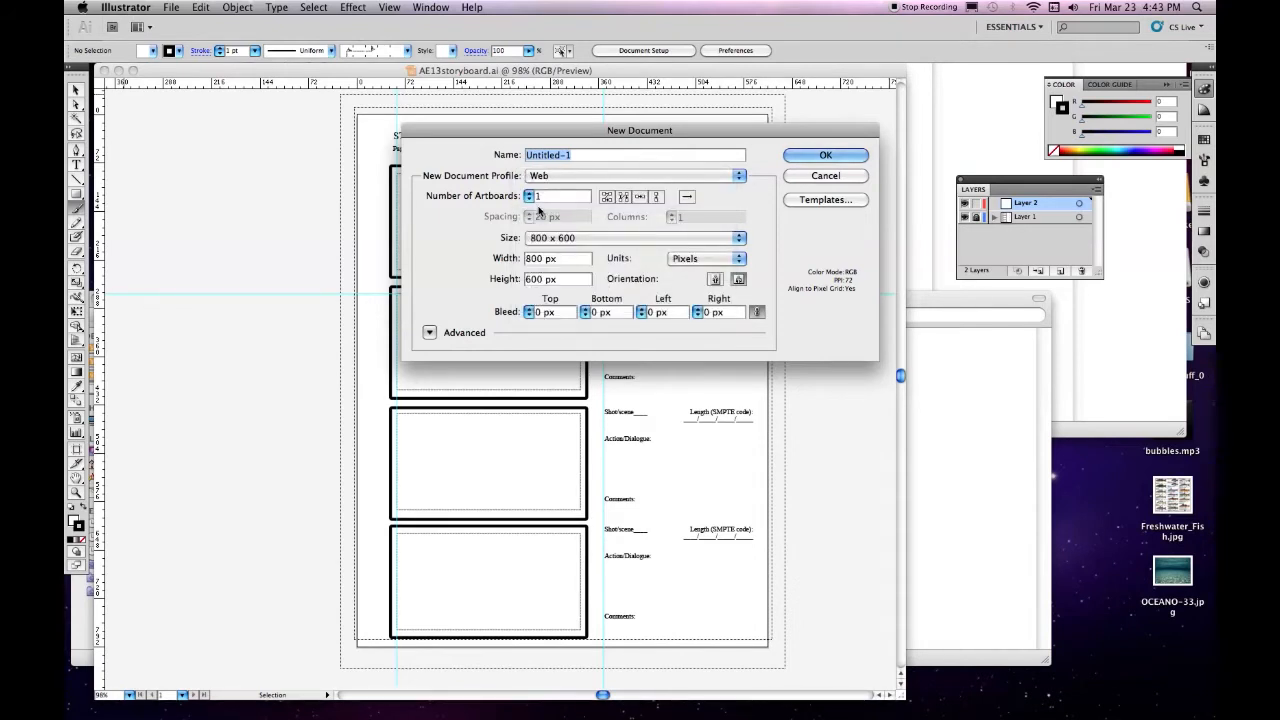
left_click(740, 238)
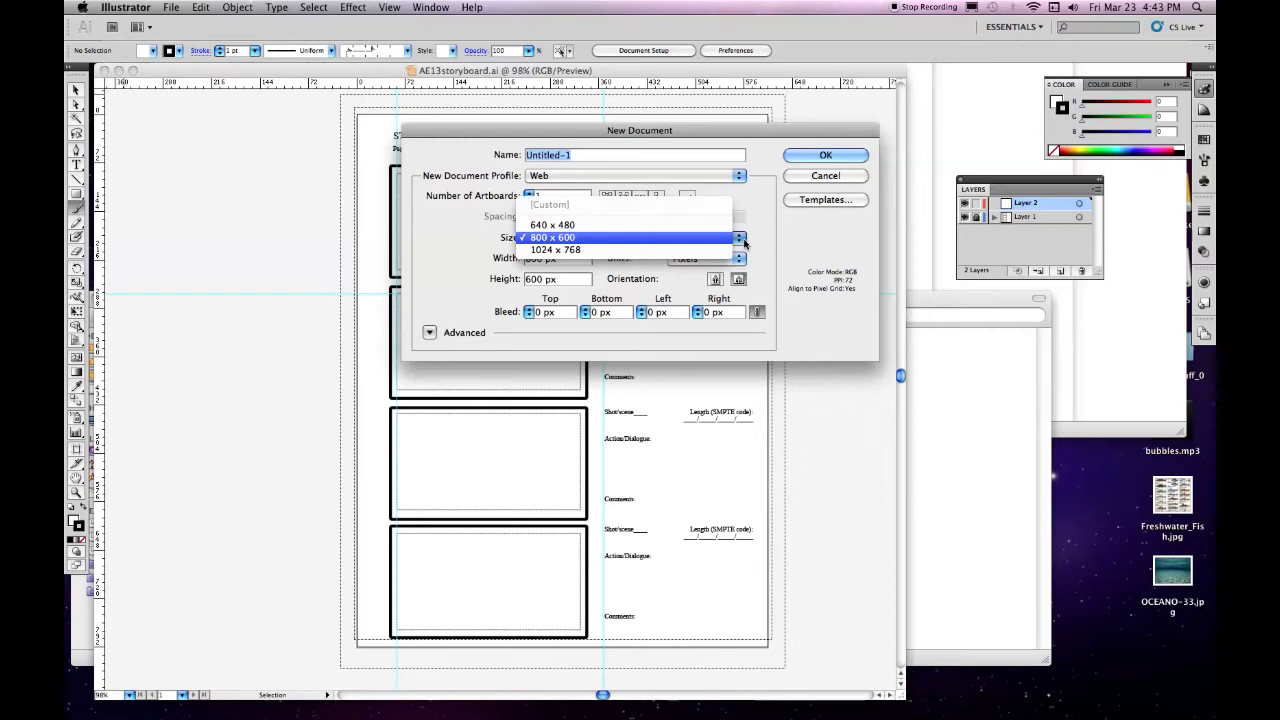
left_click(552, 225)
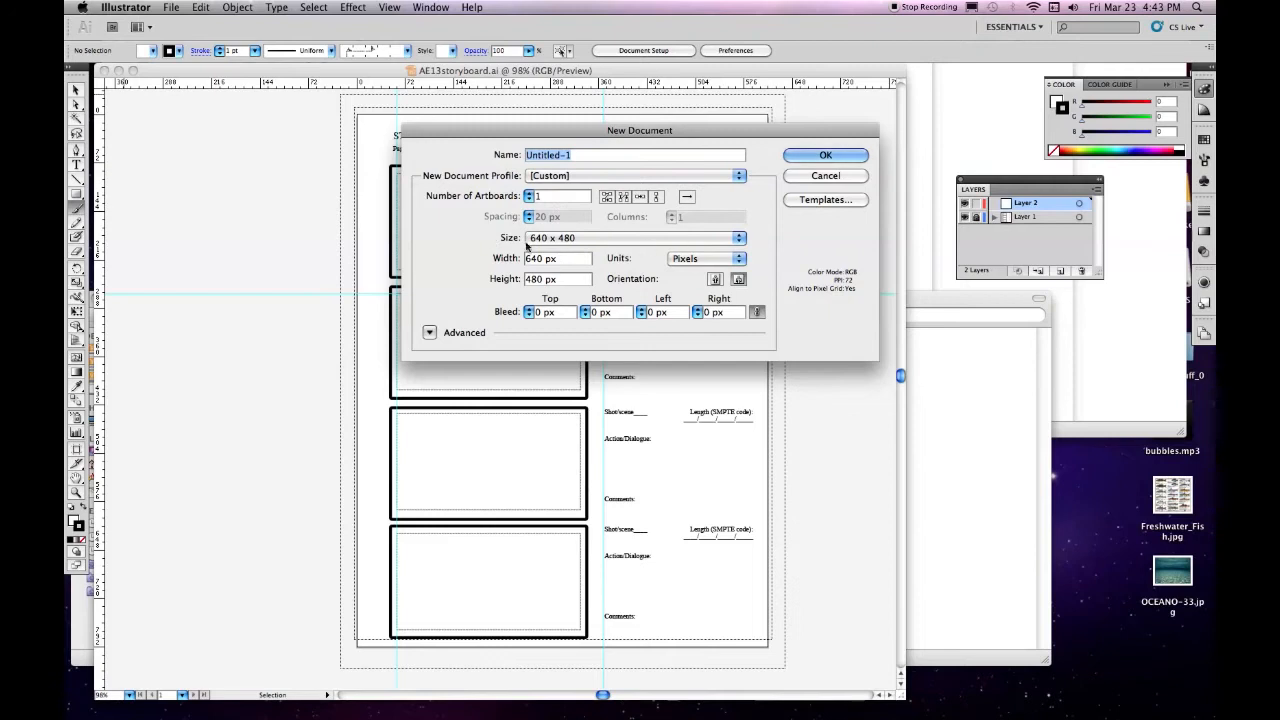
left_click(852, 156)
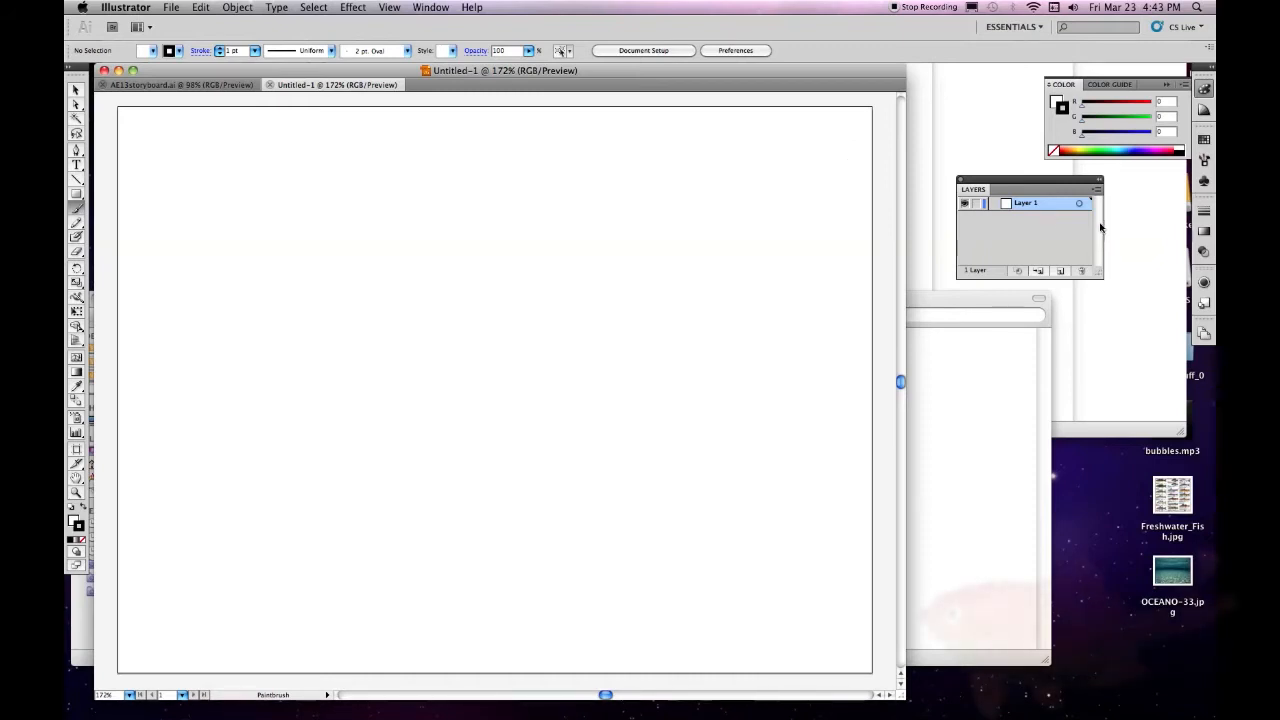
Rename Layer 1 as body and add a new layer named SideFins above it
double_click(1012, 205)
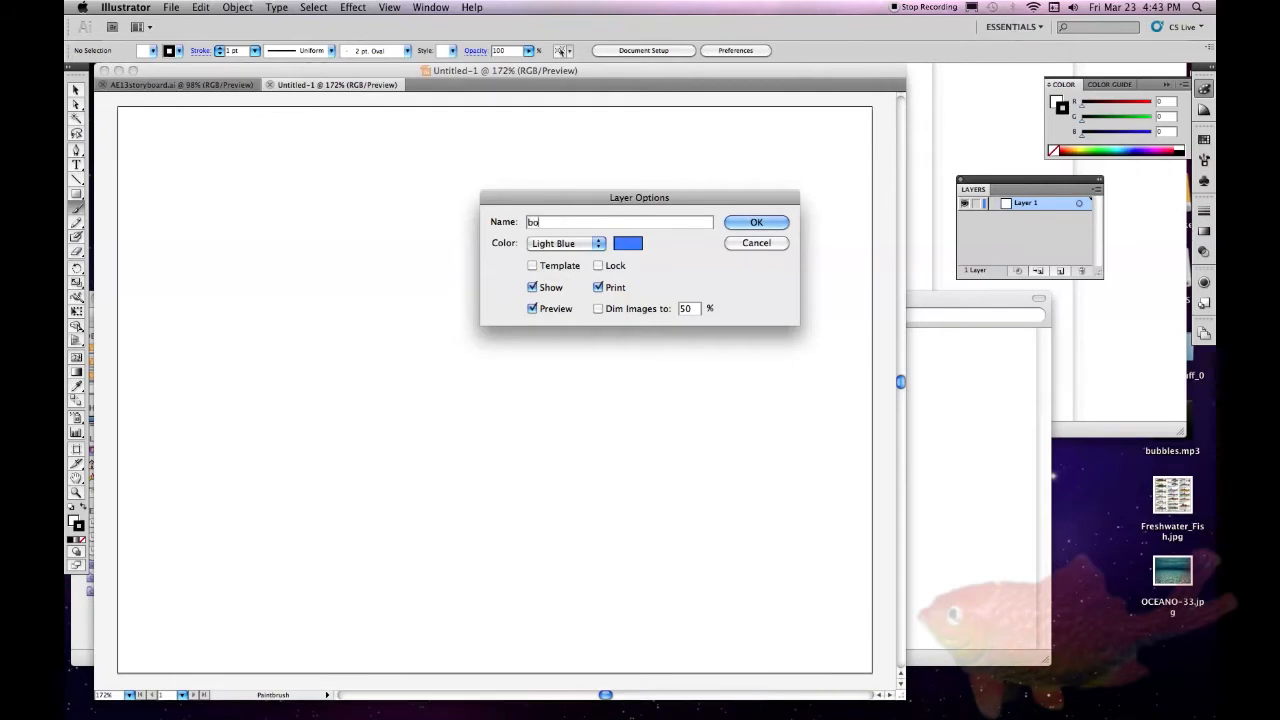
left_click(782, 222)
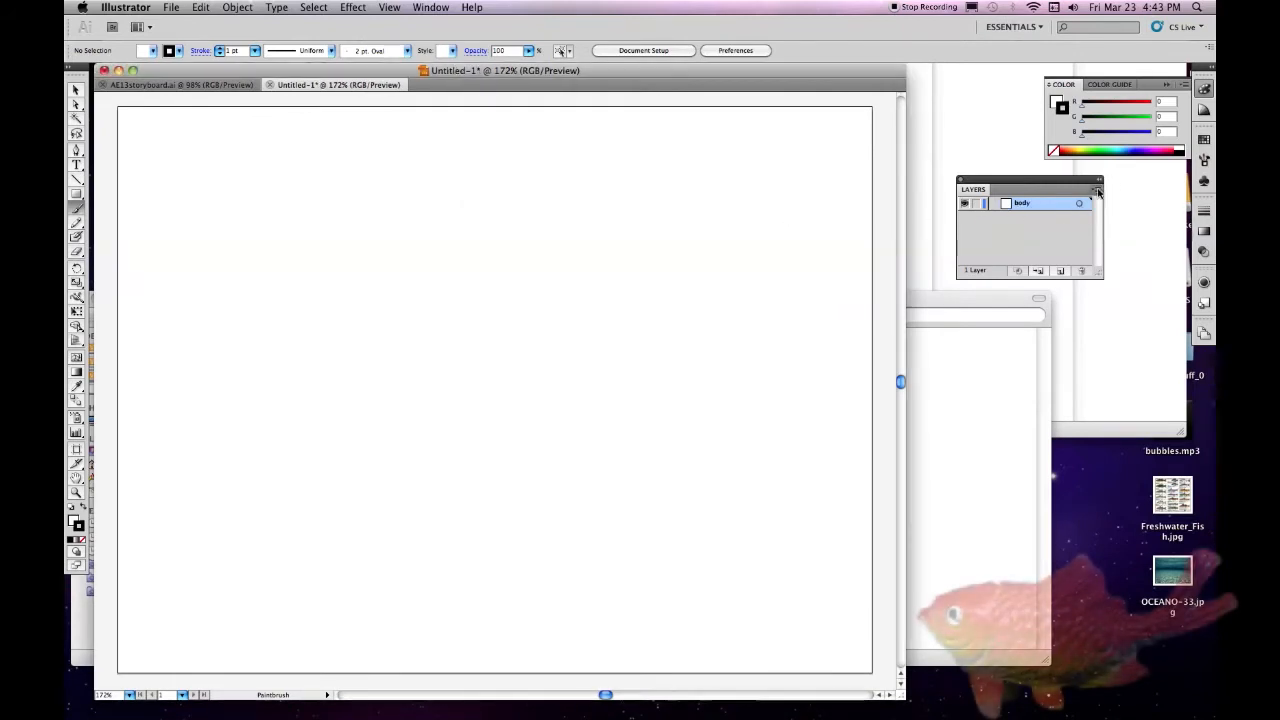
left_click(1097, 192)
left_click(974, 194)
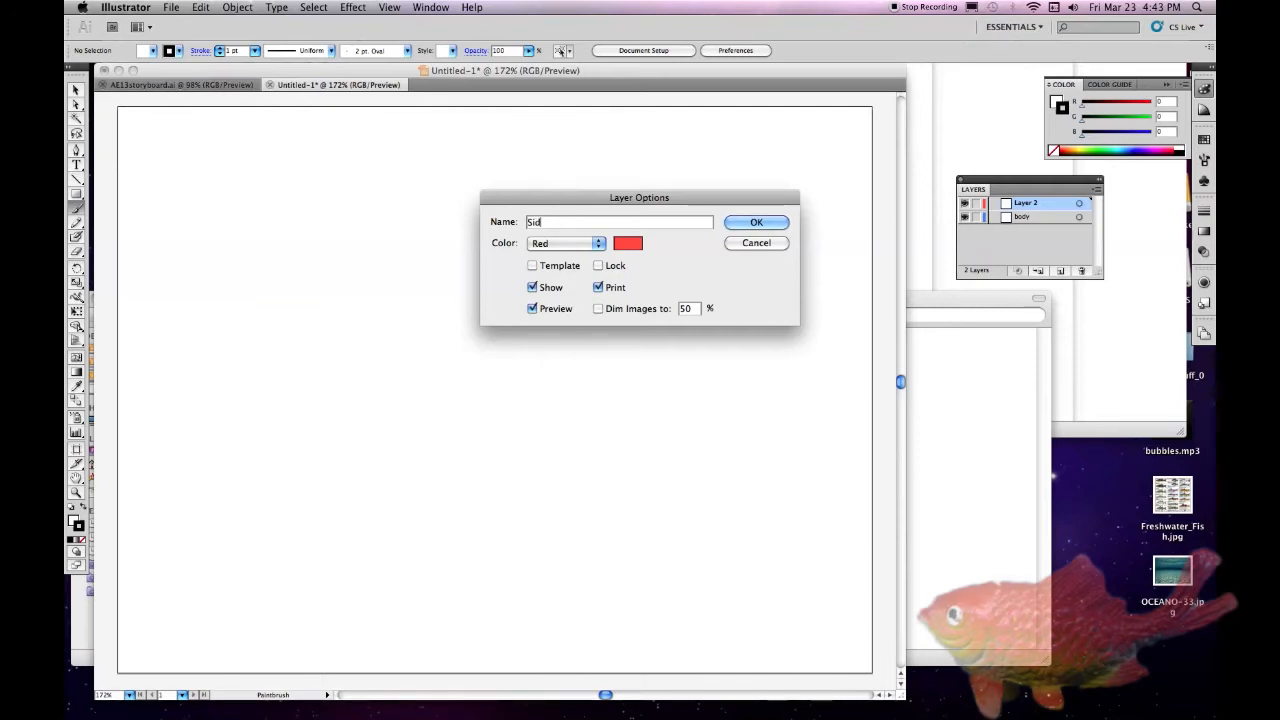
type("ns")
left_click(776, 223)
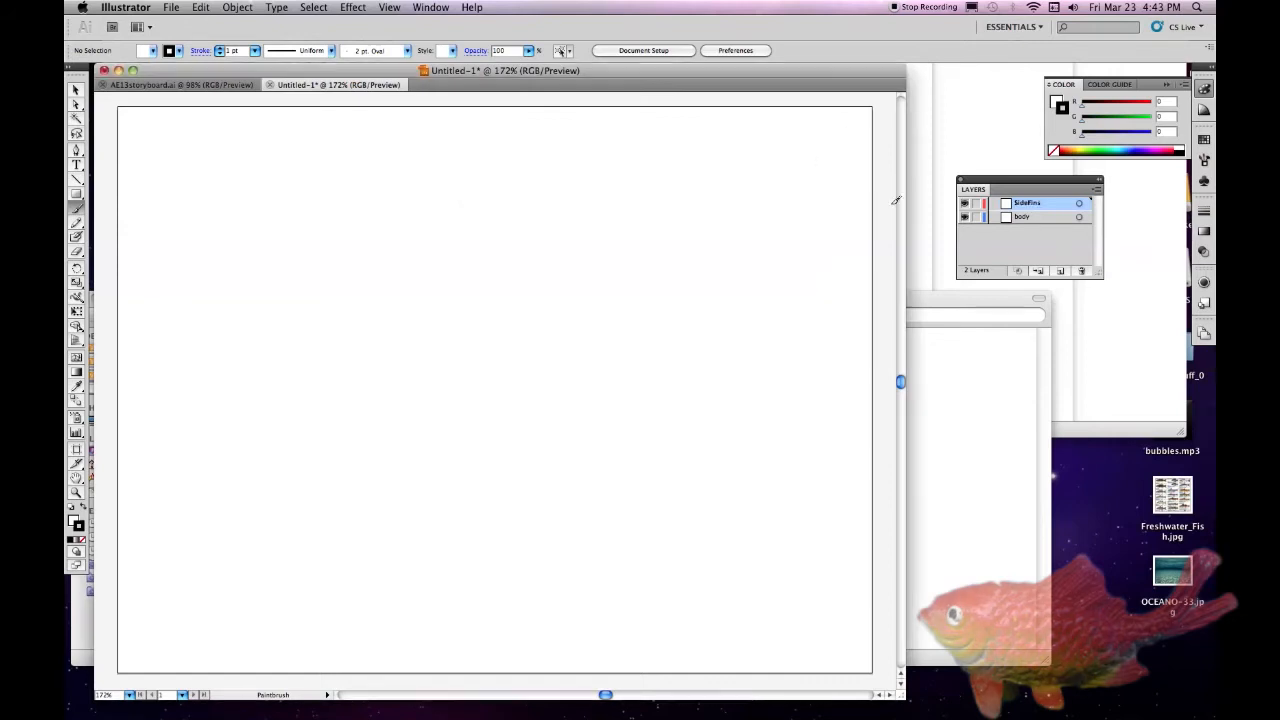
Add a new layer named Tail above the SideFins layer
left_click(1099, 188)
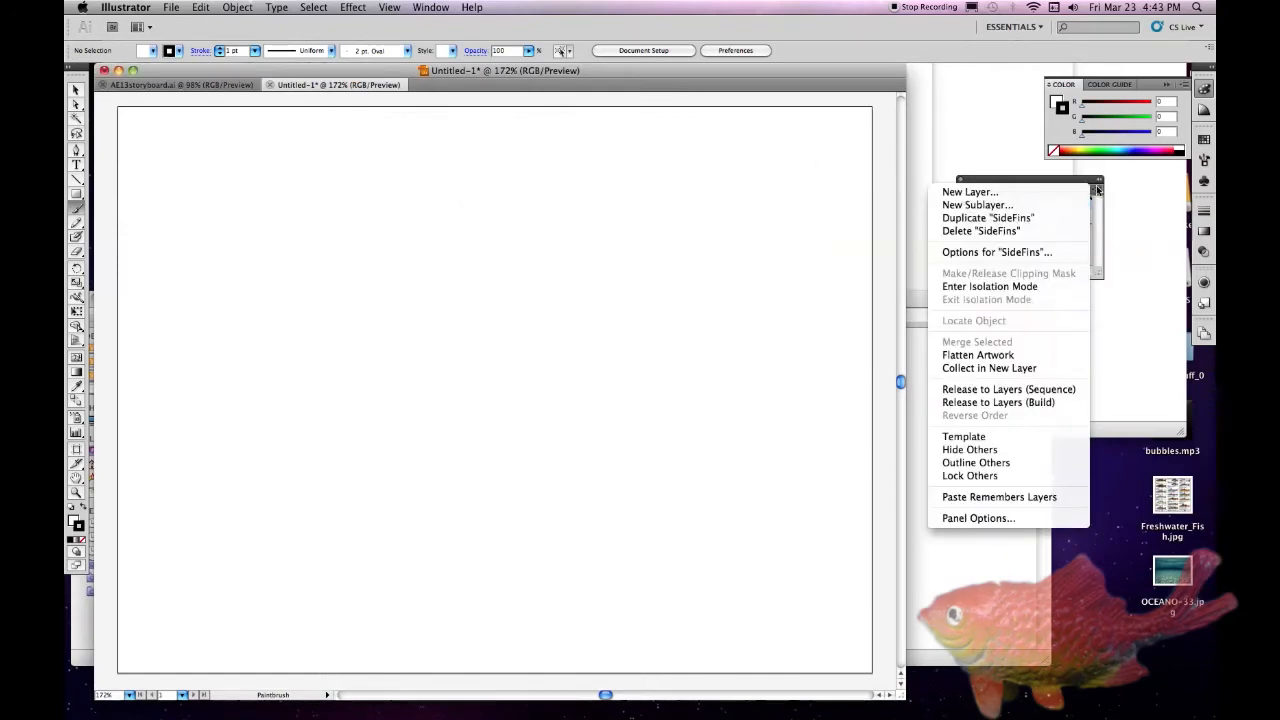
left_click(970, 191)
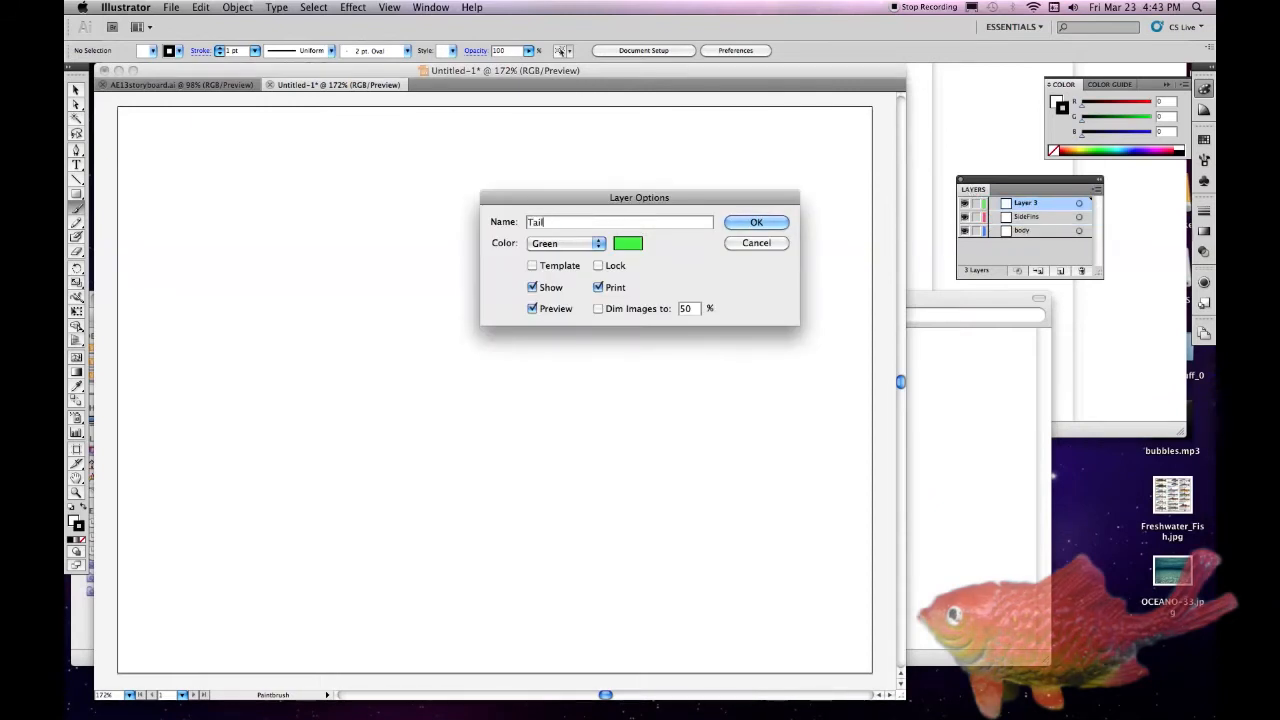
left_click(755, 220)
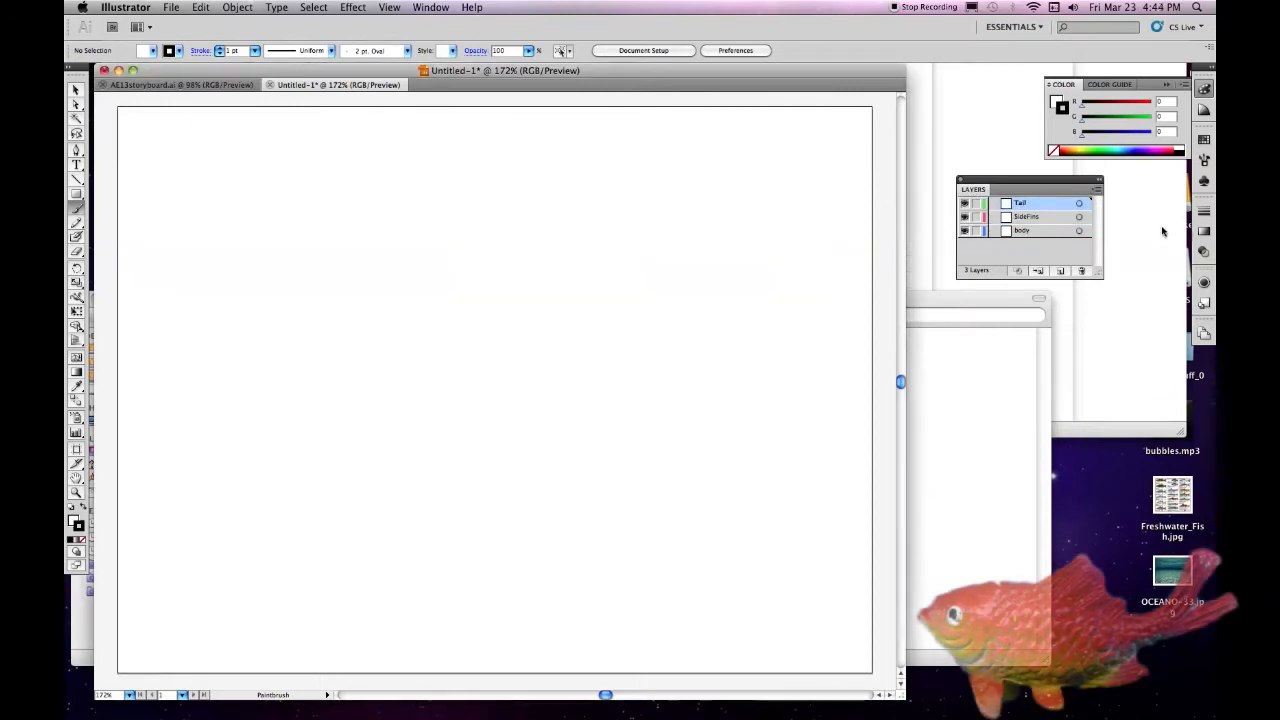
Add a new layer named DorsalTopFin above the Tail layer
left_click(1099, 188)
left_click(970, 191)
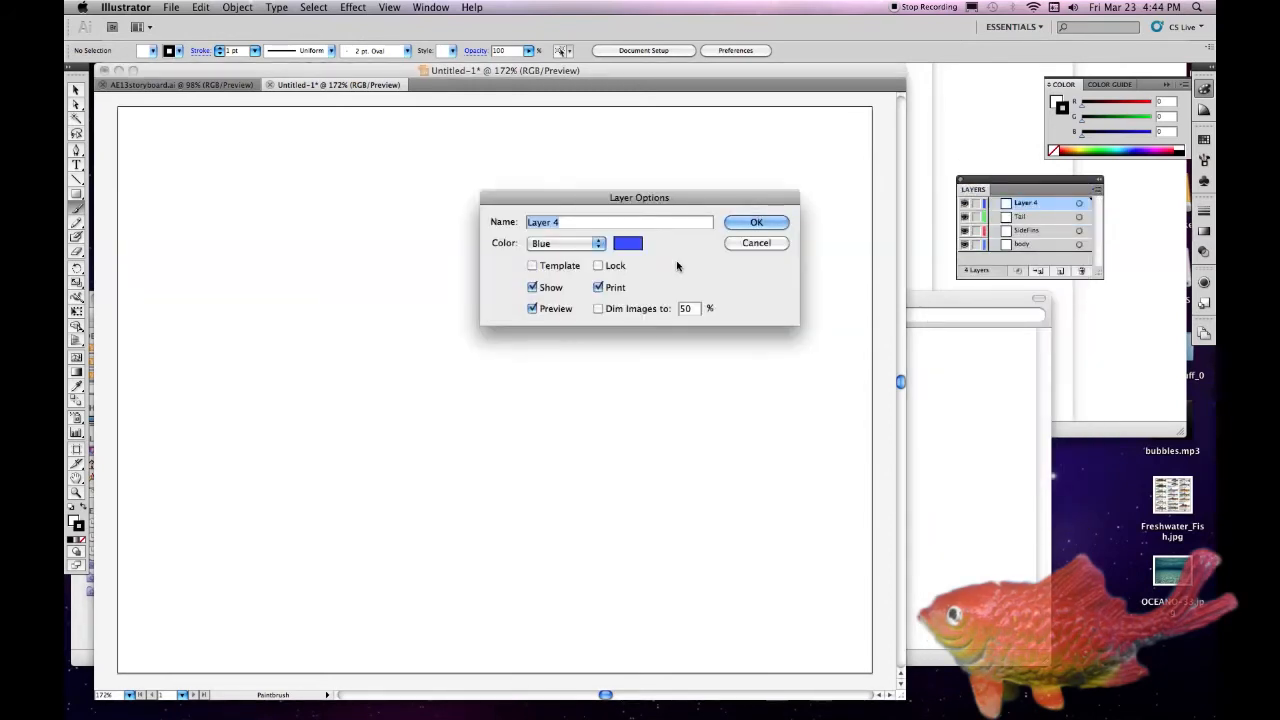
type("DorsalTopFin")
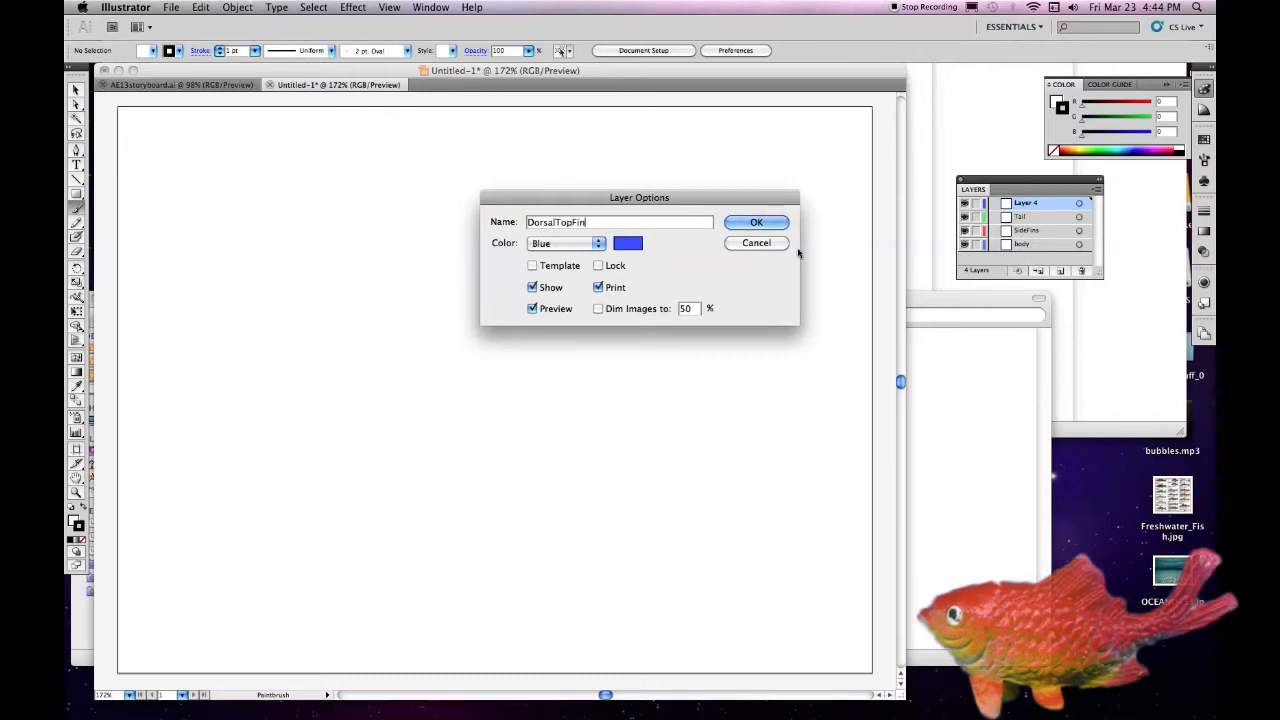
left_click(745, 227)
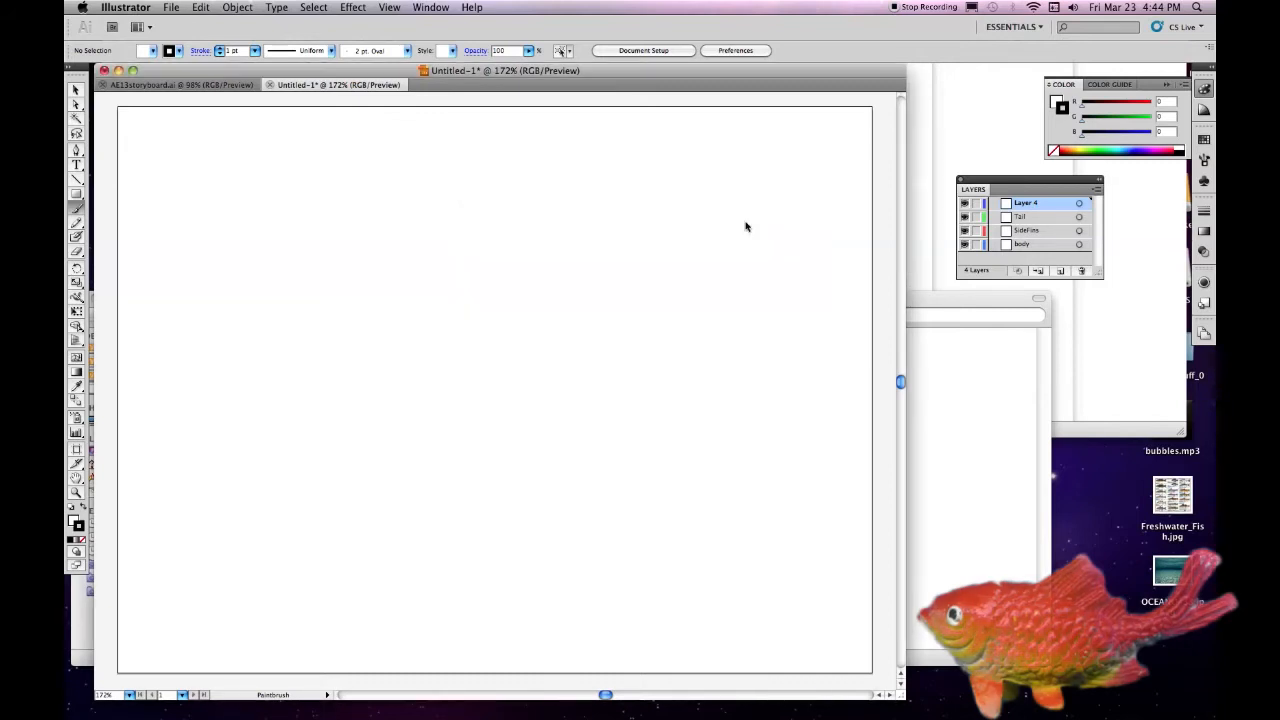
Add a new layer named BottomFins above DorsalTopFin and enlarge the layer list
left_click(1097, 189)
left_click(1085, 190)
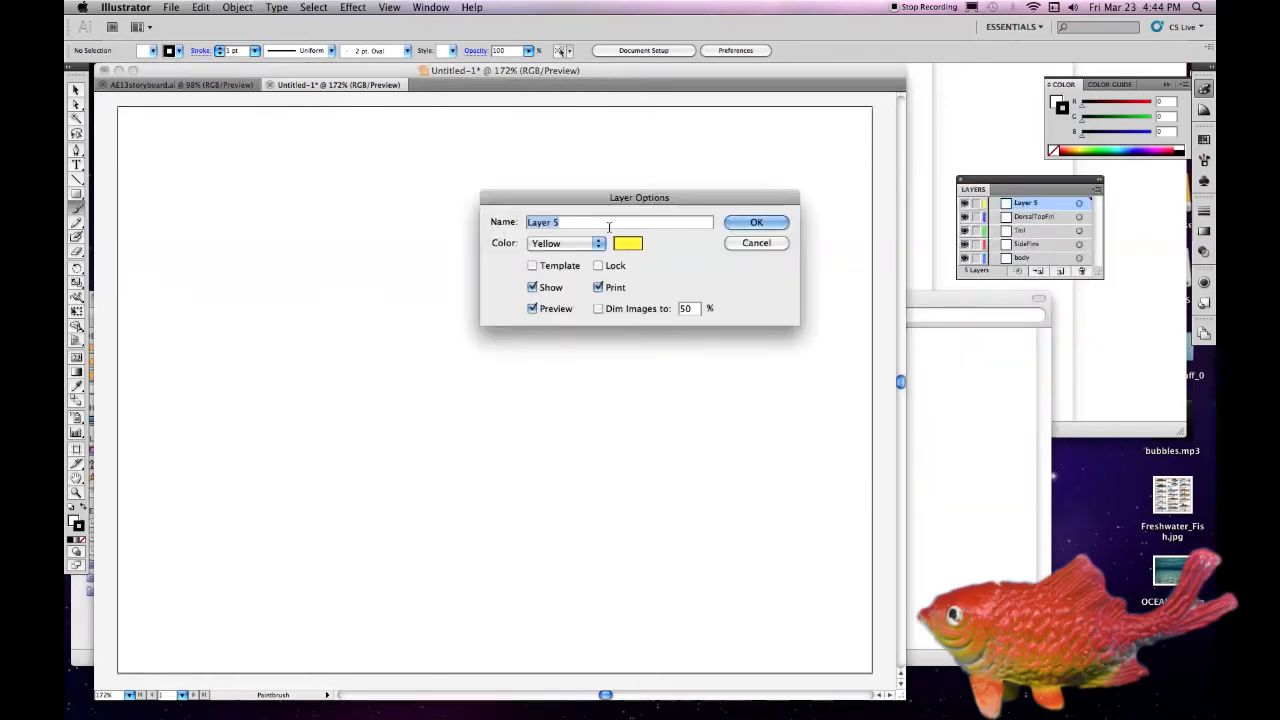
type("BottomFins")
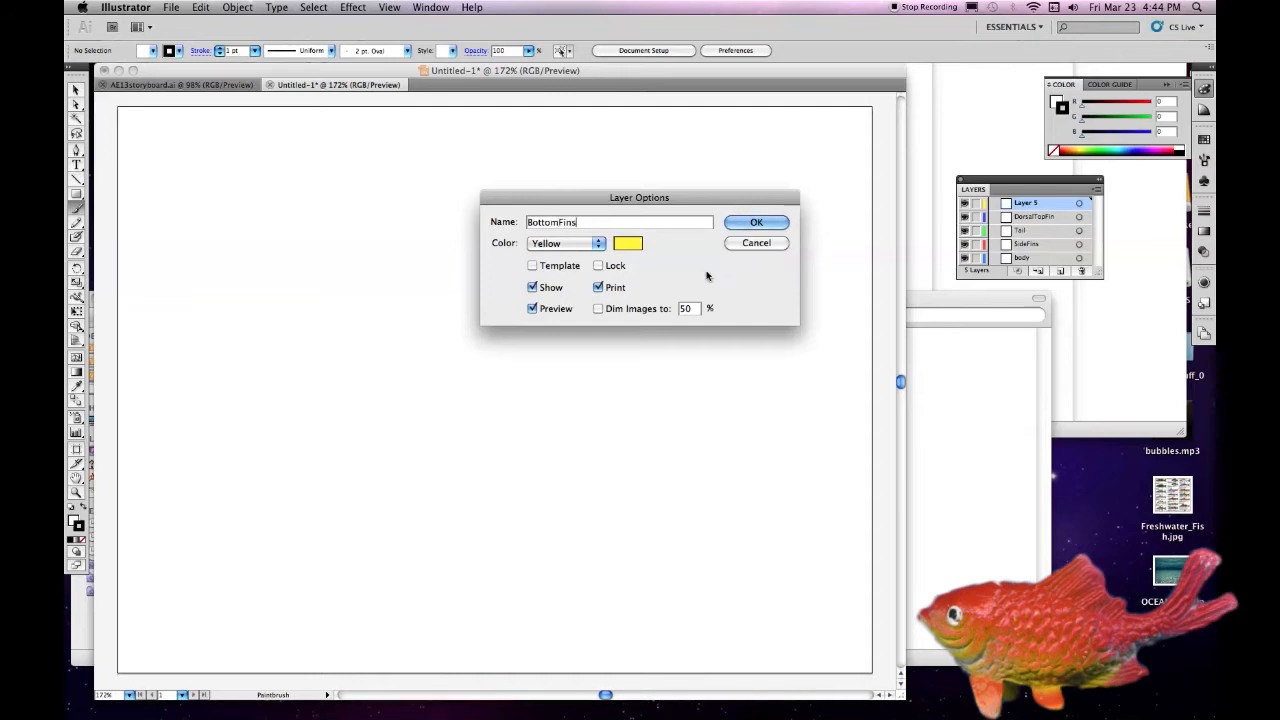
left_click(757, 222)
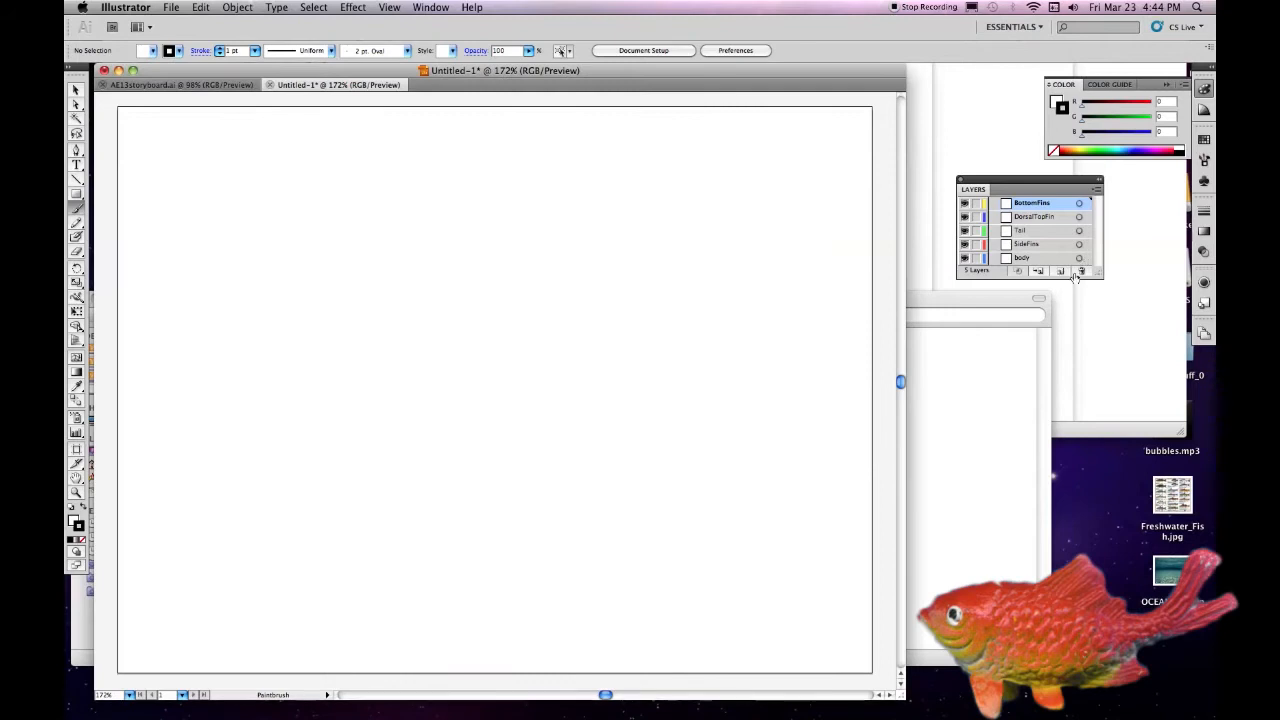
left_click_drag(1097, 273, 1104, 334)
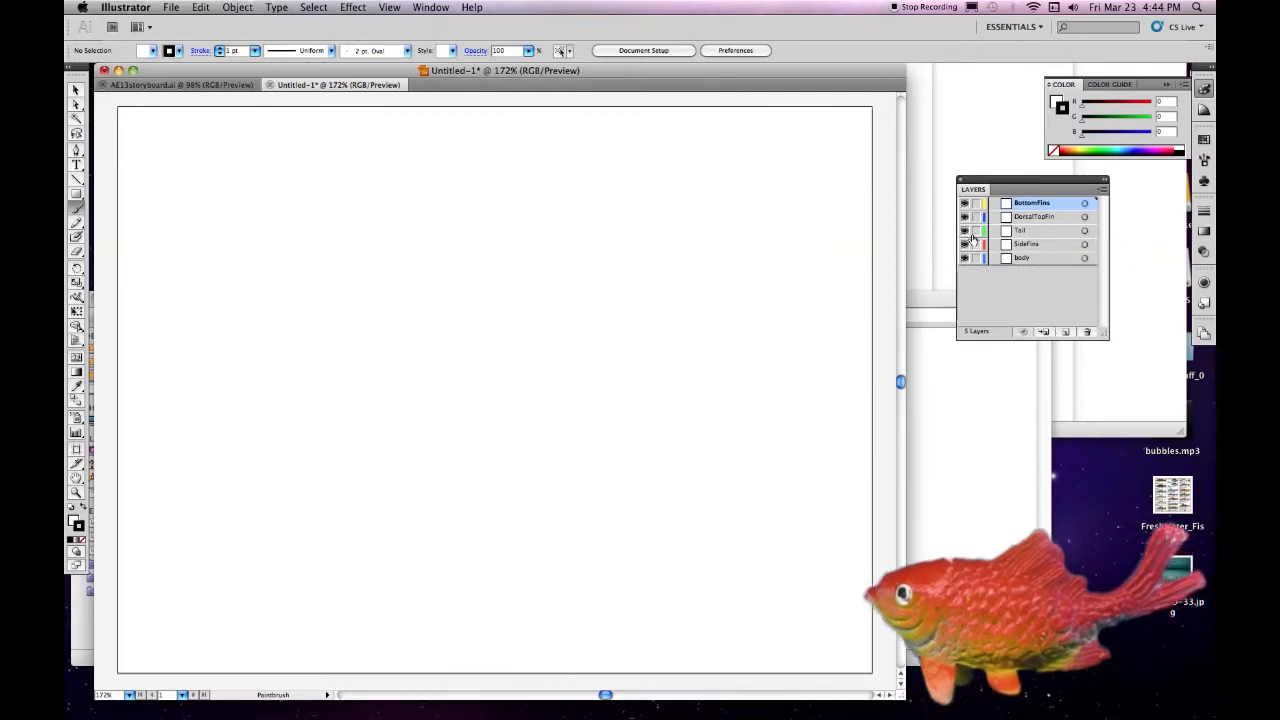
Lock every layer except body and ready the Pen tool with no stroke and the fill active
left_click_drag(975, 245, 973, 207)
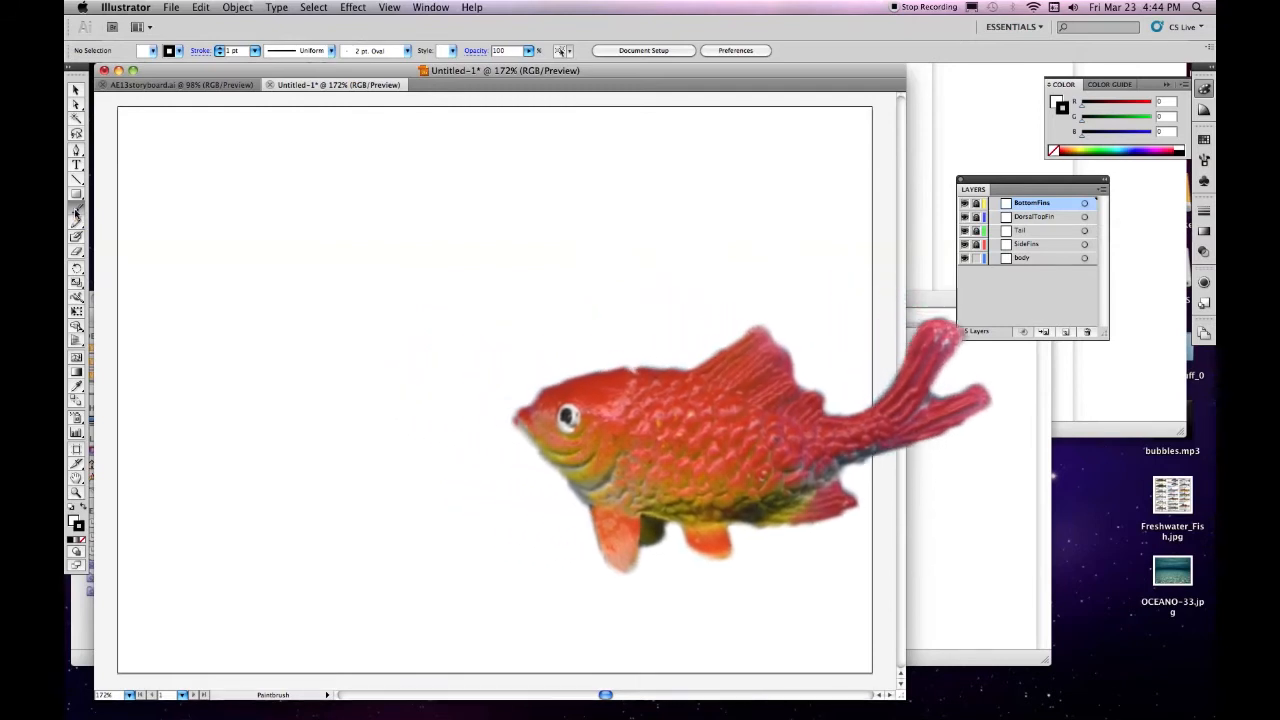
left_click(75, 150)
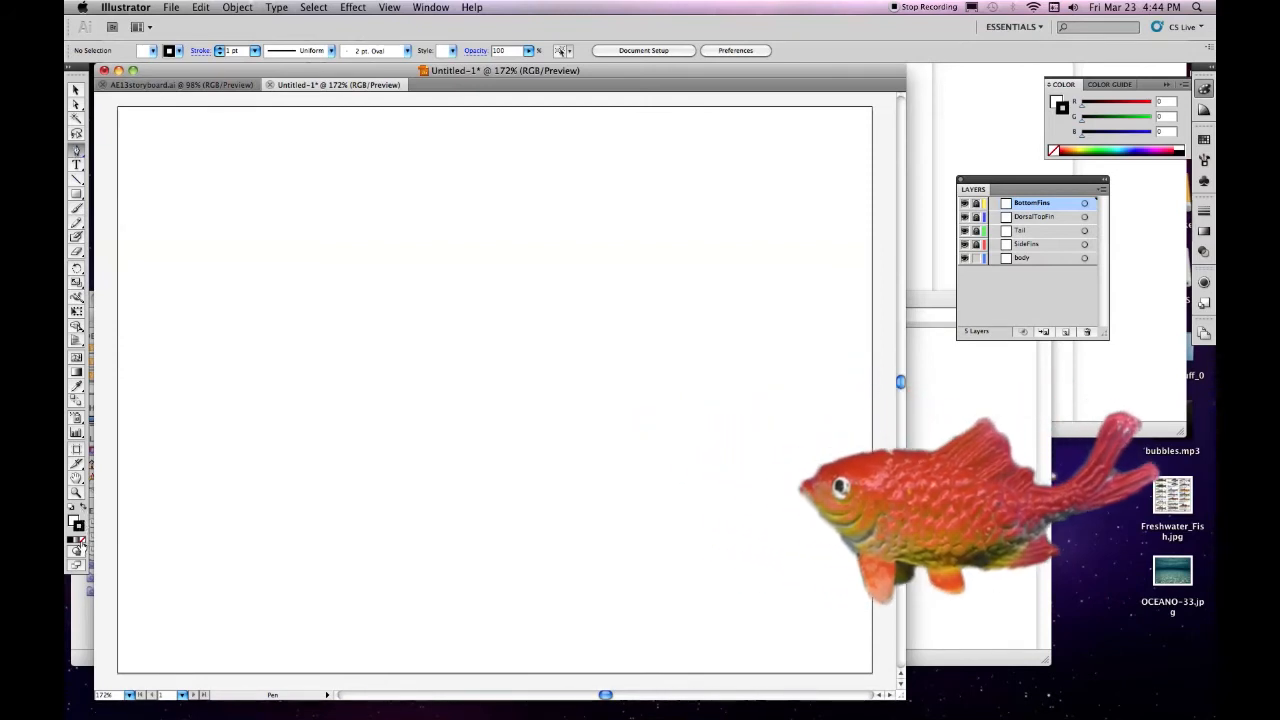
left_click(83, 540)
left_click(74, 520)
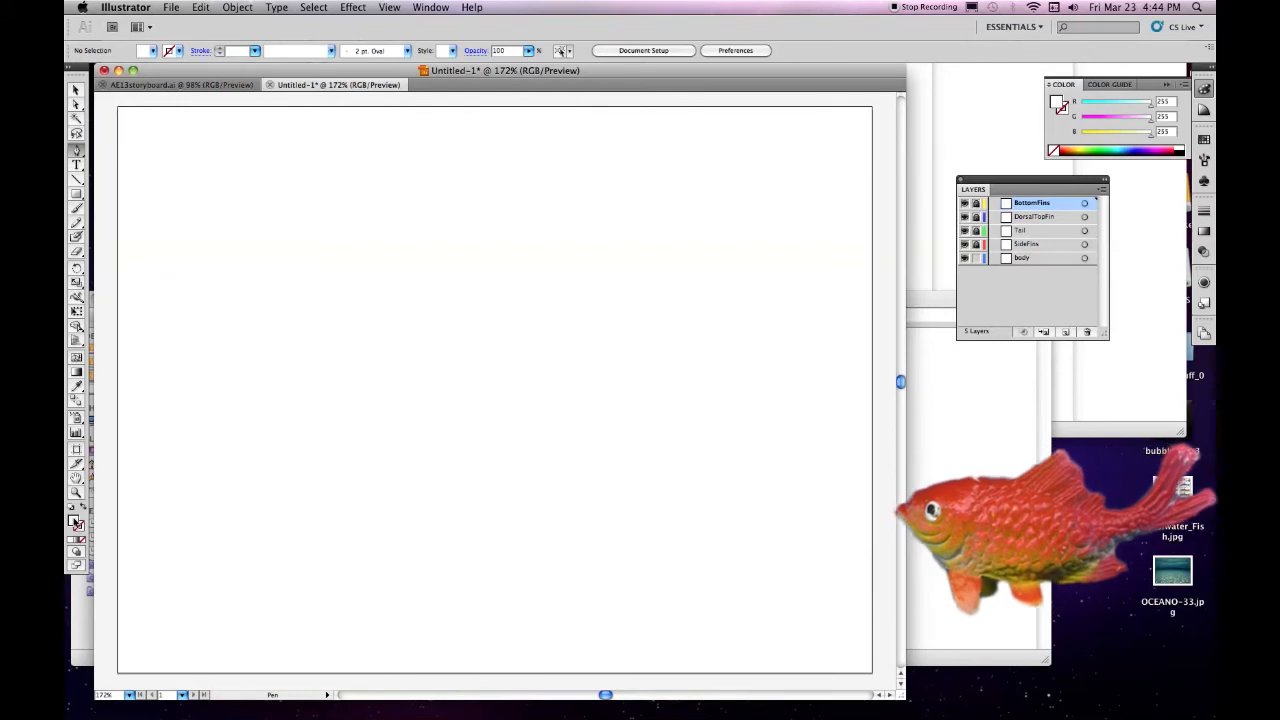
Try to give the fill an orange tint by setting only its hue to 32°
double_click(75, 521)
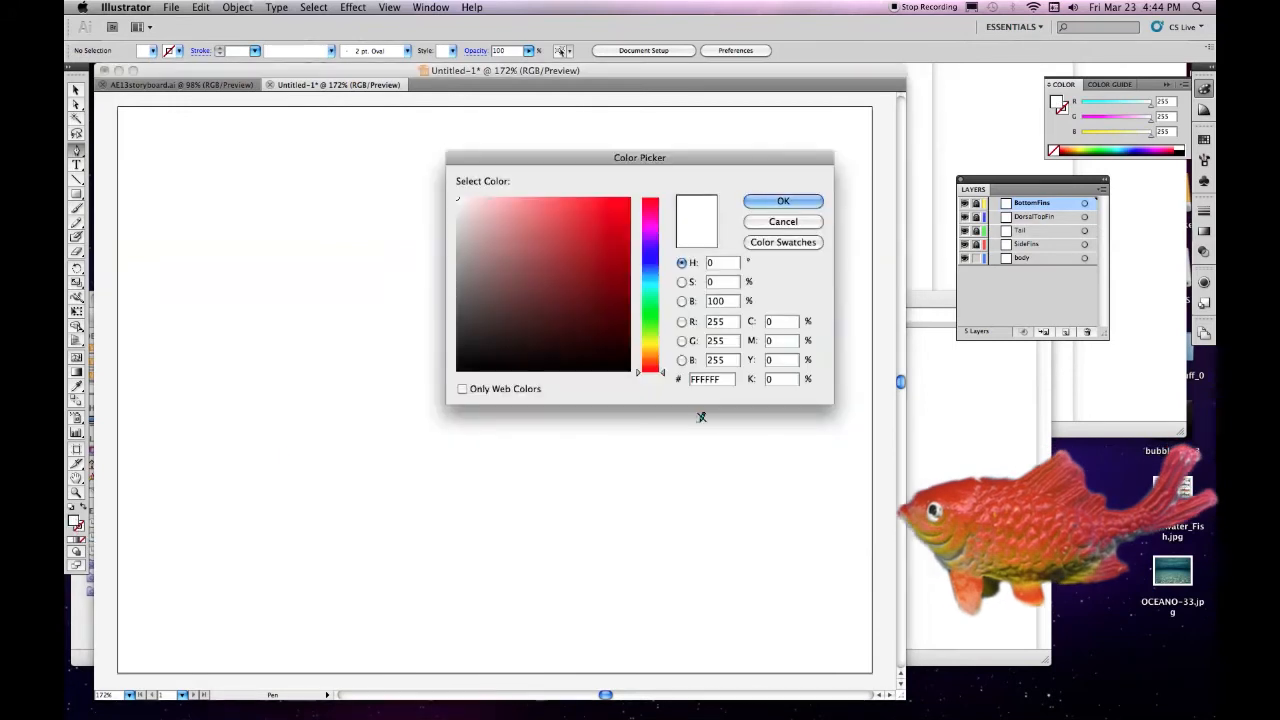
left_click_drag(662, 370, 662, 355)
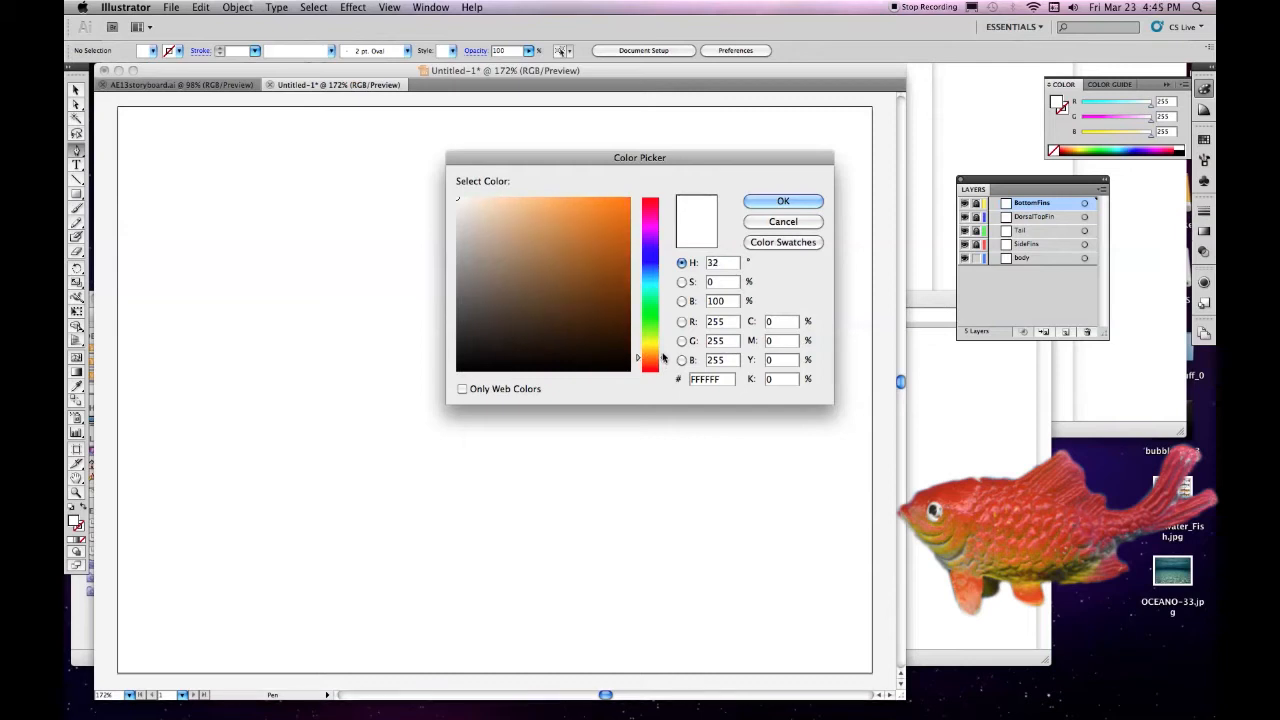
left_click(809, 201)
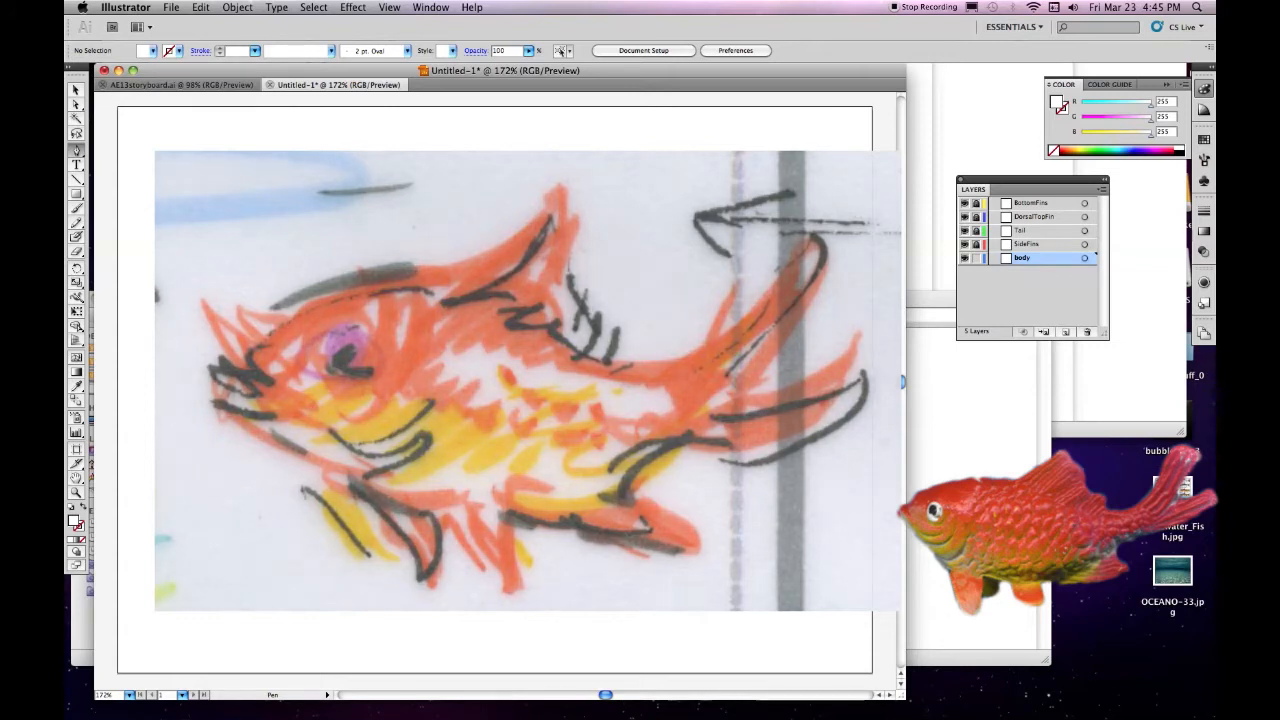
On the body layer, draw the curved back, blunt tail end and belly of the fish with the Pen tool
left_click(251, 333)
left_click_drag(251, 333, 286, 307)
left_click_drag(487, 285, 531, 292)
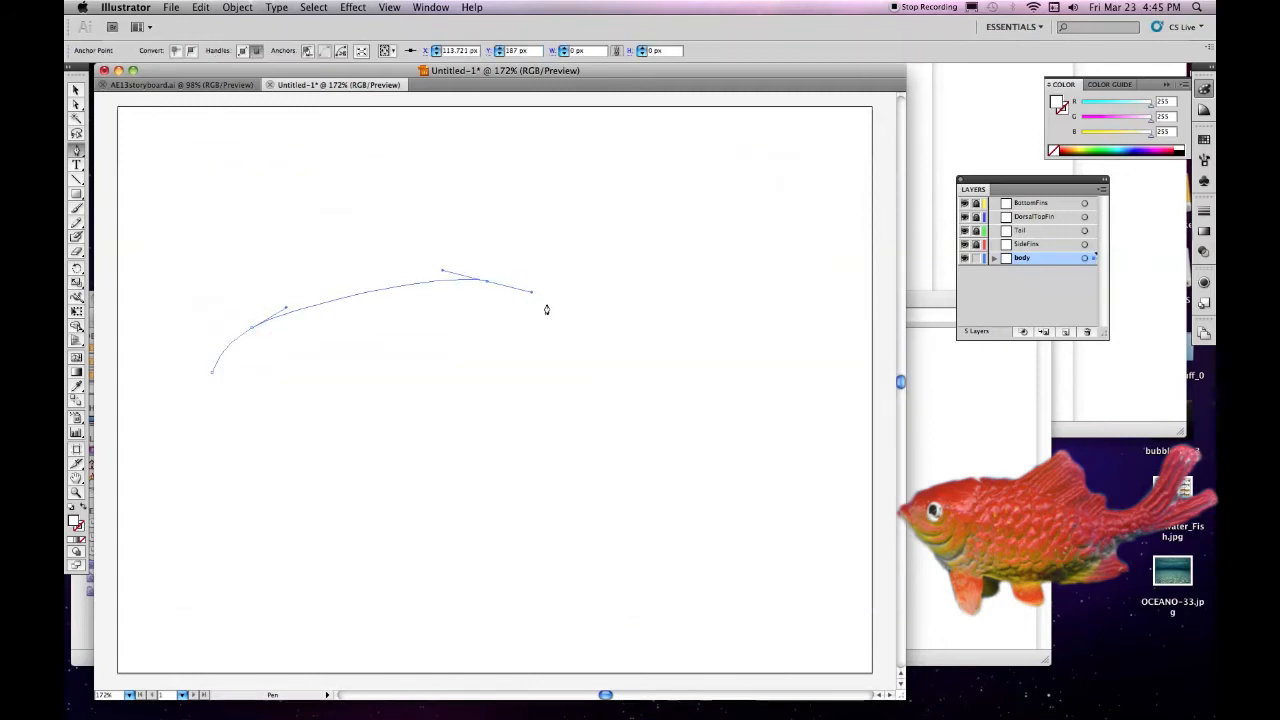
left_click_drag(666, 357, 698, 367)
left_click_drag(700, 370, 701, 397)
left_click_drag(593, 436, 533, 456)
left_click_drag(382, 478, 306, 463)
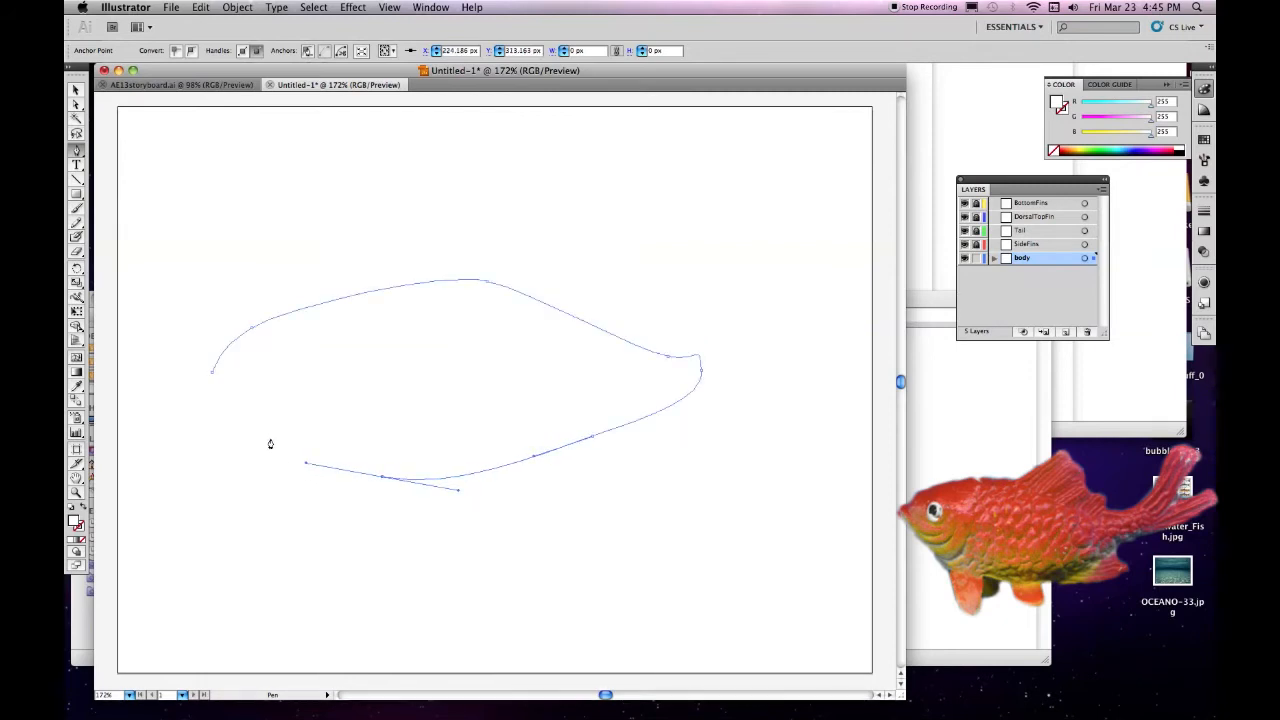
Continue the body path around the snout, cut in a small mouth notch and close the outline
left_click_drag(214, 420, 212, 404)
left_click_drag(201, 391, 206, 388)
left_click_drag(235, 390, 238, 389)
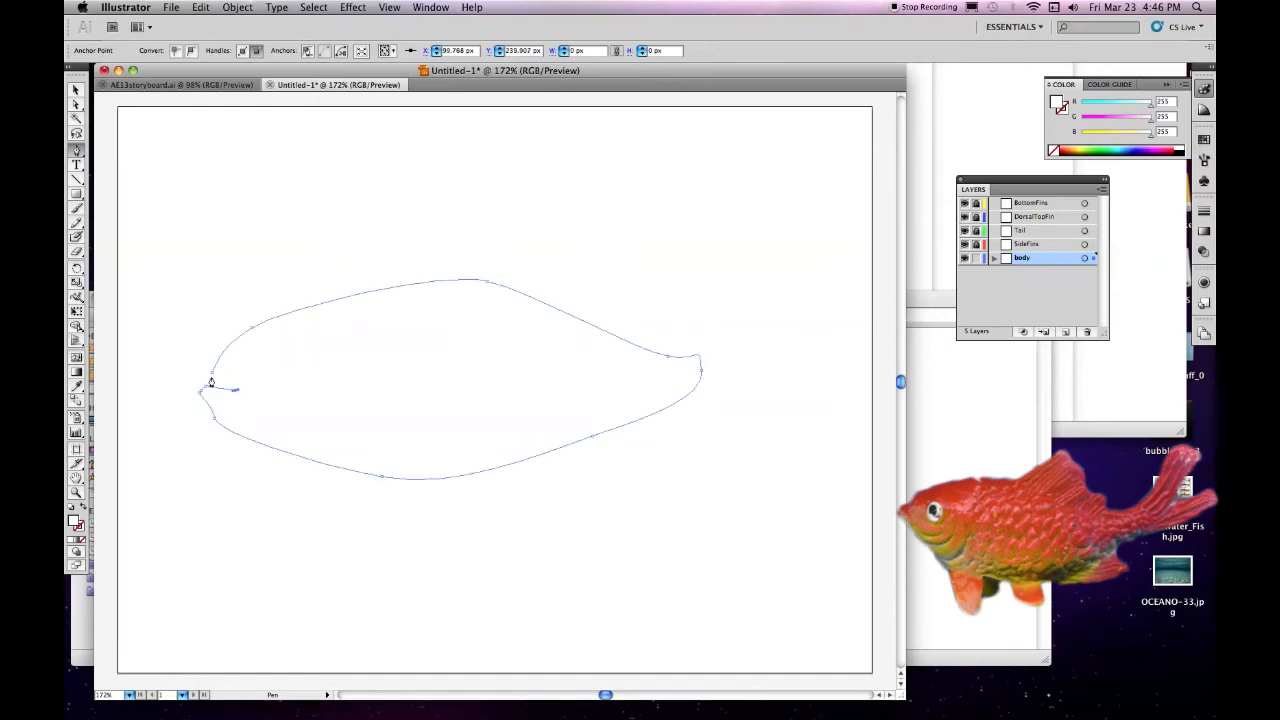
left_click(212, 379)
left_click_drag(212, 380, 209, 375)
Fill the fish body with the orange colour F49F60
left_click(75, 90)
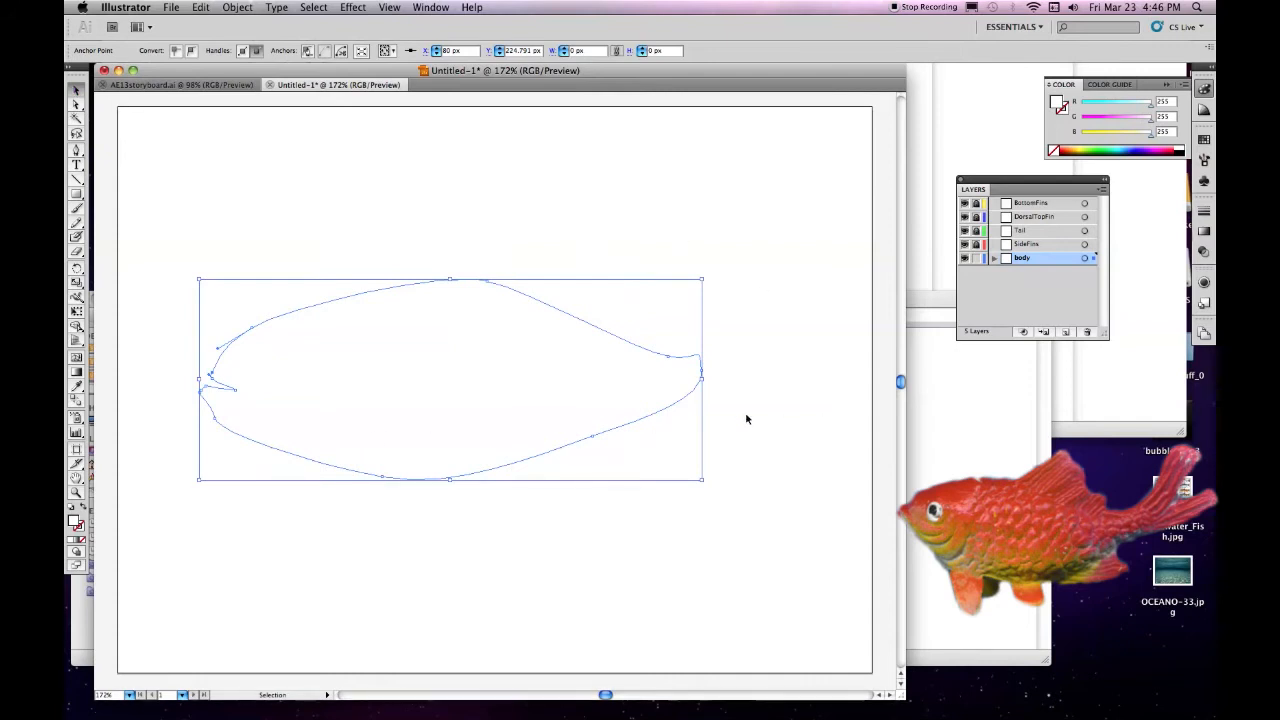
double_click(75, 522)
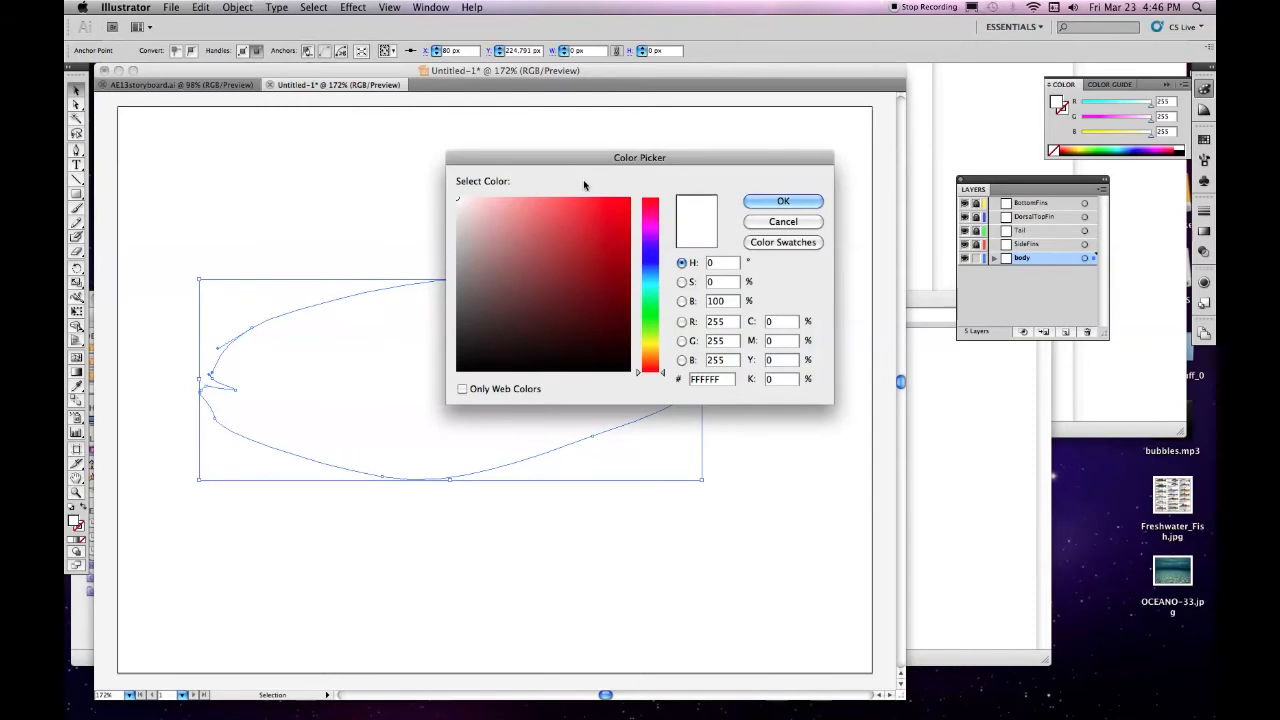
left_click_drag(663, 371, 663, 360)
left_click(563, 204)
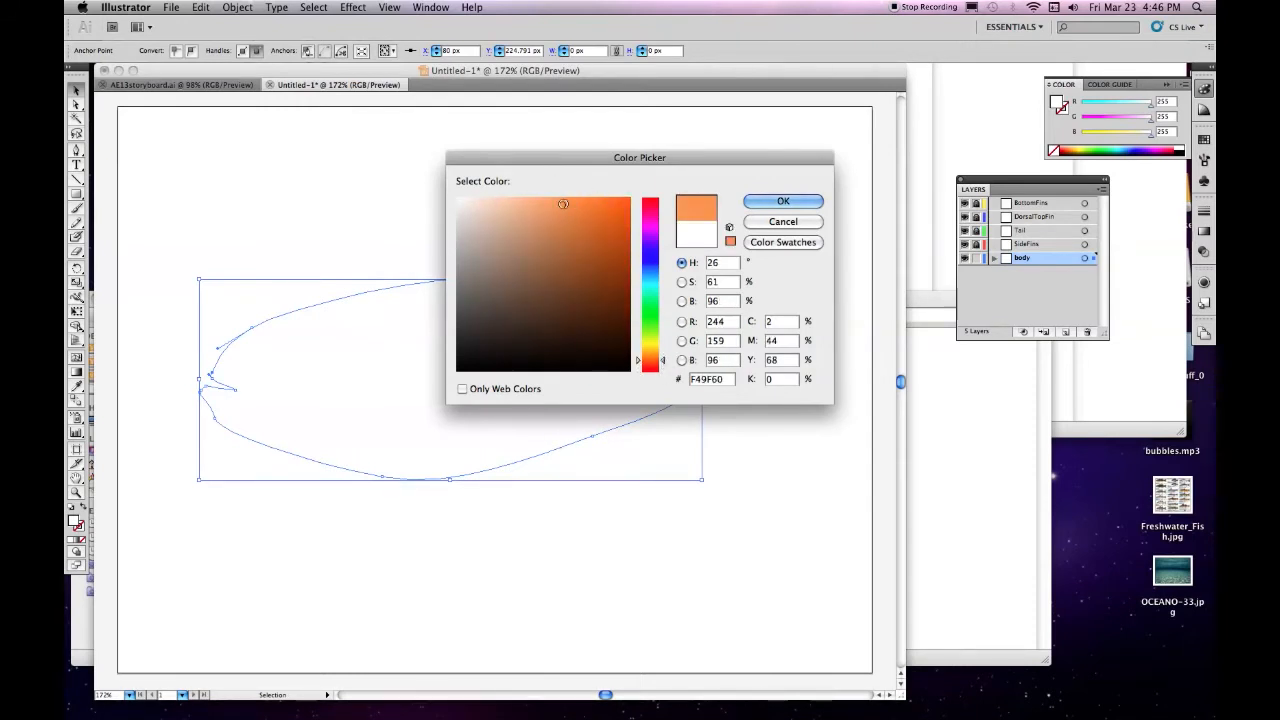
left_click(783, 201)
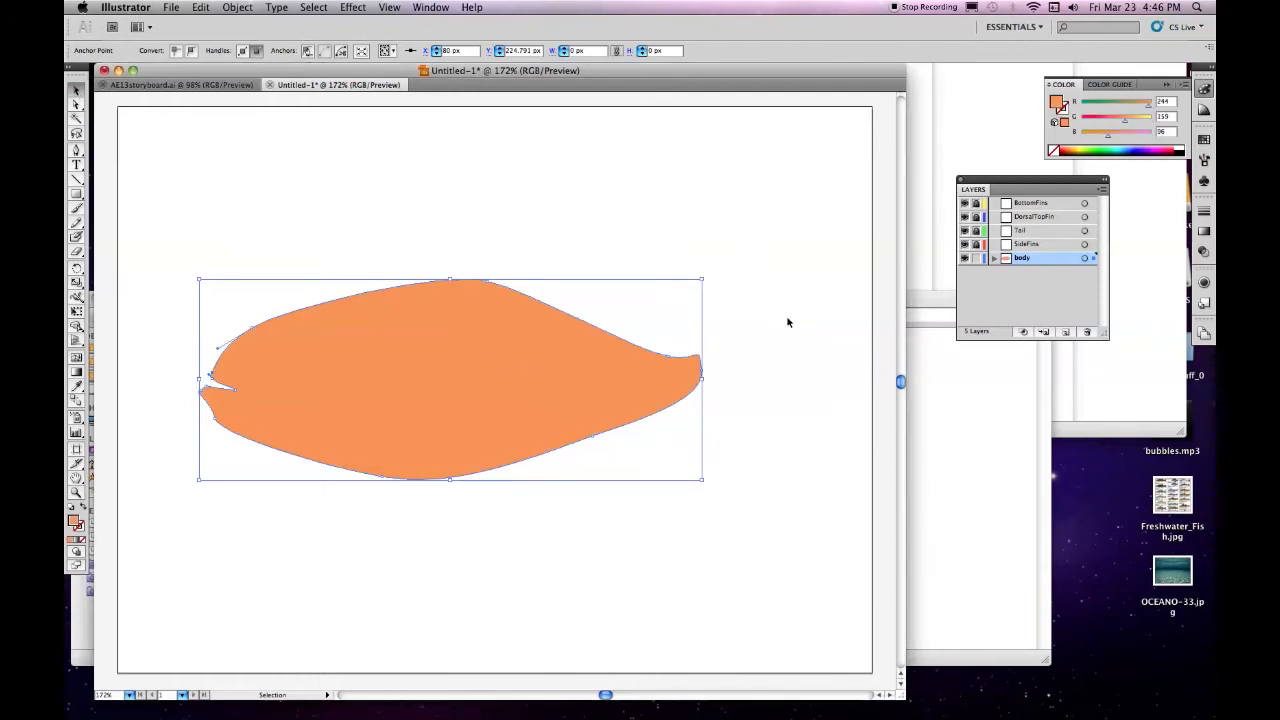
Save the document as Fish01 in the AETutoprialsVDK folder in Illustrator CS5 format with the default options
left_click(171, 7)
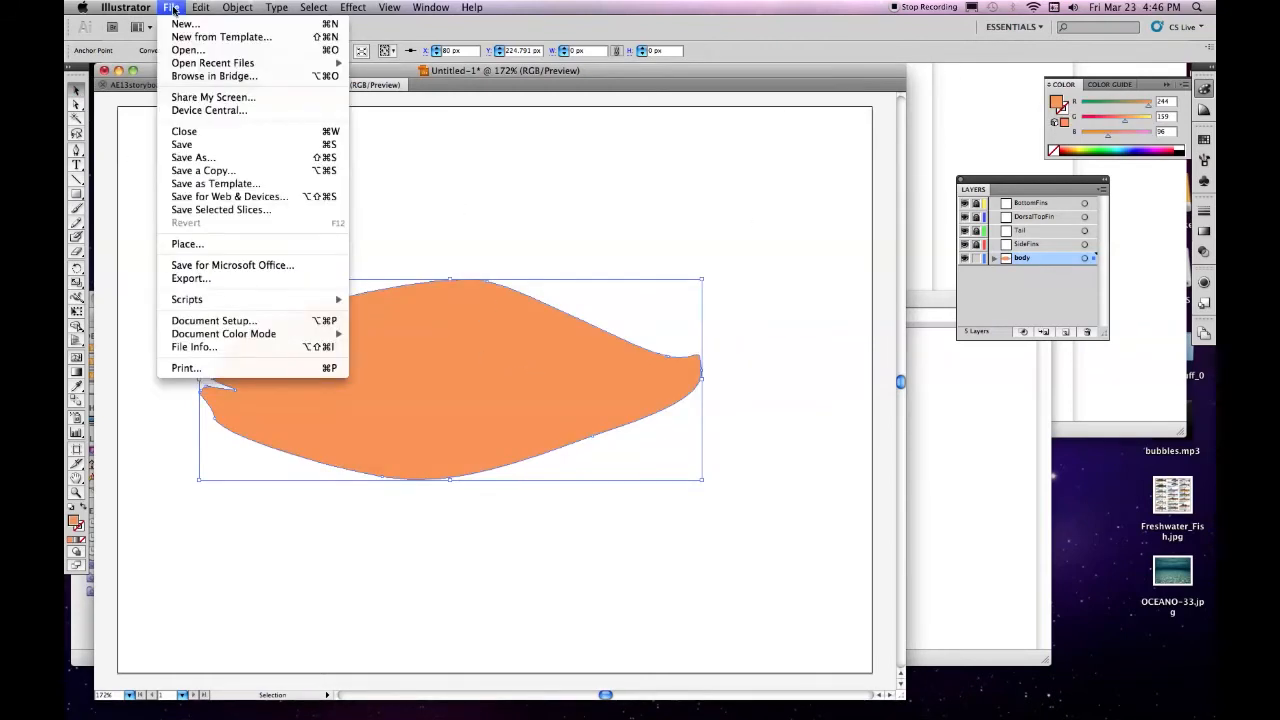
left_click(192, 147)
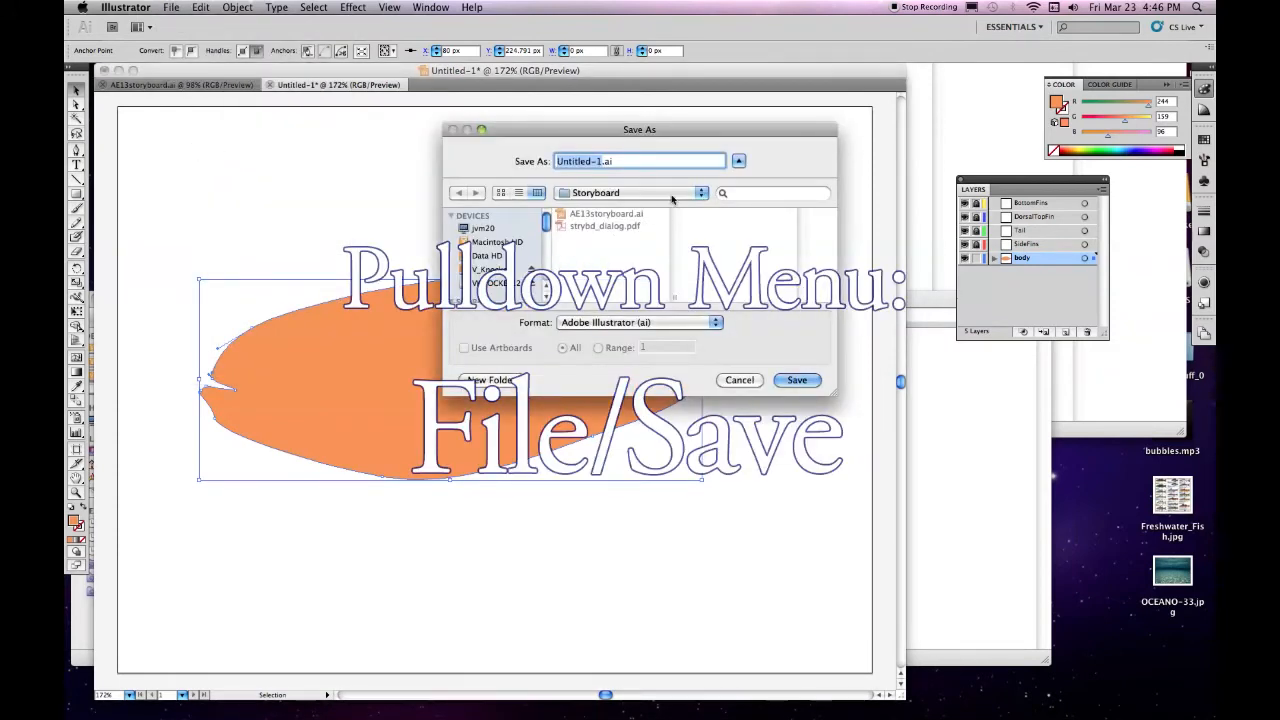
left_click(490, 269)
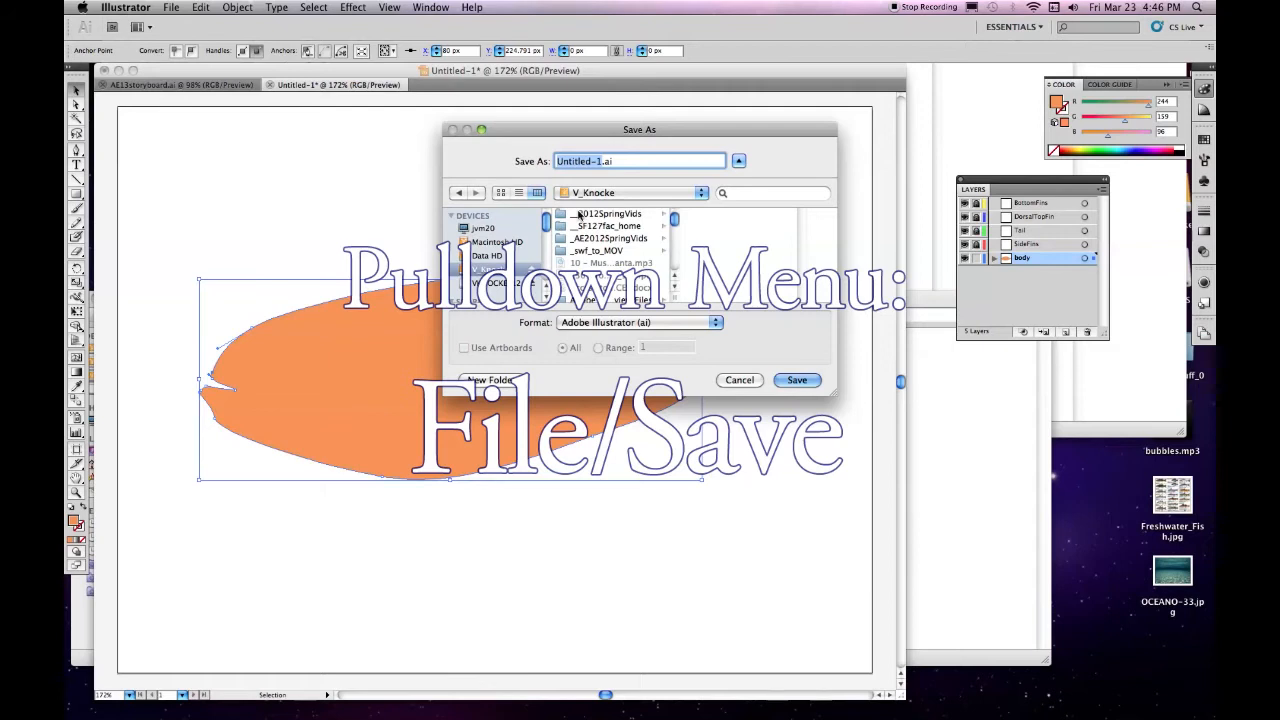
left_click(580, 217)
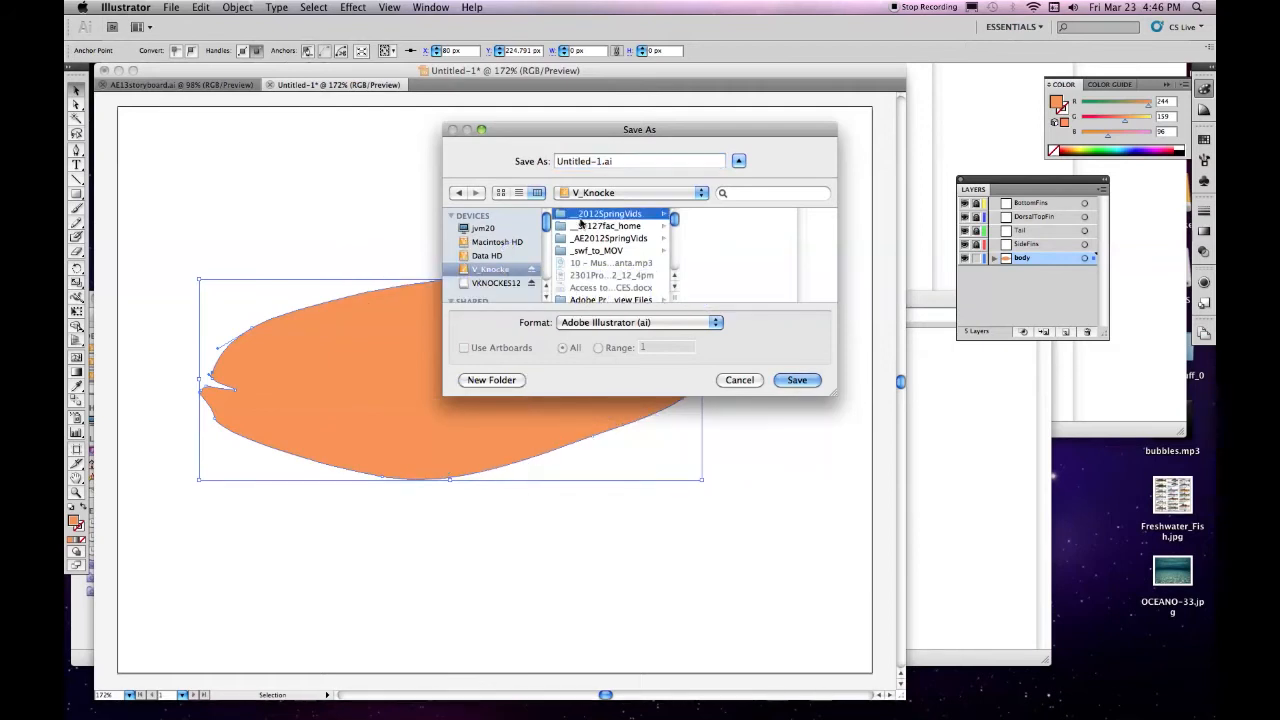
left_click(606, 240)
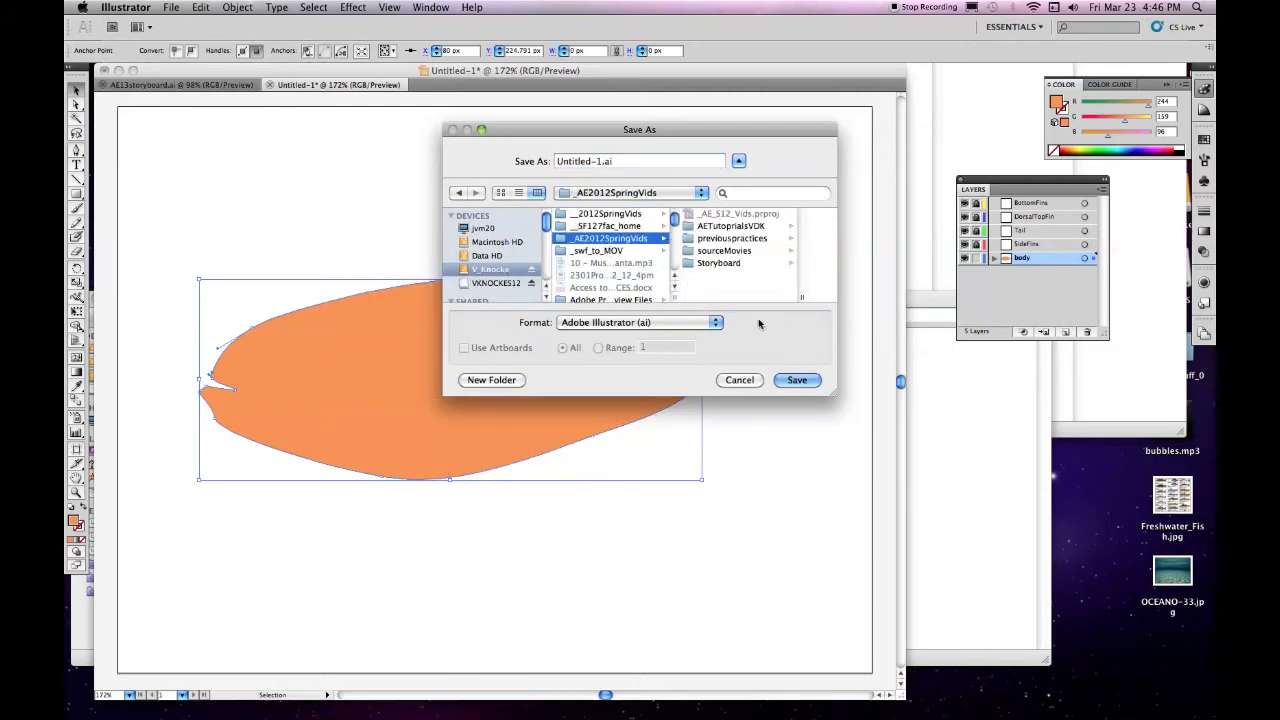
left_click(735, 226)
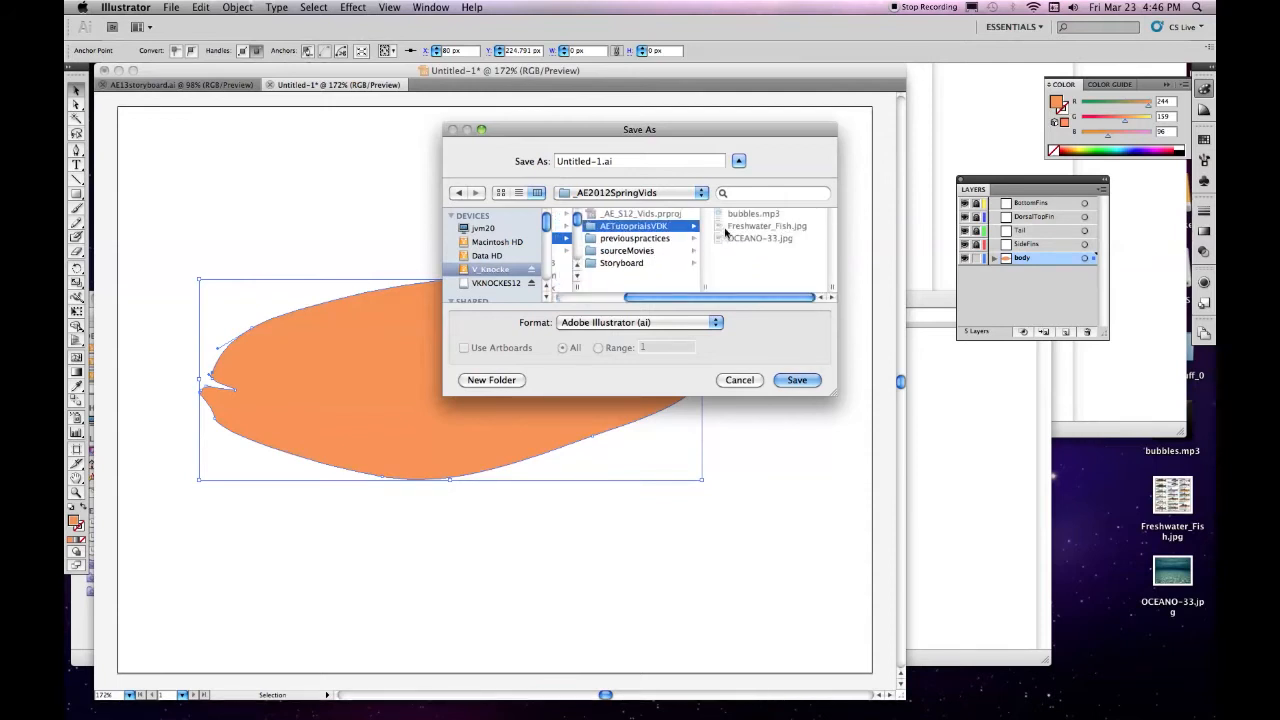
left_click(600, 161)
triple_click(600, 161)
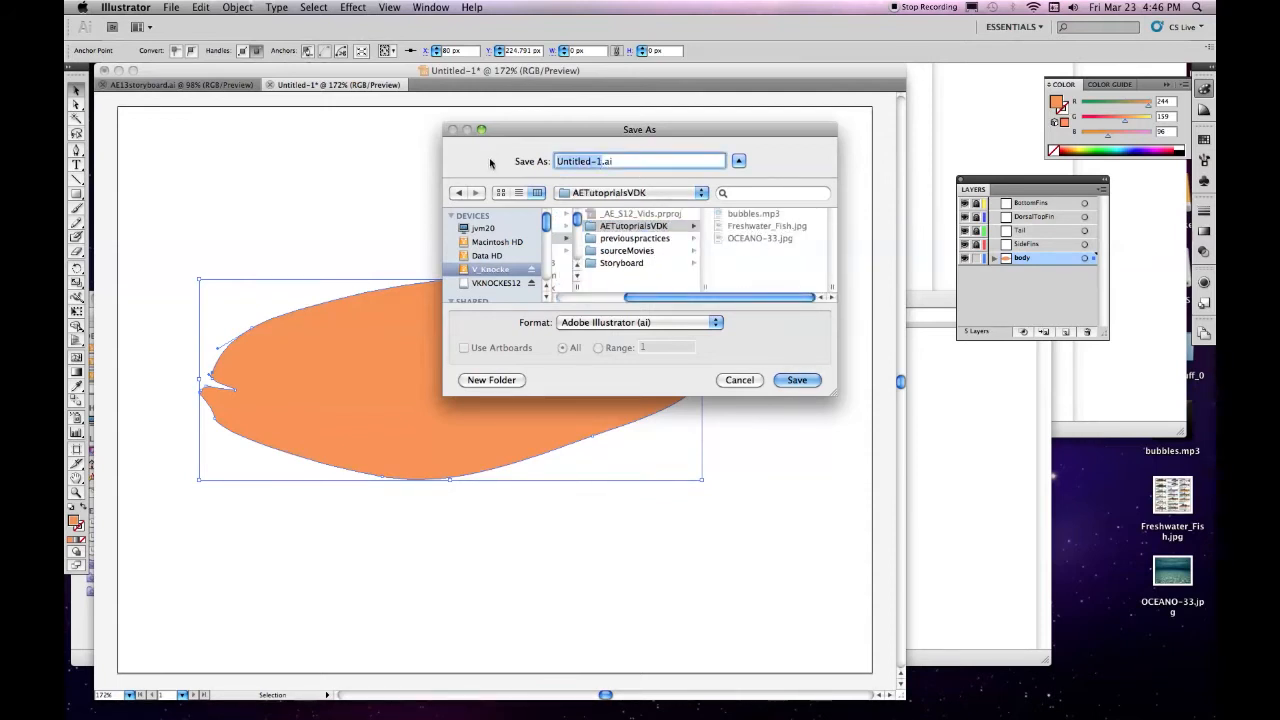
type("Fish01")
key("Return")
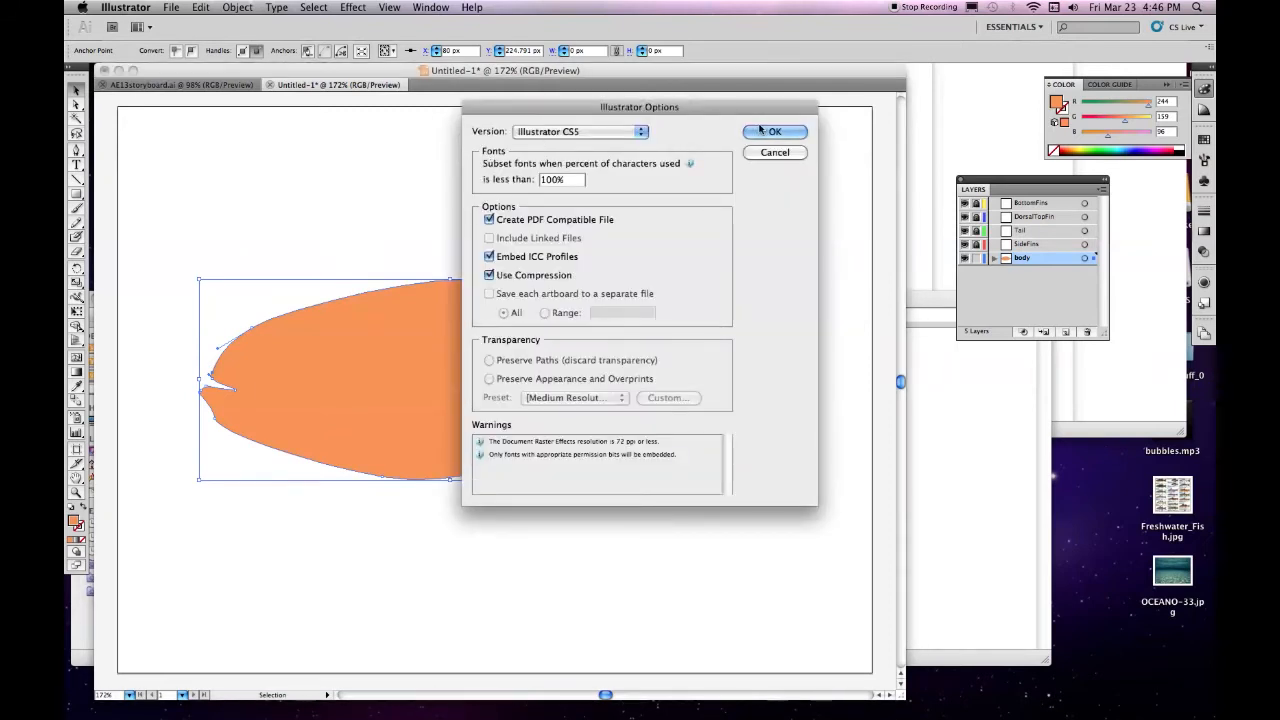
left_click(760, 133)
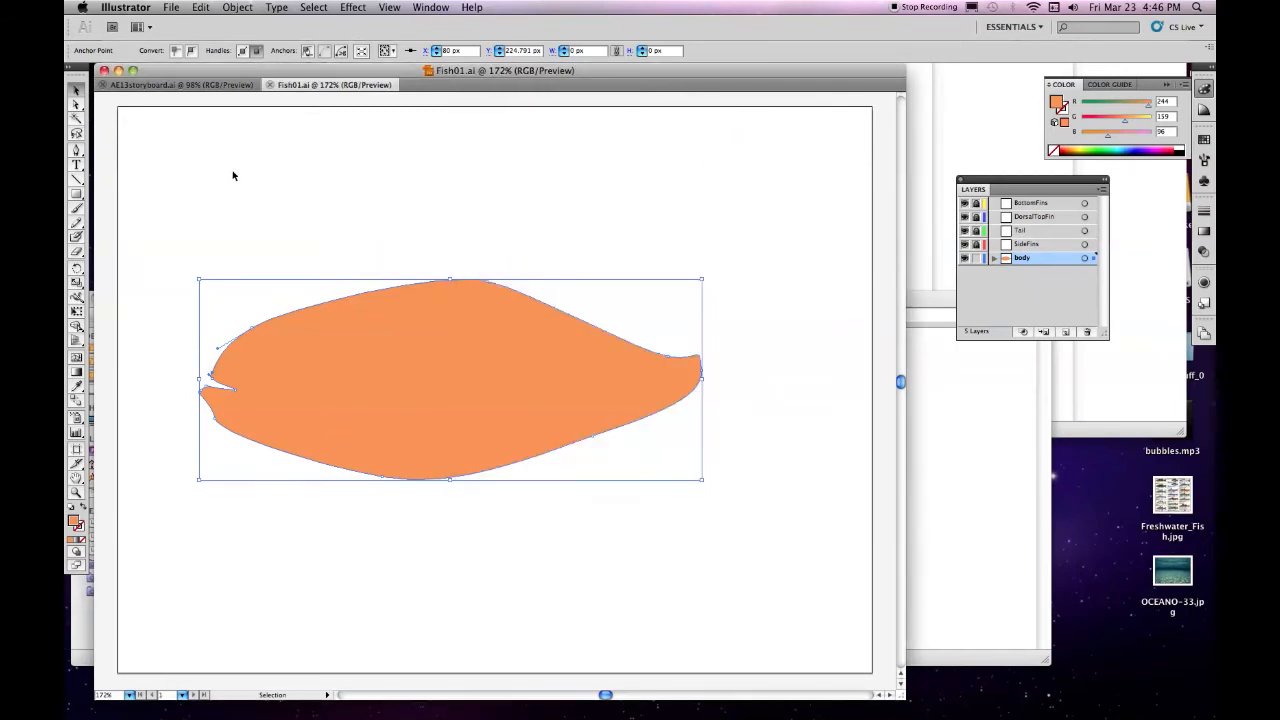
Lock the body layer, unlock SideFins and make SideFins the active layer
left_click(977, 259)
left_click(976, 245)
left_click(1068, 245)
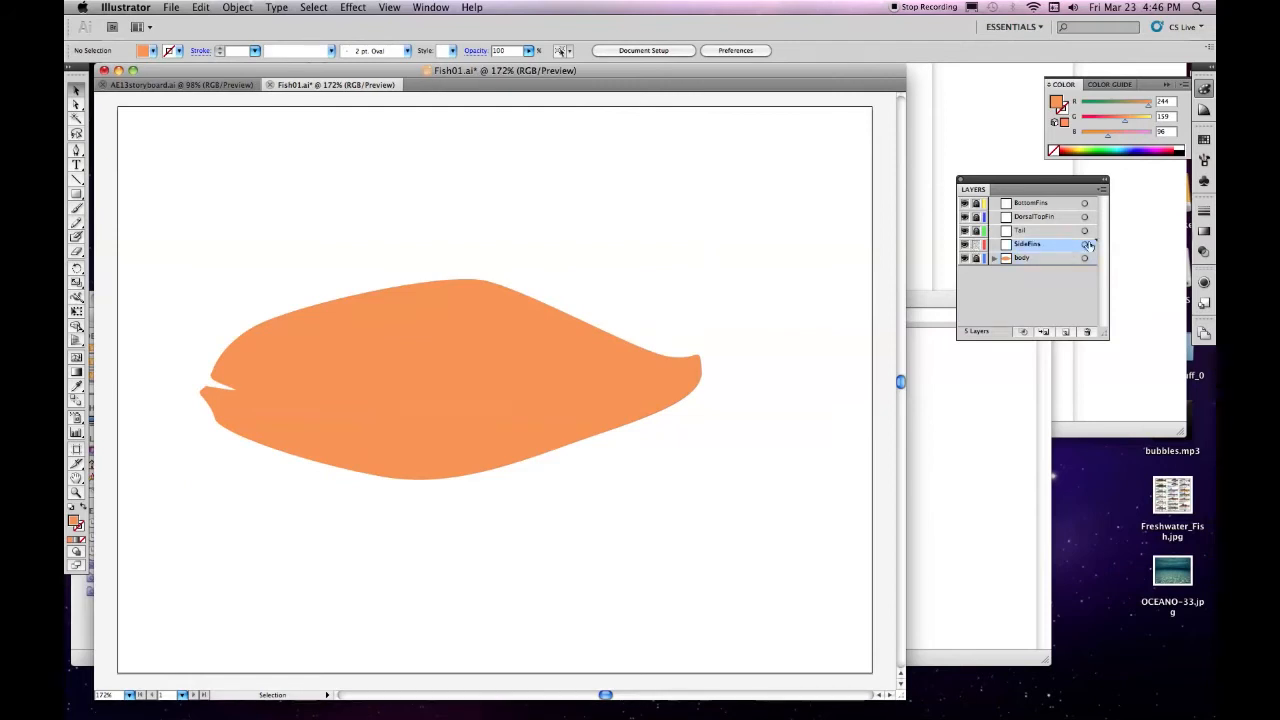
Set the fill for new shapes to the light peach colour FCBF95
double_click(75, 522)
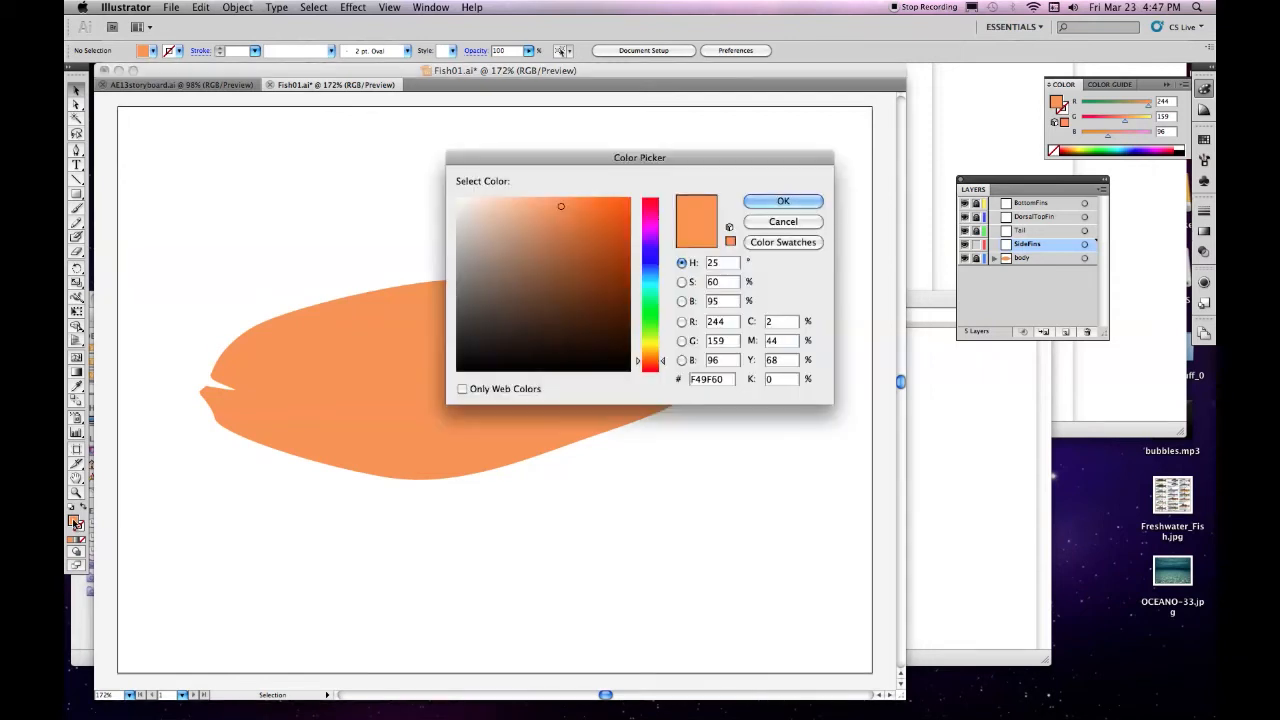
left_click(527, 200)
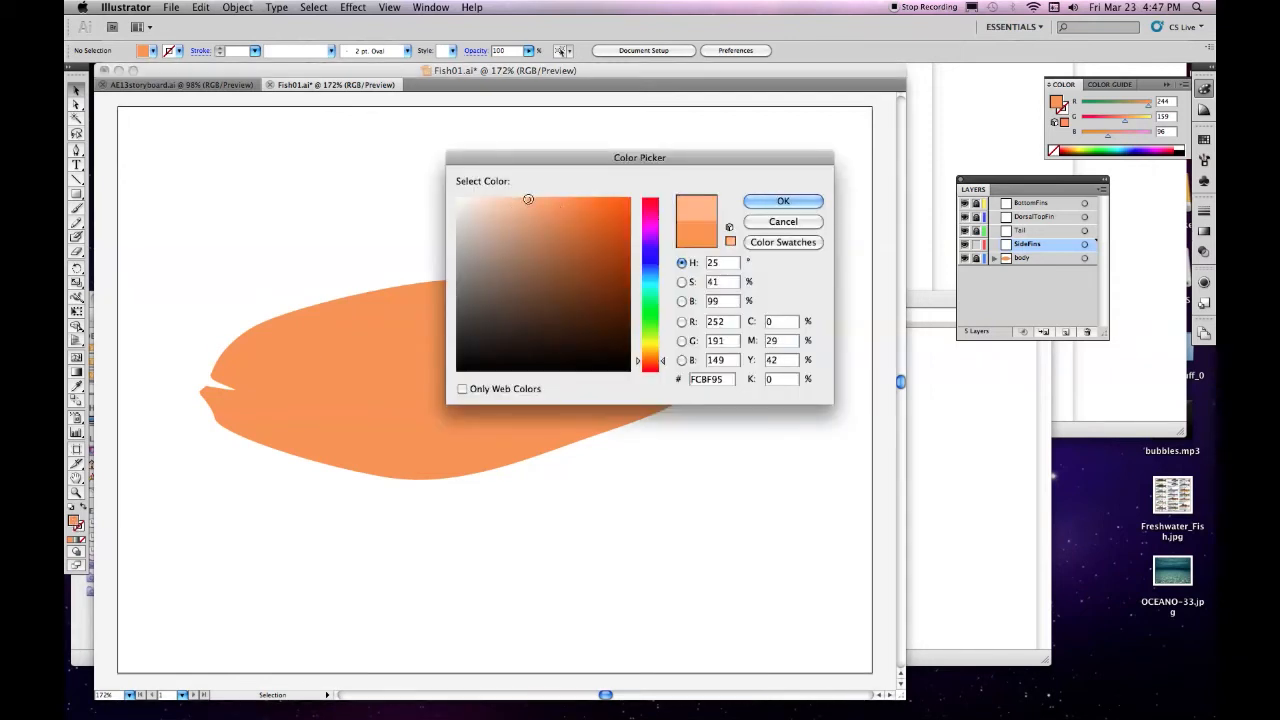
left_click(786, 202)
Set the stroke to dark brown 723004 with a weight of 0.25 pt
left_click(81, 528)
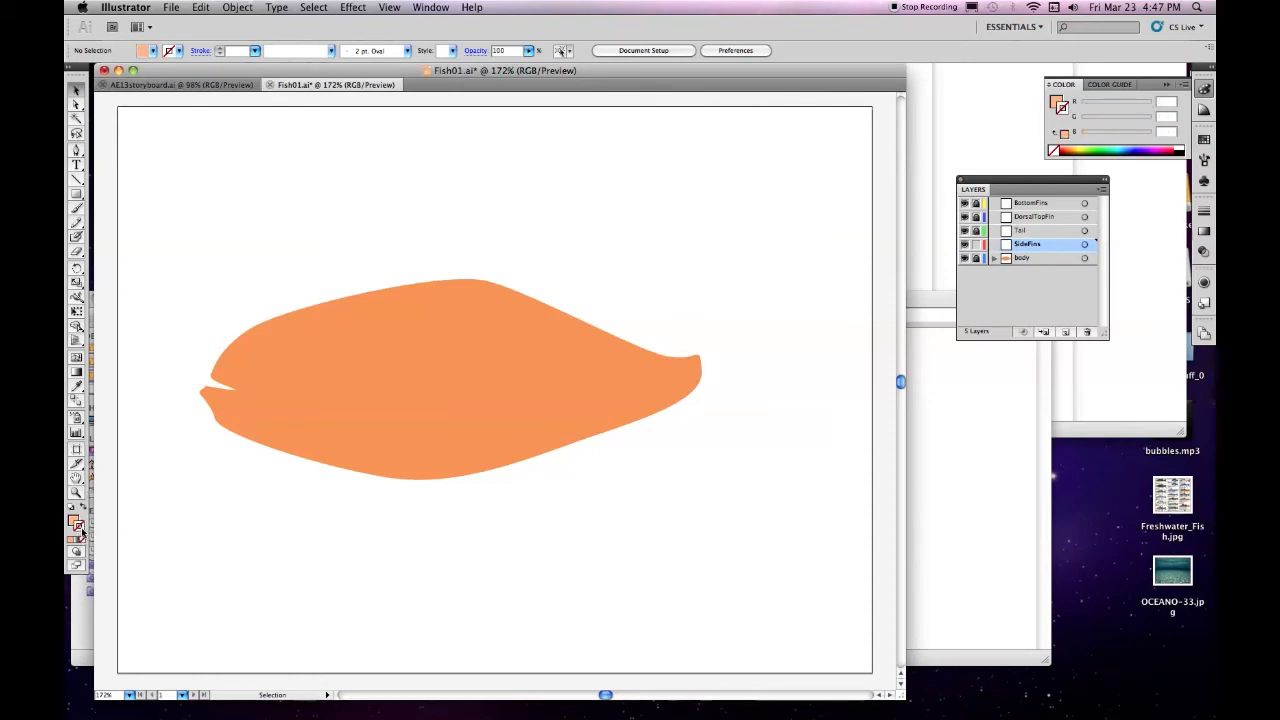
double_click(80, 528)
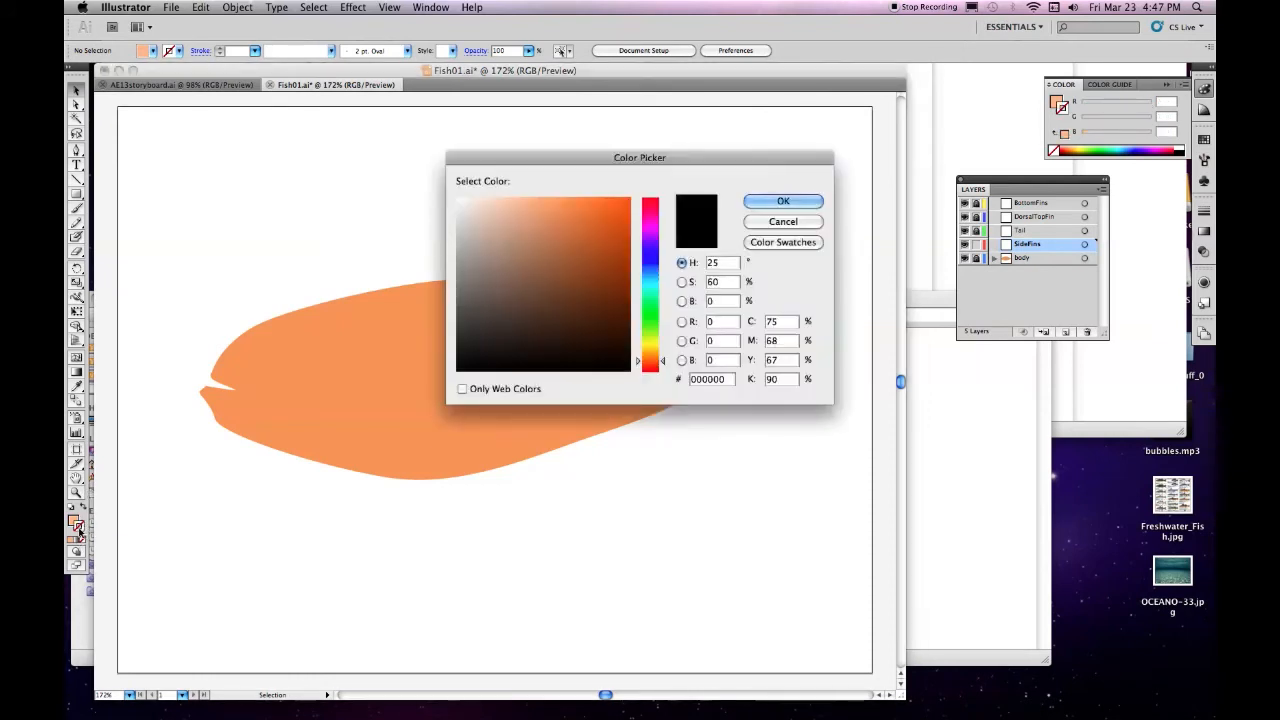
left_click(627, 295)
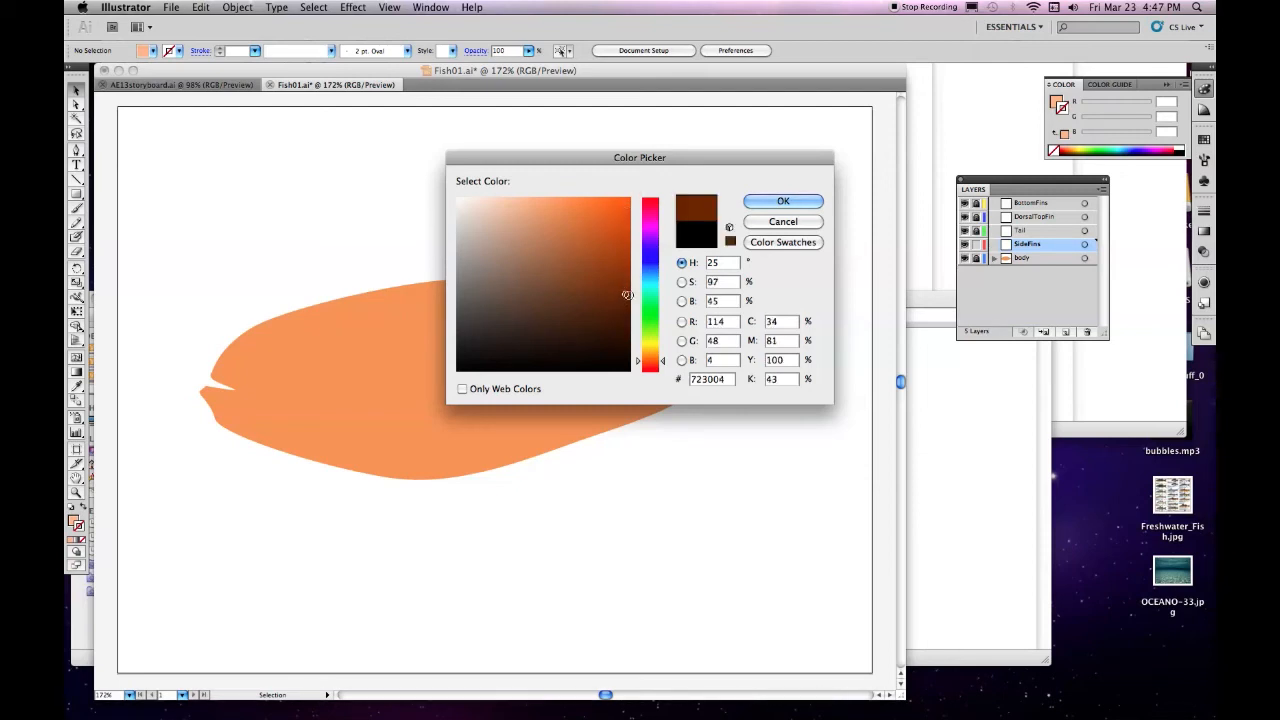
left_click(812, 201)
left_click(255, 51)
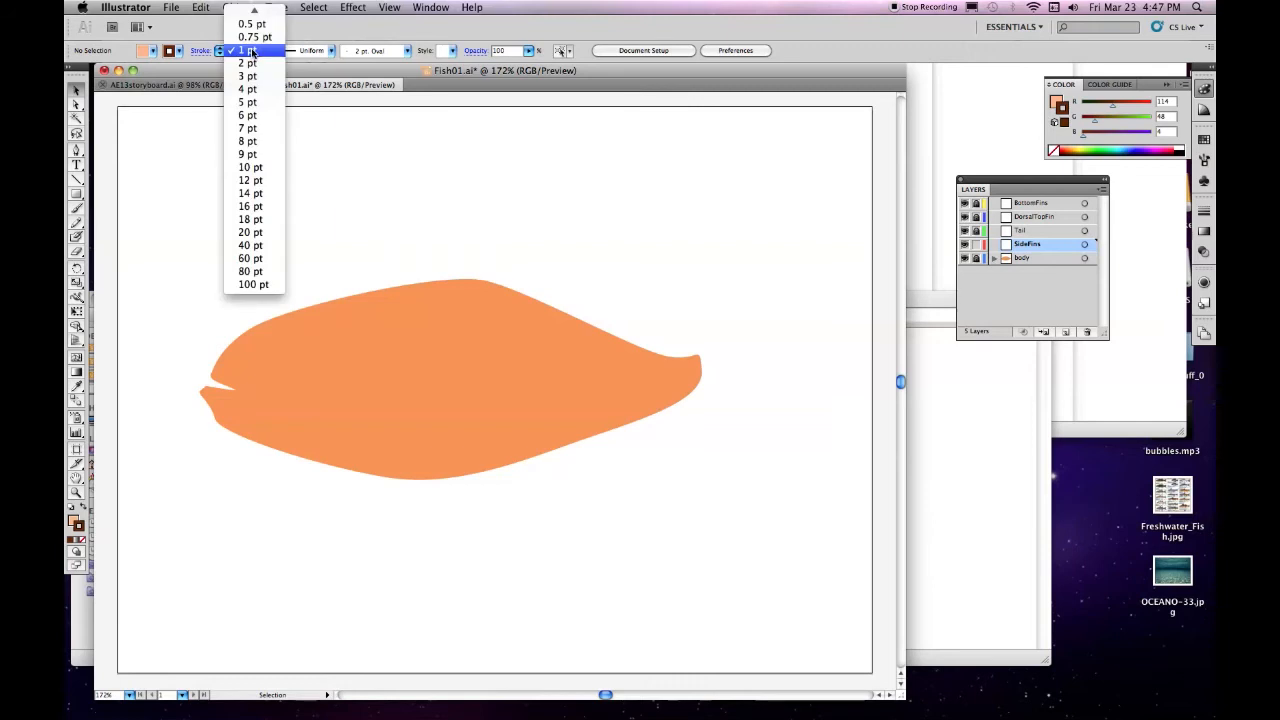
mouse_move(247, 16)
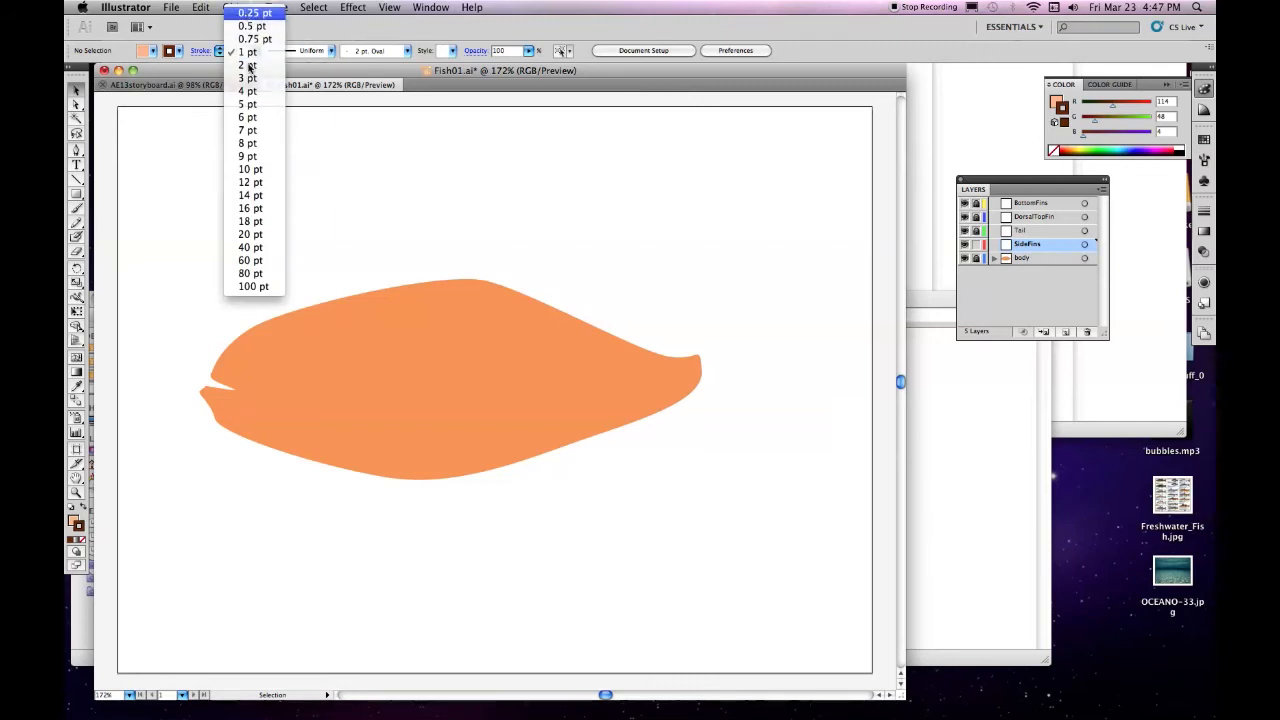
left_click(247, 13)
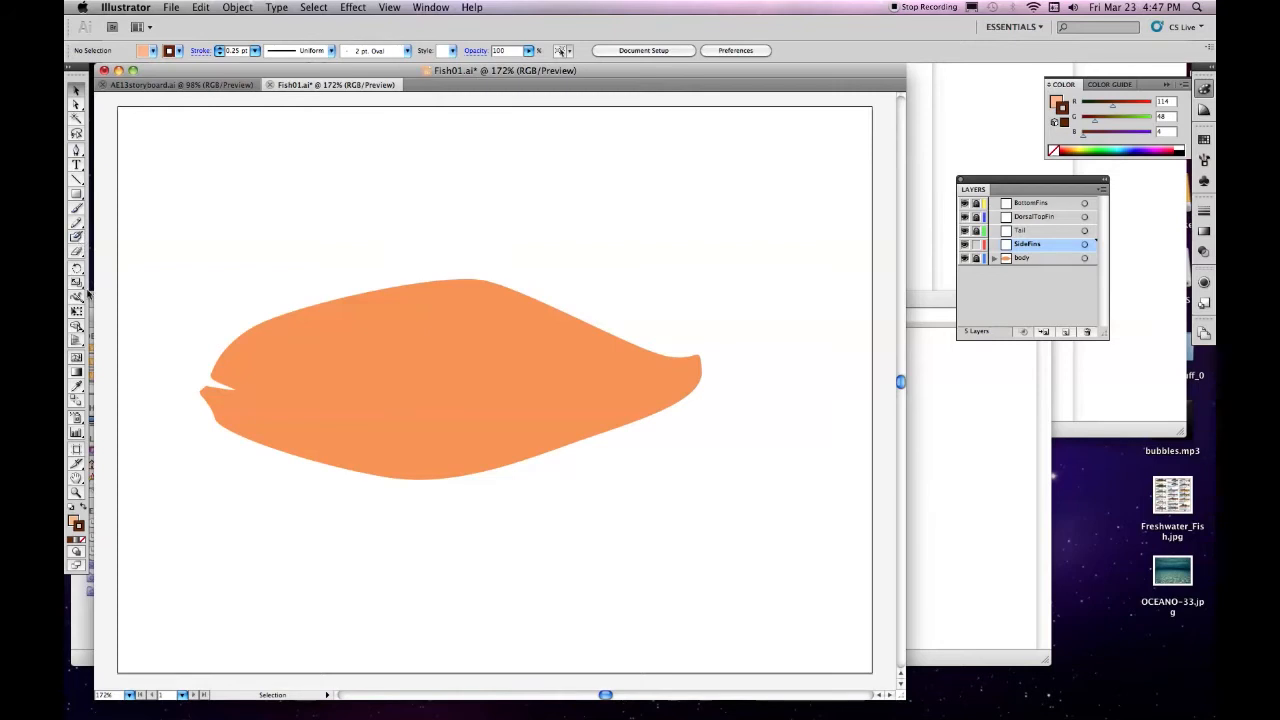
Draw a closed, rounded side fin on the SideFins layer with the Pen tool, overlapping the front of the belly
left_click(76, 150)
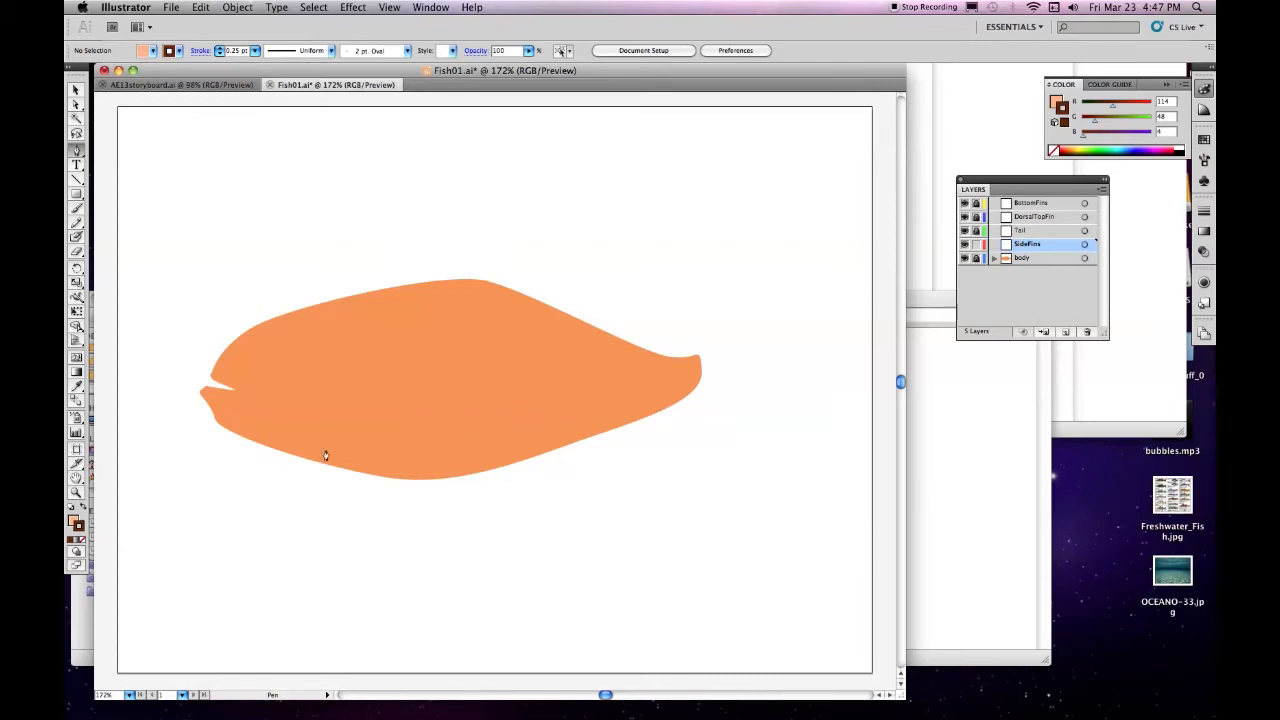
left_click_drag(334, 442, 402, 463)
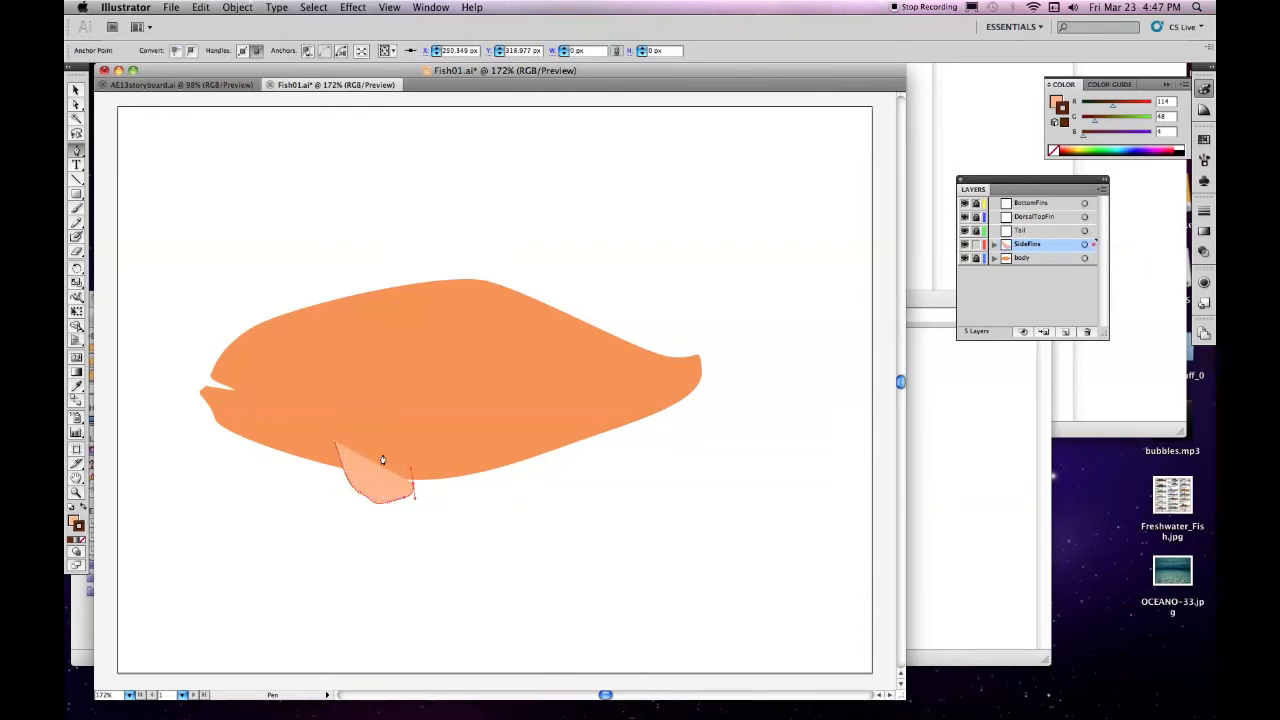
left_click(339, 443)
left_click(339, 443)
left_click(334, 443)
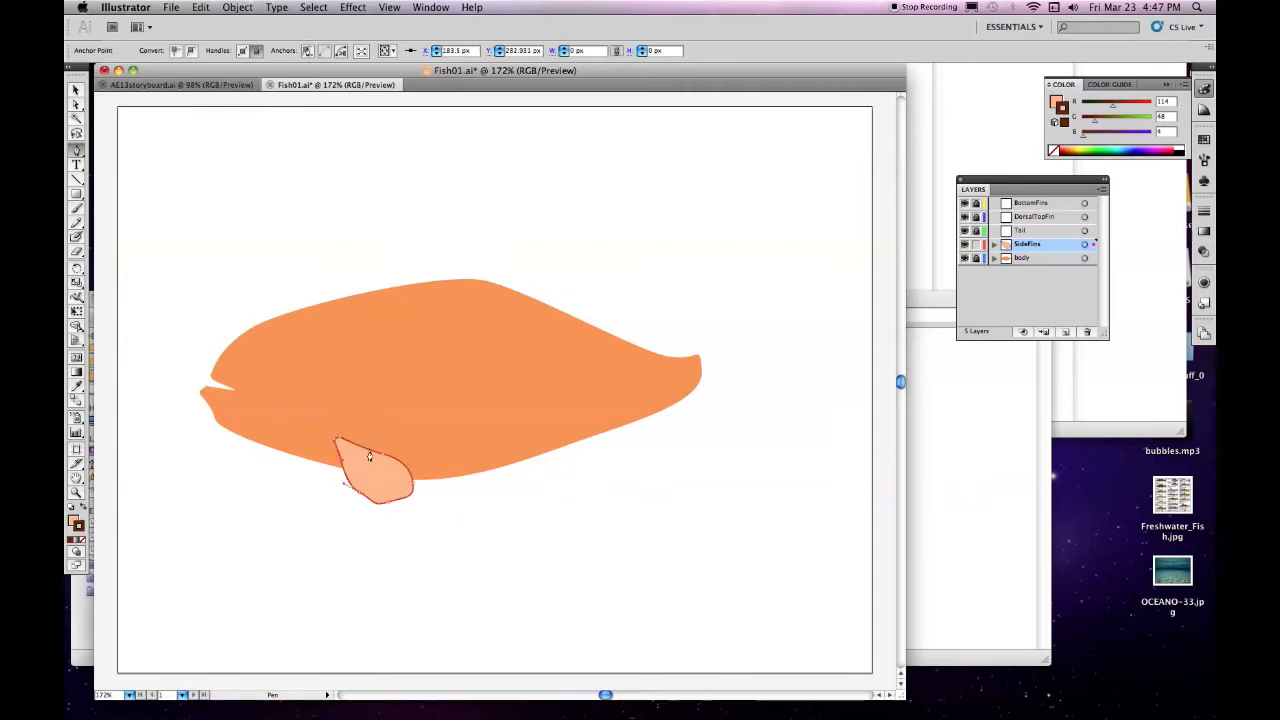
Save the document, and lock SideFins in favour of Tail as the unlocked, active layer
left_click(172, 10)
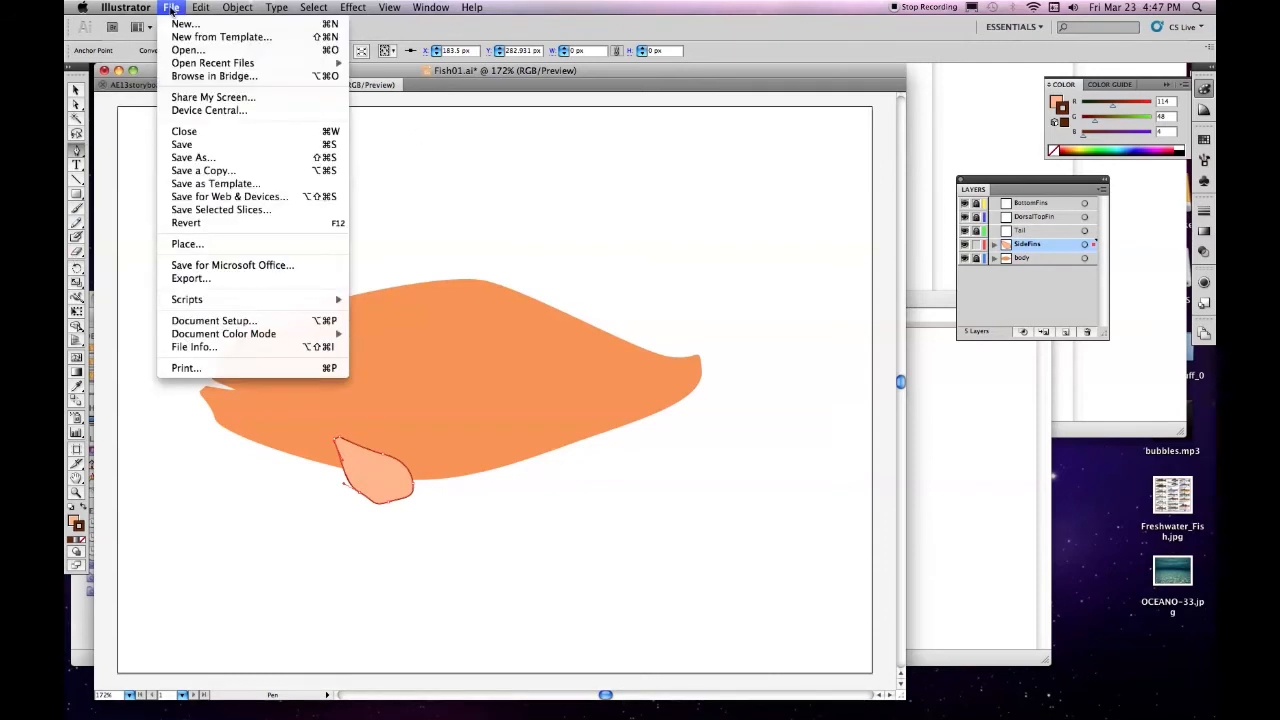
left_click(190, 151)
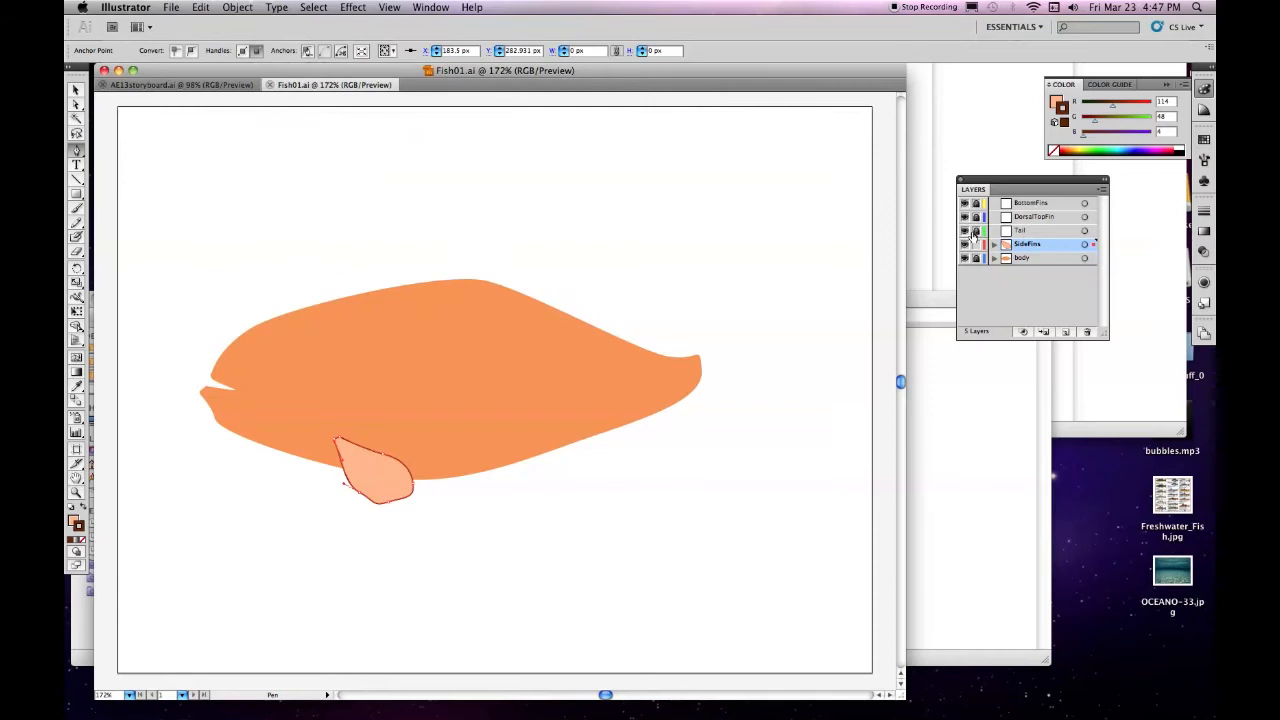
left_click(977, 245)
left_click(1036, 231)
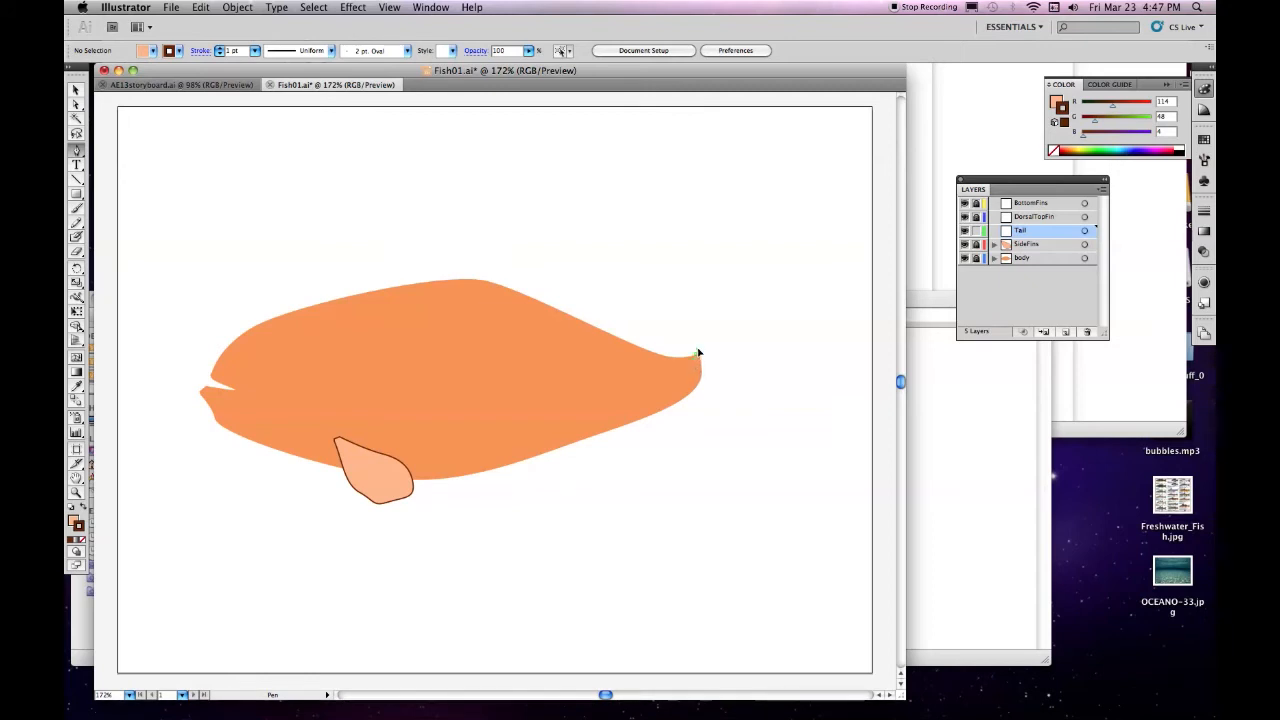
Draw a closed, forked tail with two rounded lobes on the Tail layer with the Pen tool, starting at the rear end of the body
left_click(698, 352)
left_click(768, 265)
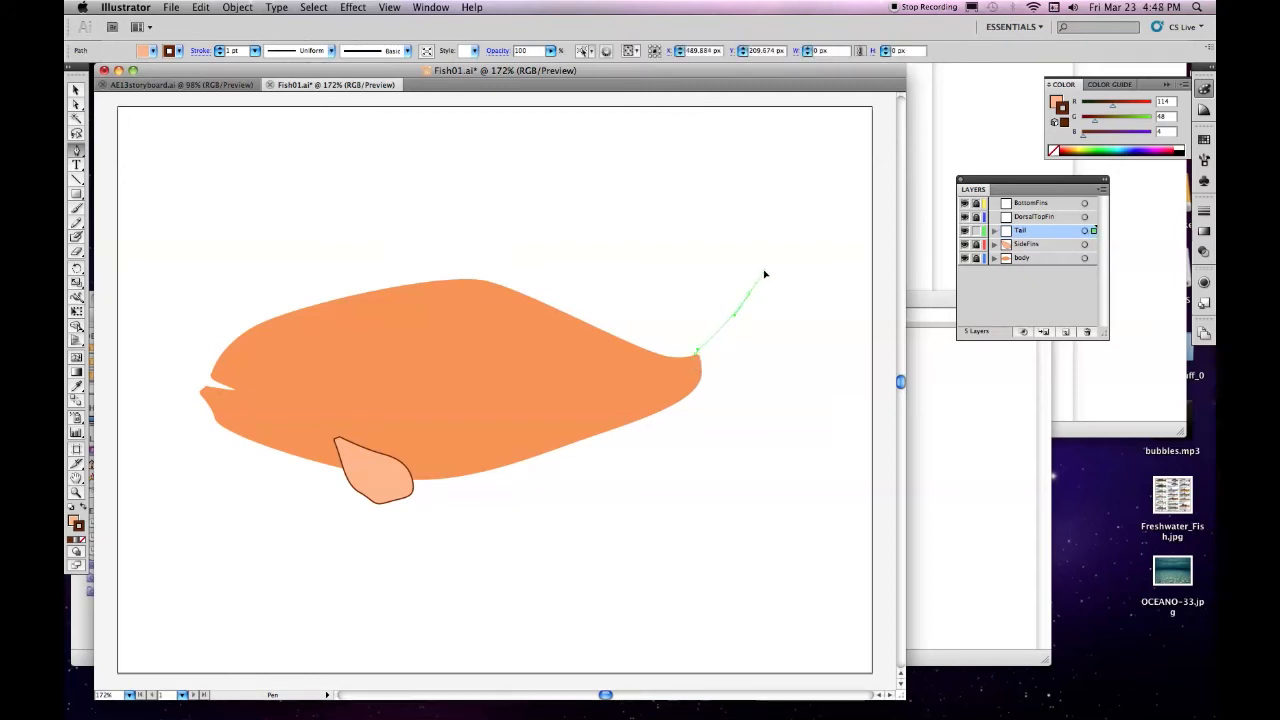
left_click_drag(794, 280, 794, 337)
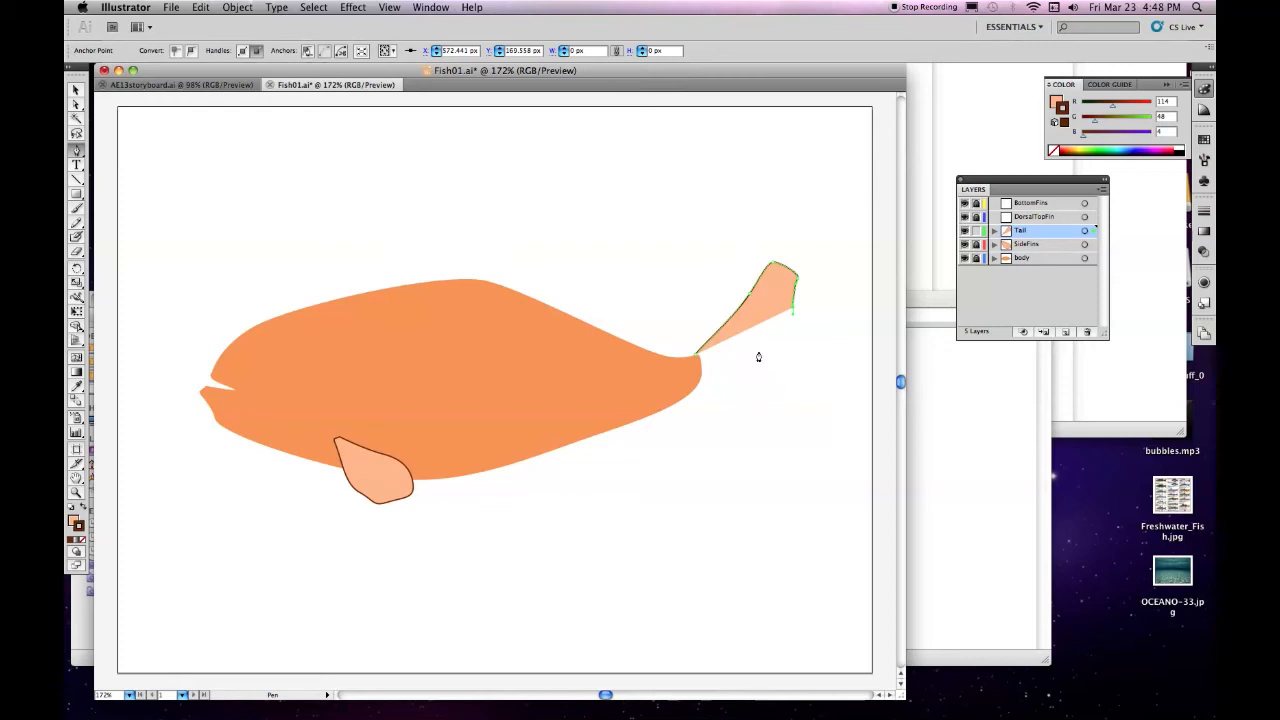
left_click(721, 359)
left_click(812, 370)
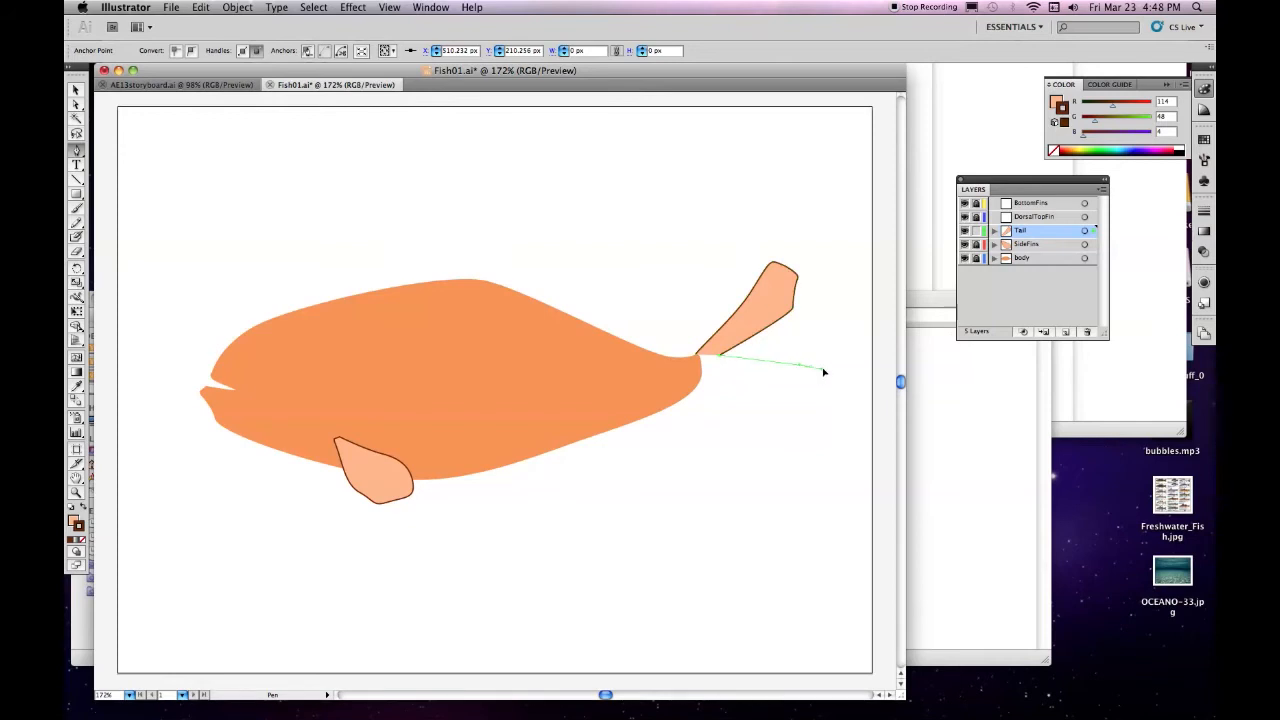
left_click_drag(829, 381, 810, 403)
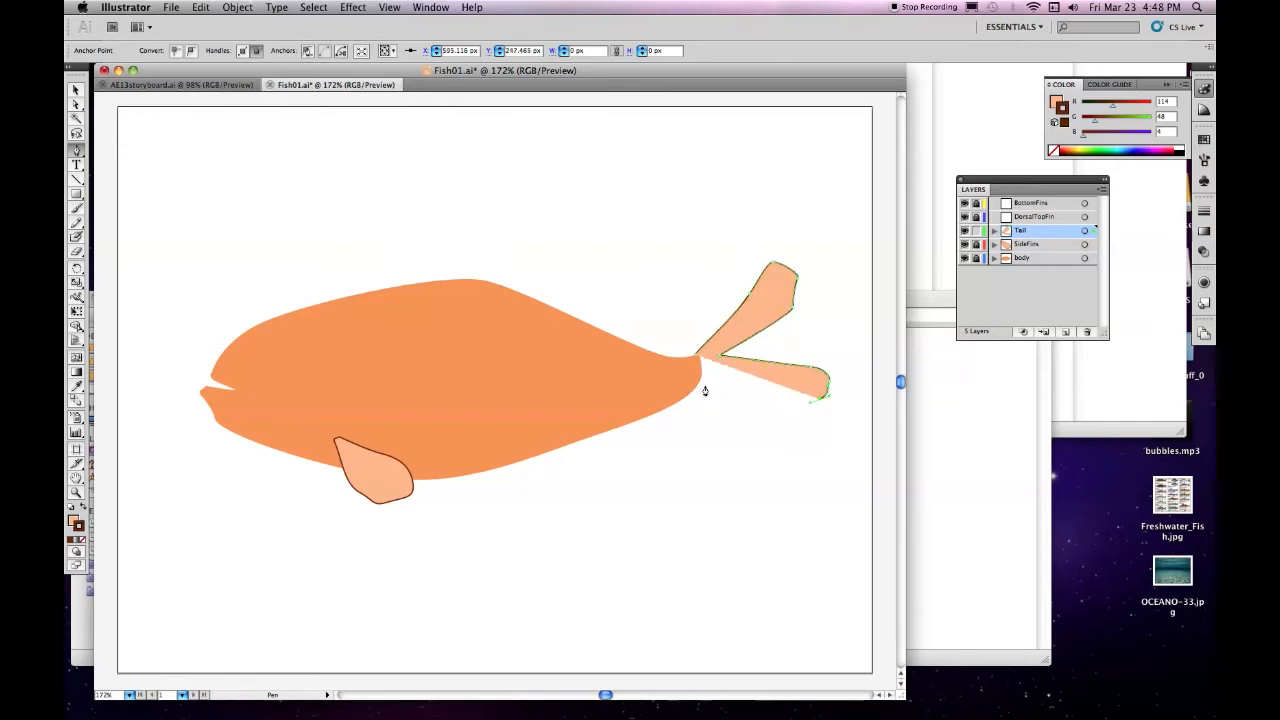
left_click(748, 396)
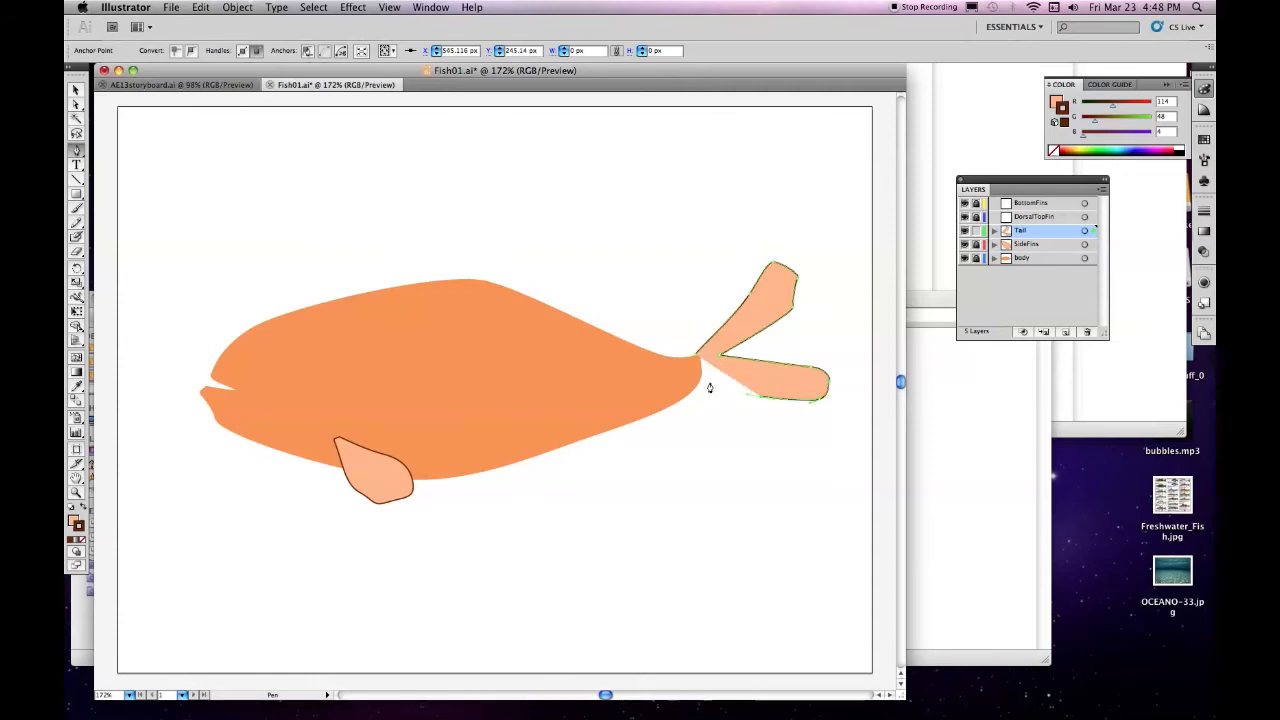
left_click(700, 384)
left_click(696, 360)
left_click(694, 362)
Lock Tail, make DorsalTopFin the unlocked, active layer, and set the fill to dark orange, RGB 208, 91, 39
left_click(976, 231)
left_click(1072, 217)
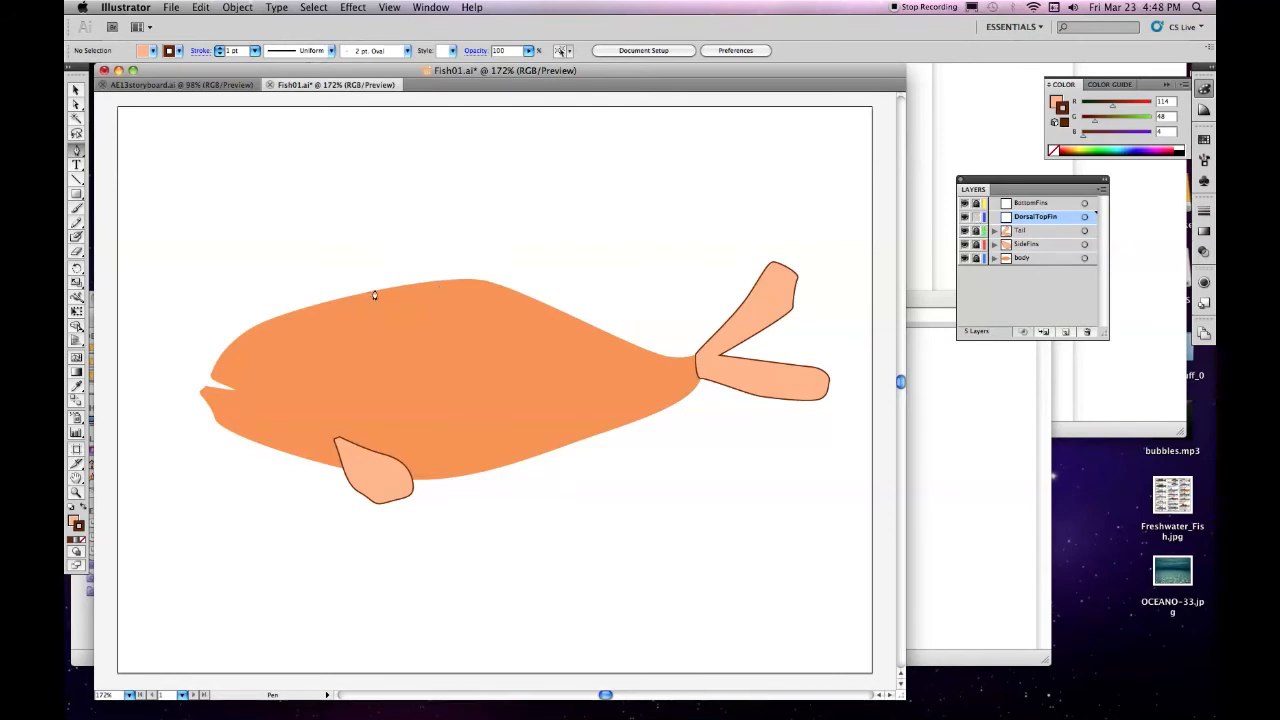
left_click(74, 520)
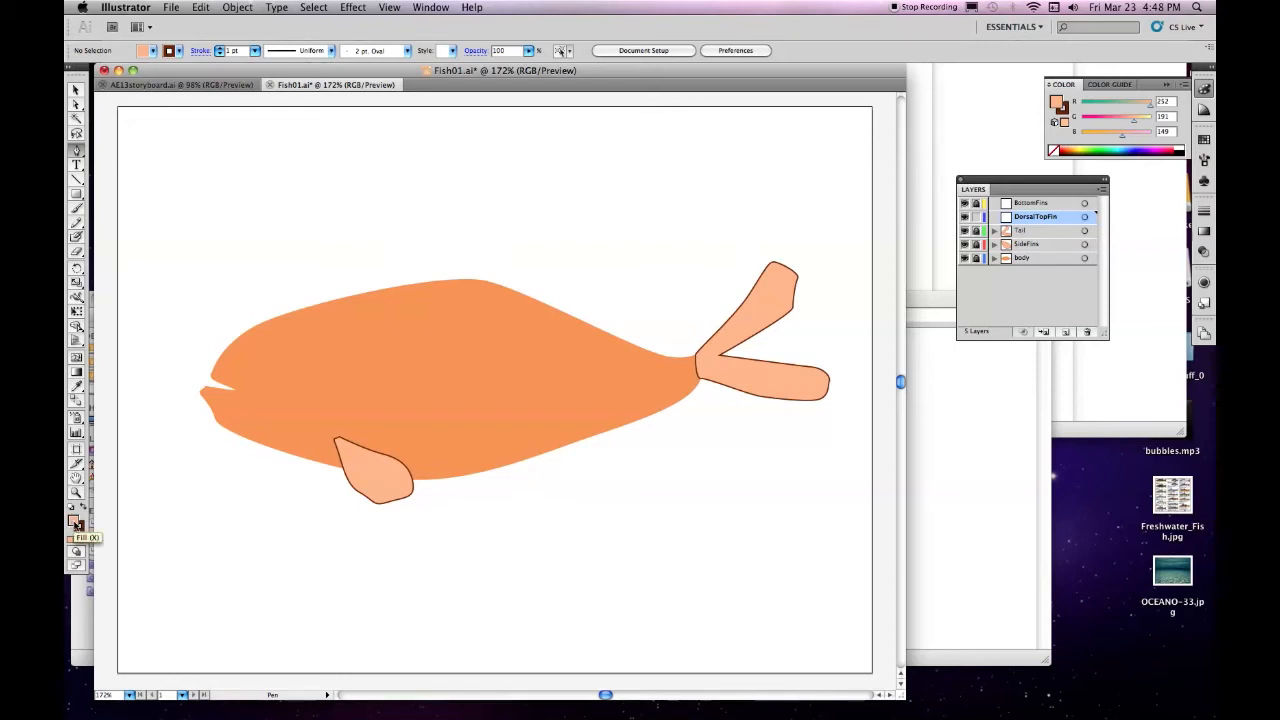
double_click(74, 520)
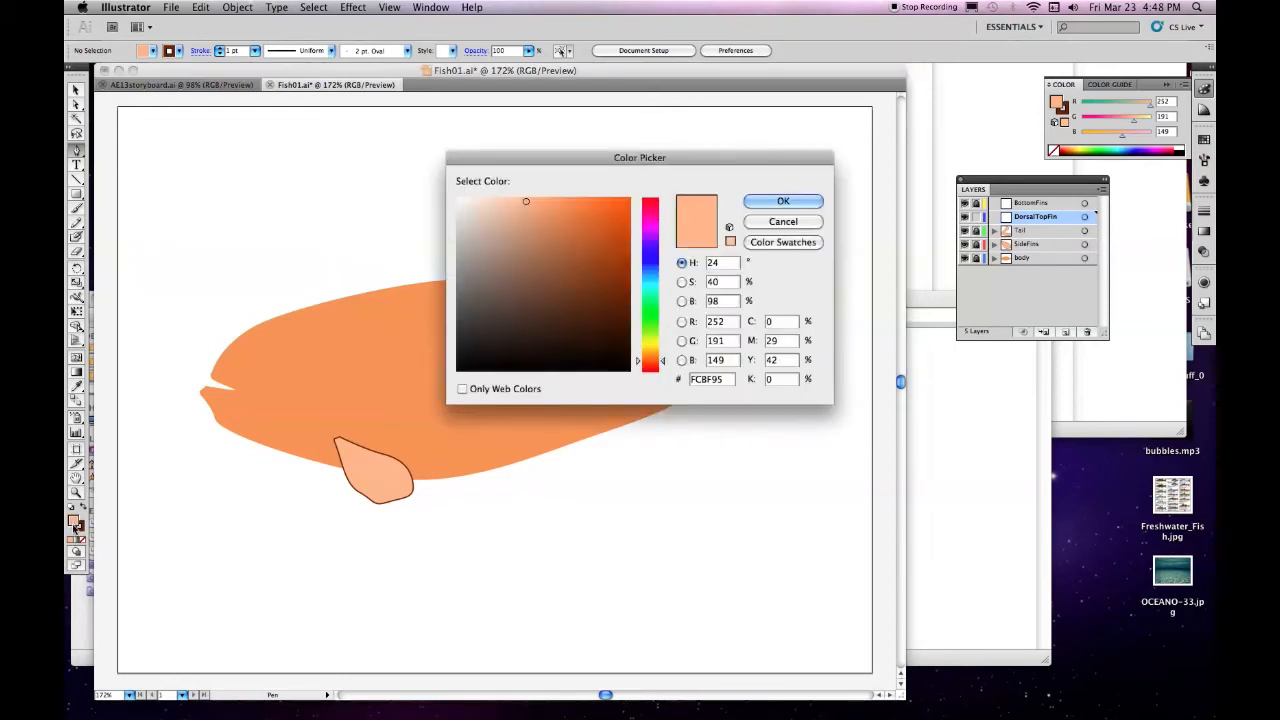
left_click(624, 229)
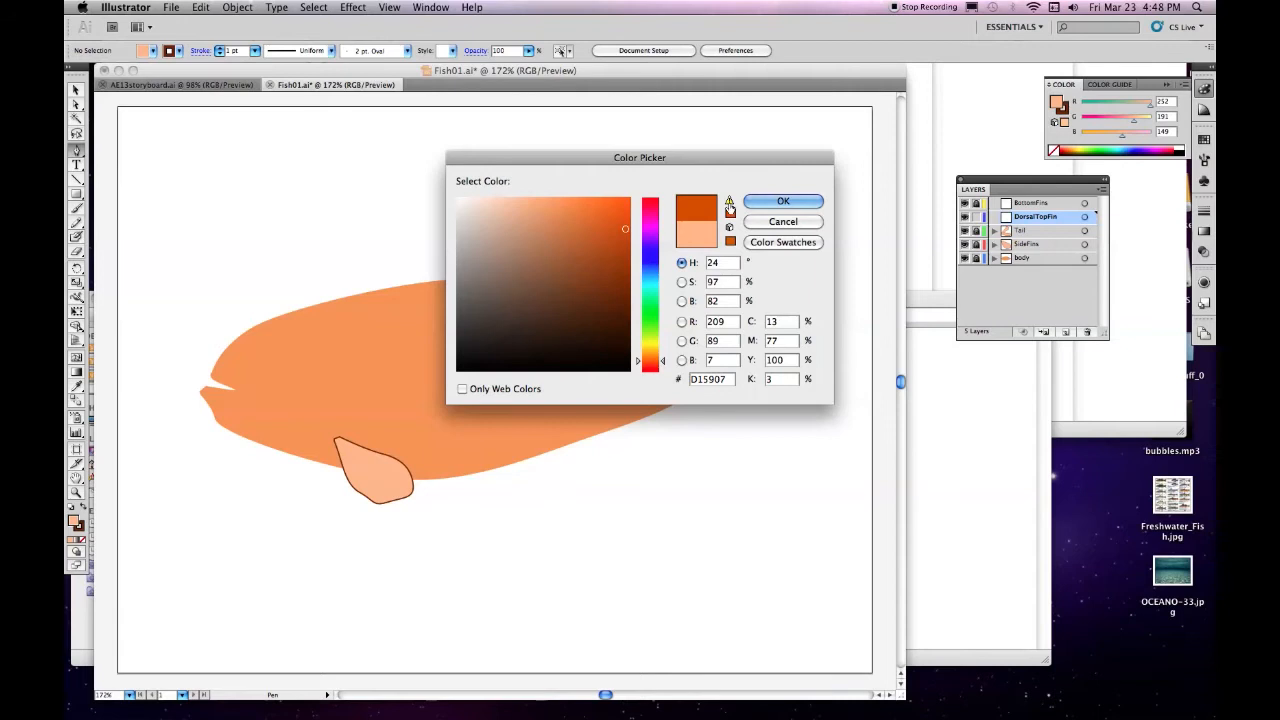
left_click(780, 204)
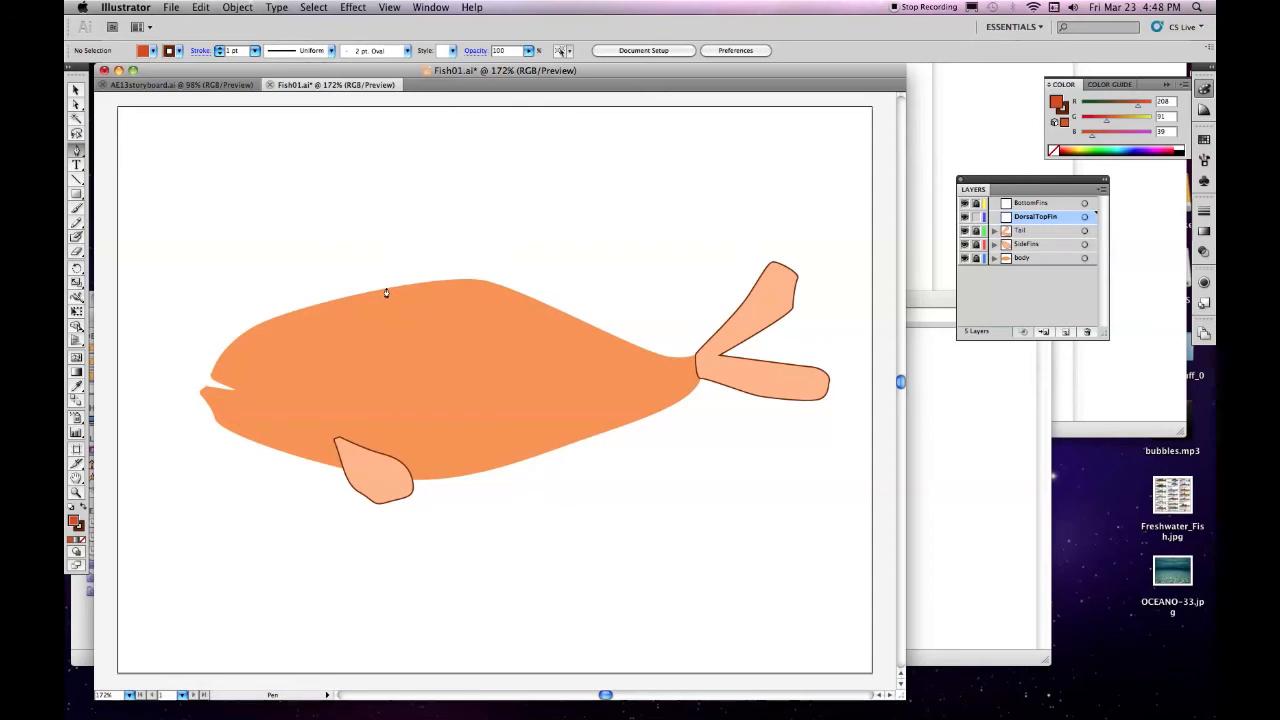
Draw a closed dorsal fin with a stepped rear edge along the upper back on the DorsalTopFin layer with the Pen tool
left_click_drag(386, 289, 434, 230)
left_click(446, 216)
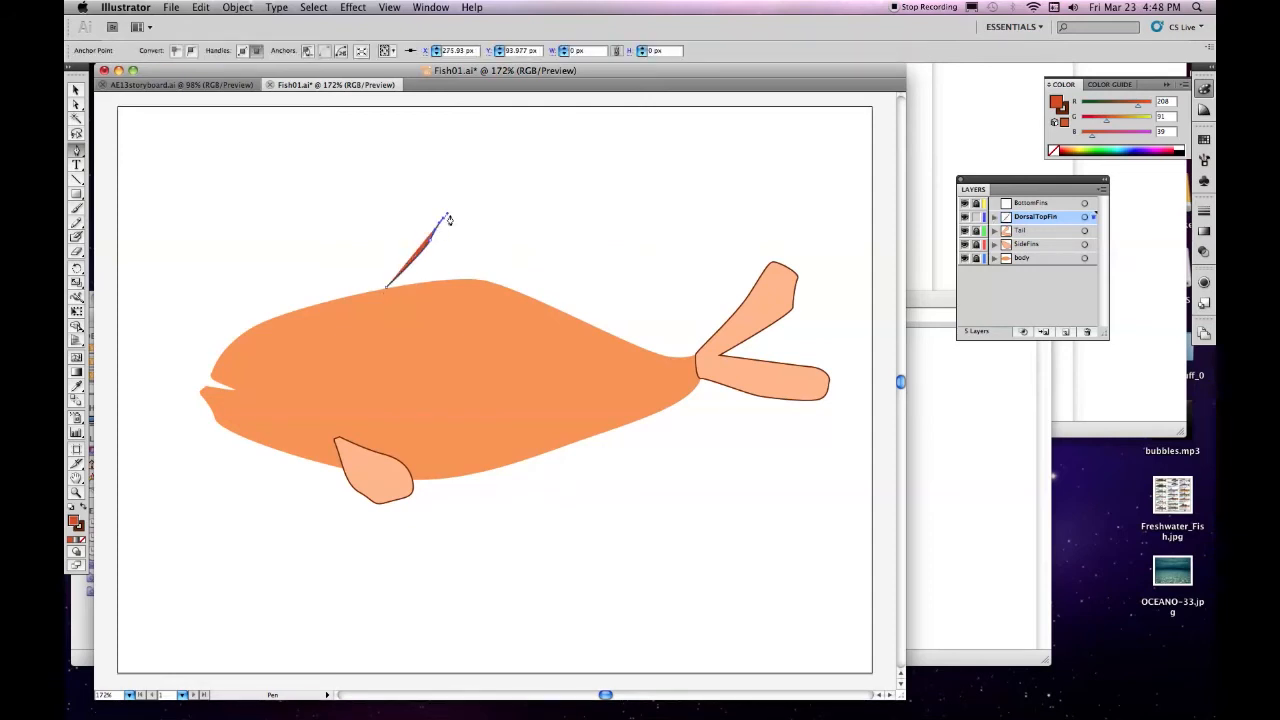
left_click(461, 220)
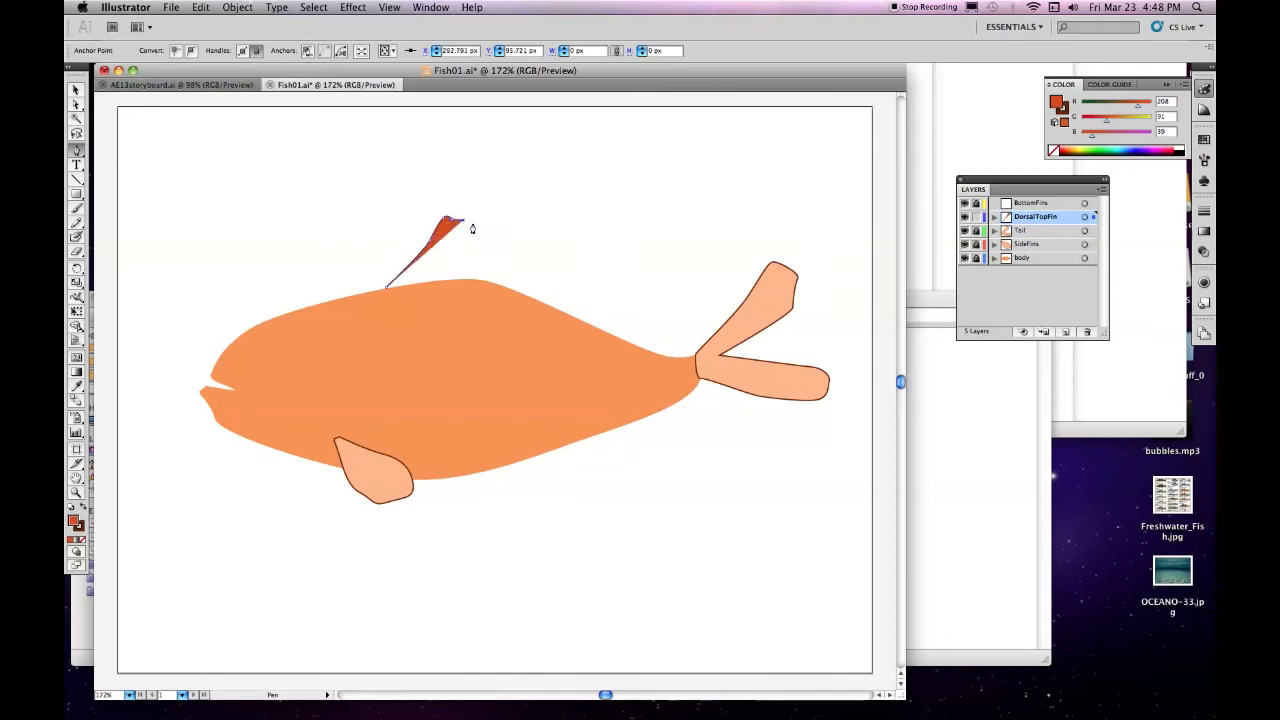
left_click(474, 230)
left_click(516, 255)
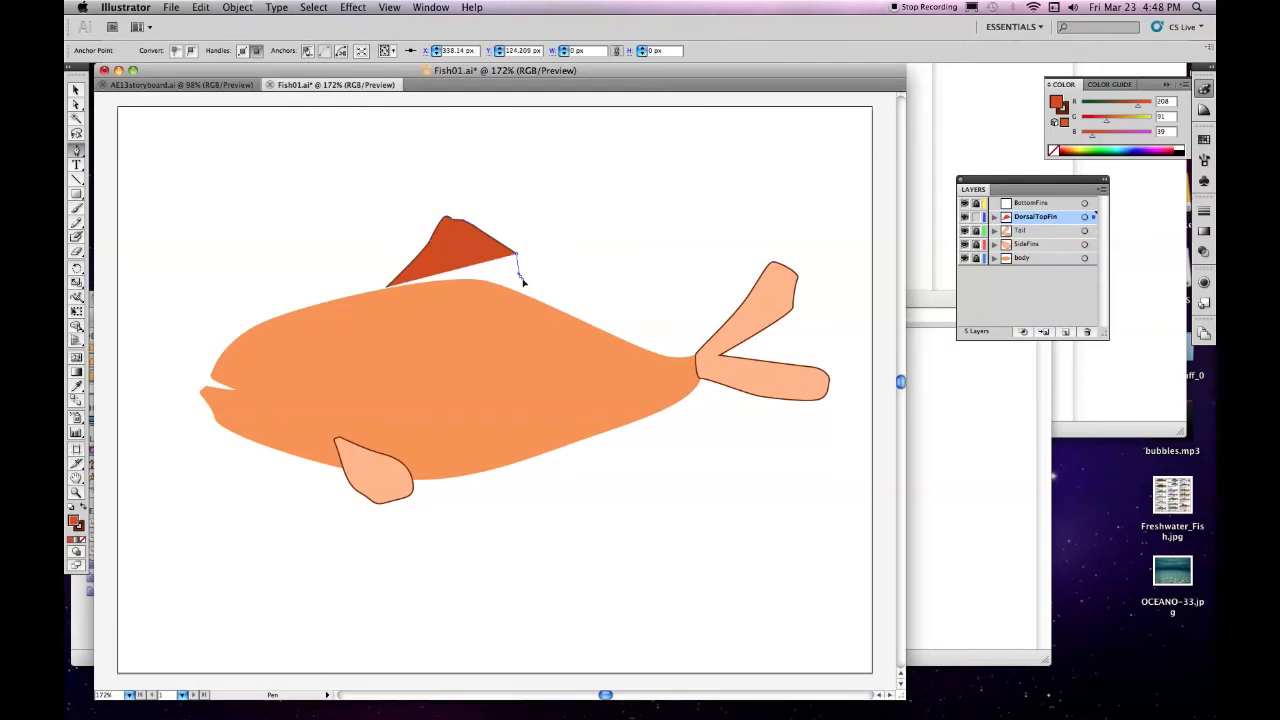
left_click(520, 278)
left_click(546, 286)
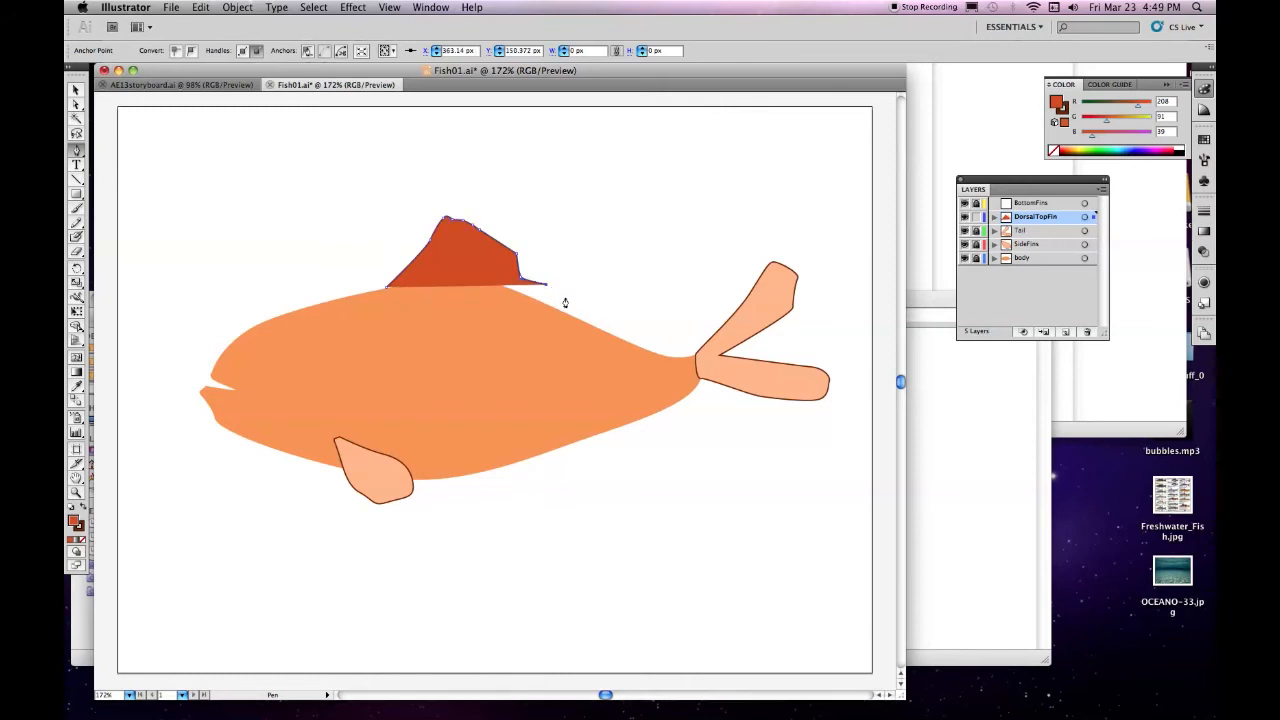
left_click(566, 297)
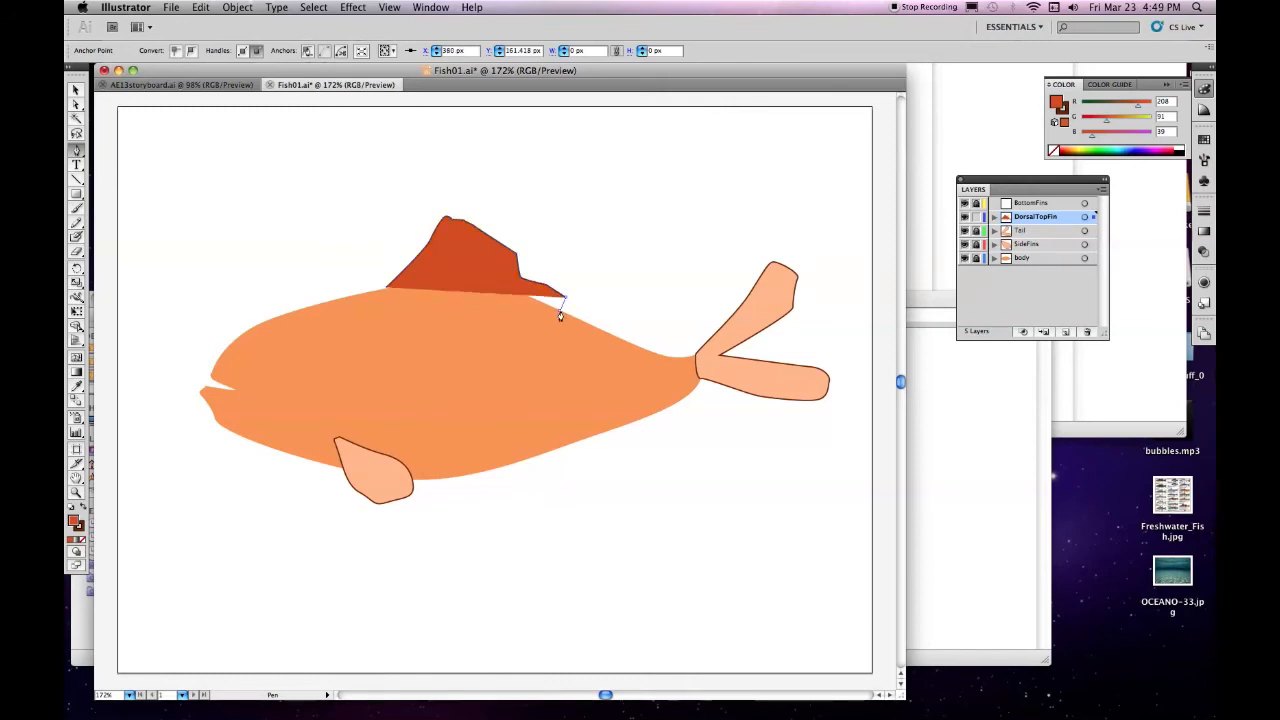
left_click(561, 311)
left_click(593, 330)
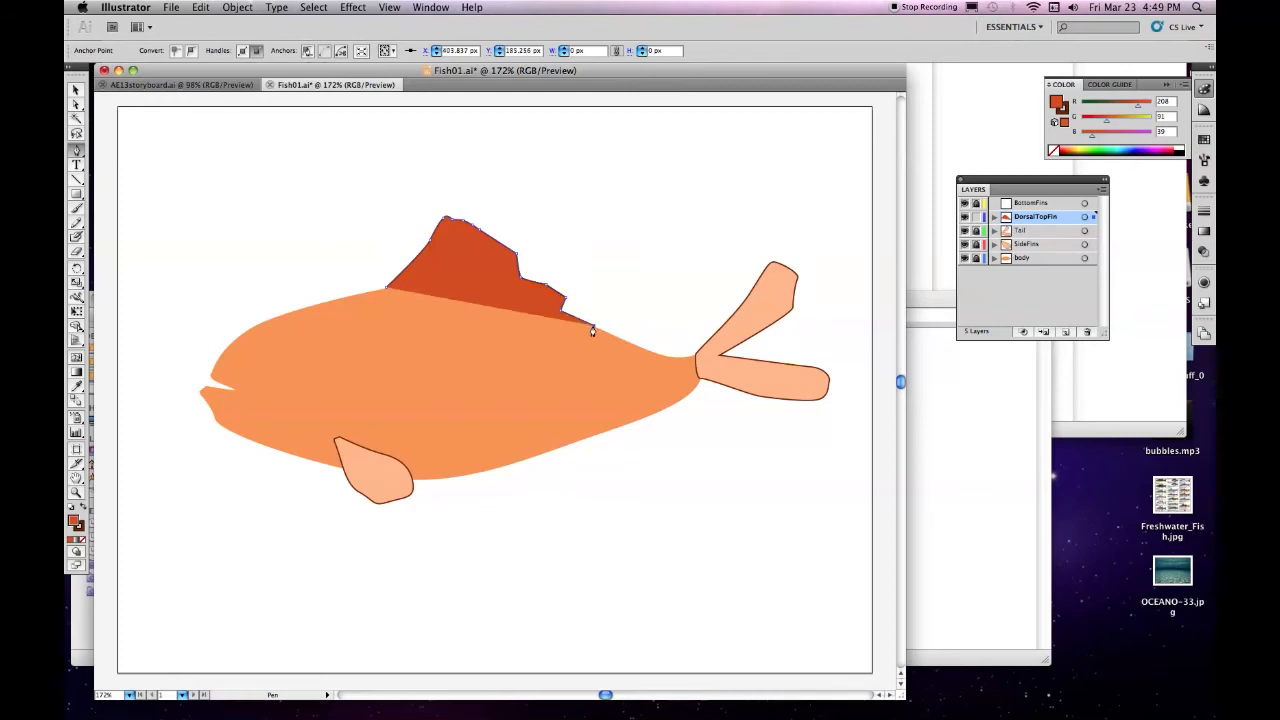
left_click(480, 299)
left_click(384, 291)
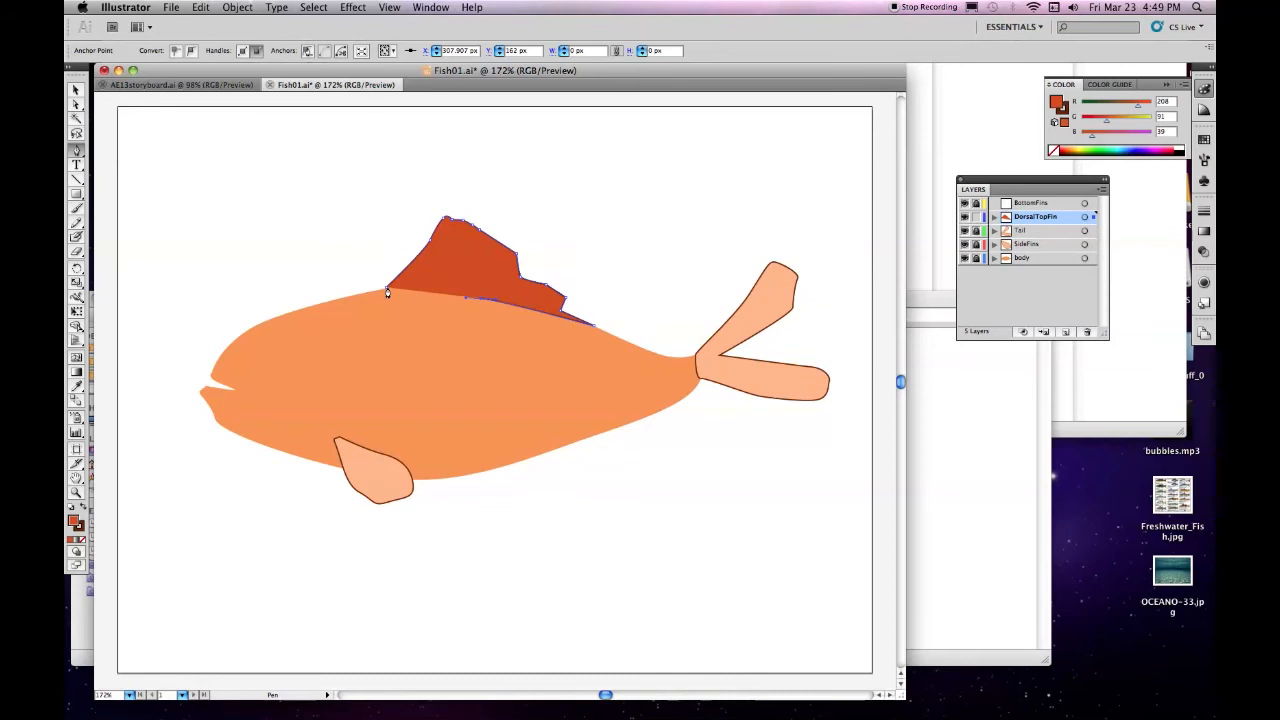
left_click(385, 291)
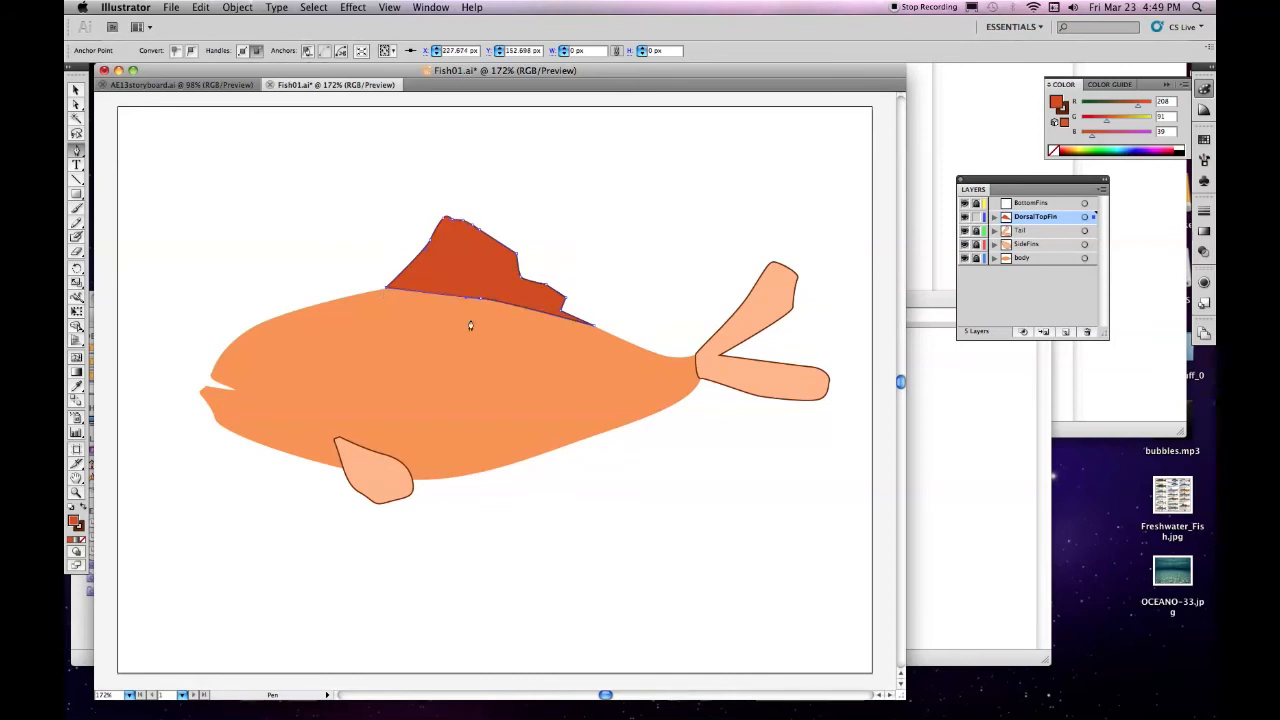
left_click(385, 291)
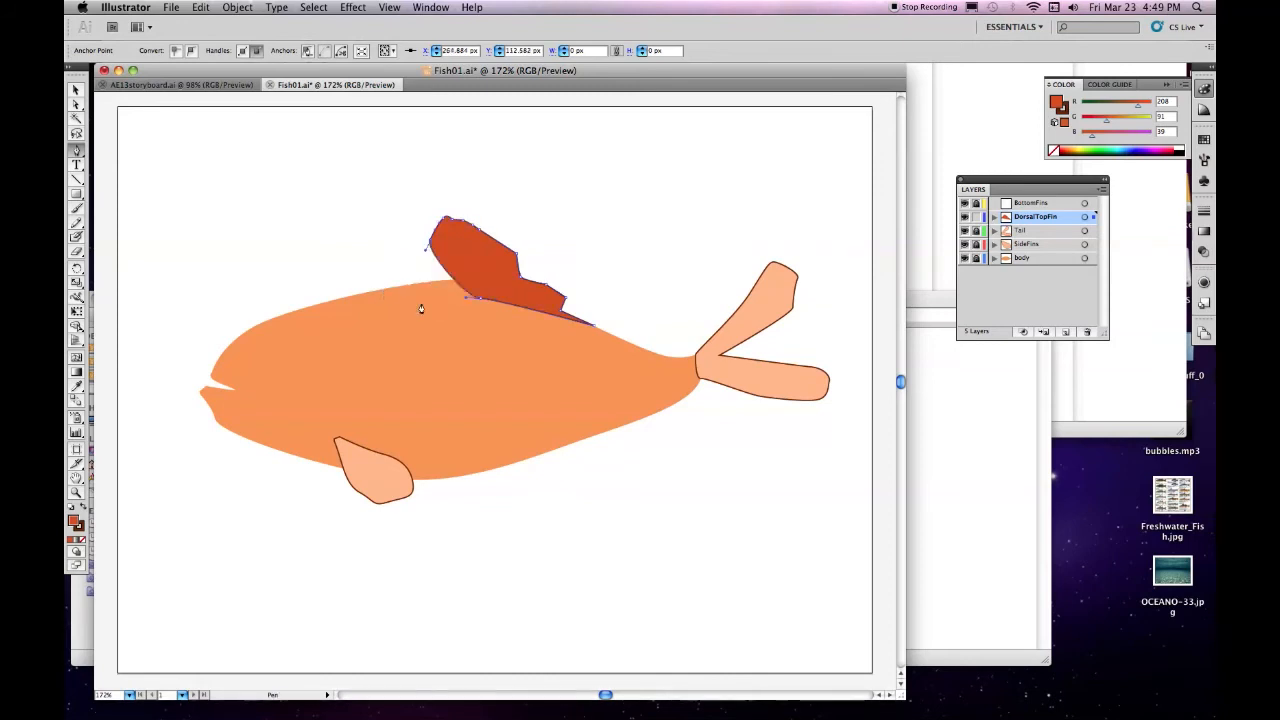
left_click(200, 8)
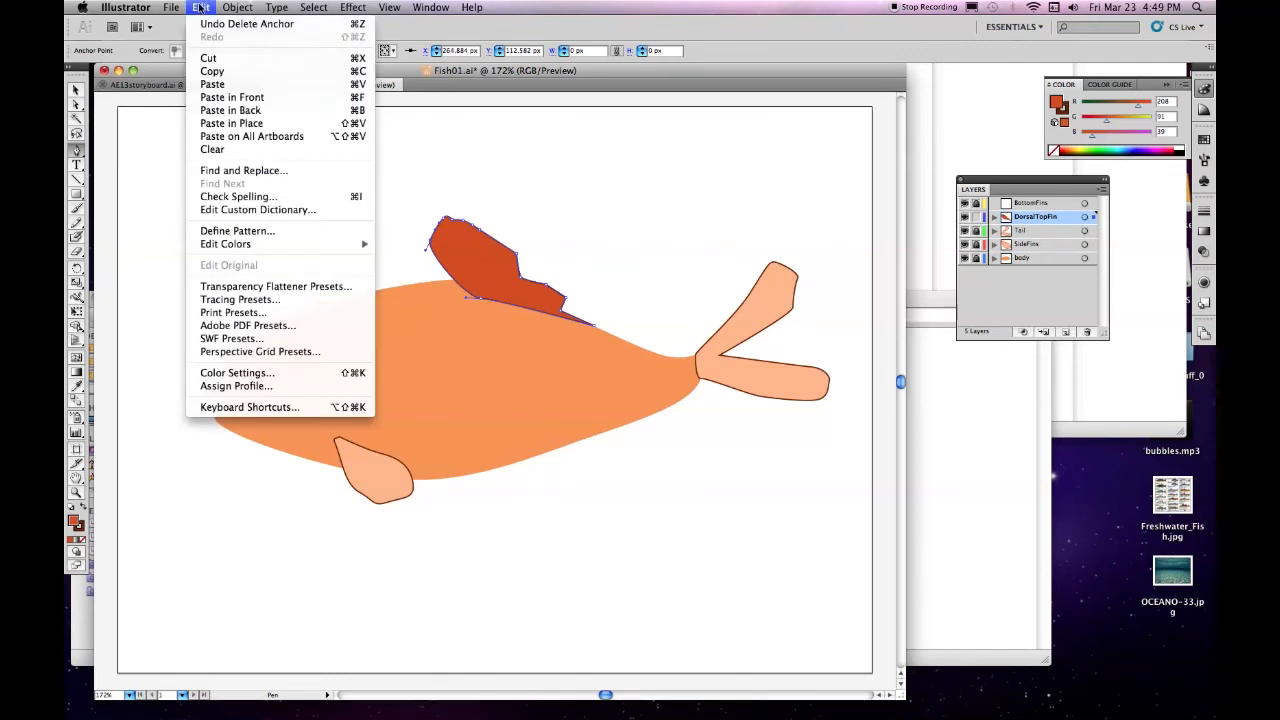
left_click(207, 24)
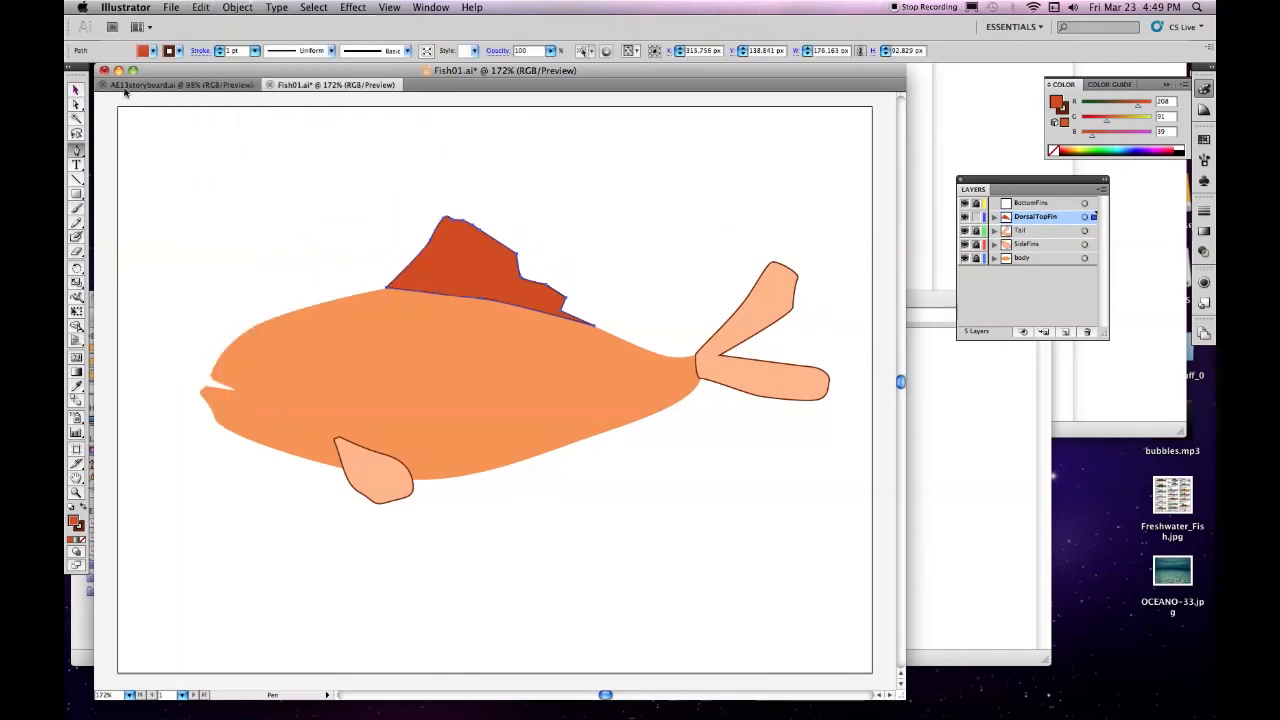
Lock the DorsalTopFin layer, unlock BottomFins and make BottomFins the active layer
left_click(1084, 217)
left_click(976, 217)
left_click(976, 204)
left_click(1084, 203)
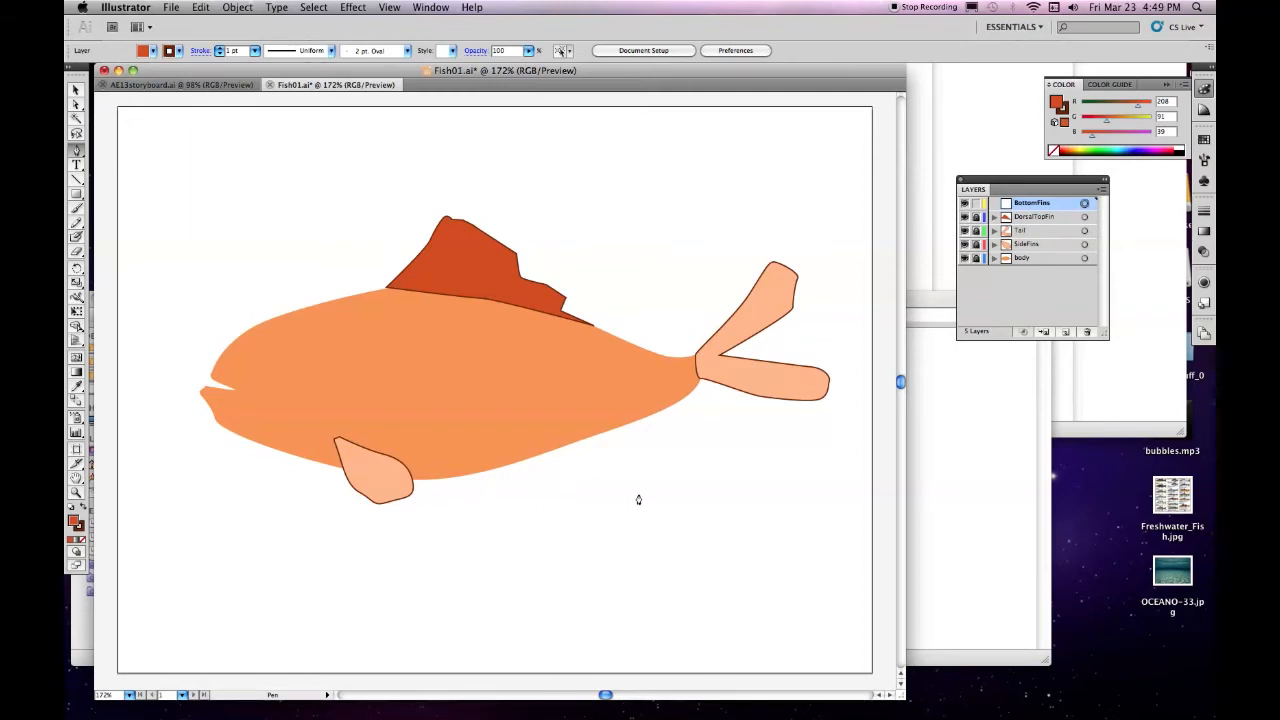
Draw a small closed fin under the rear belly on the BottomFins layer with the Pen tool, and pull its outer tip further backward
left_click(598, 444)
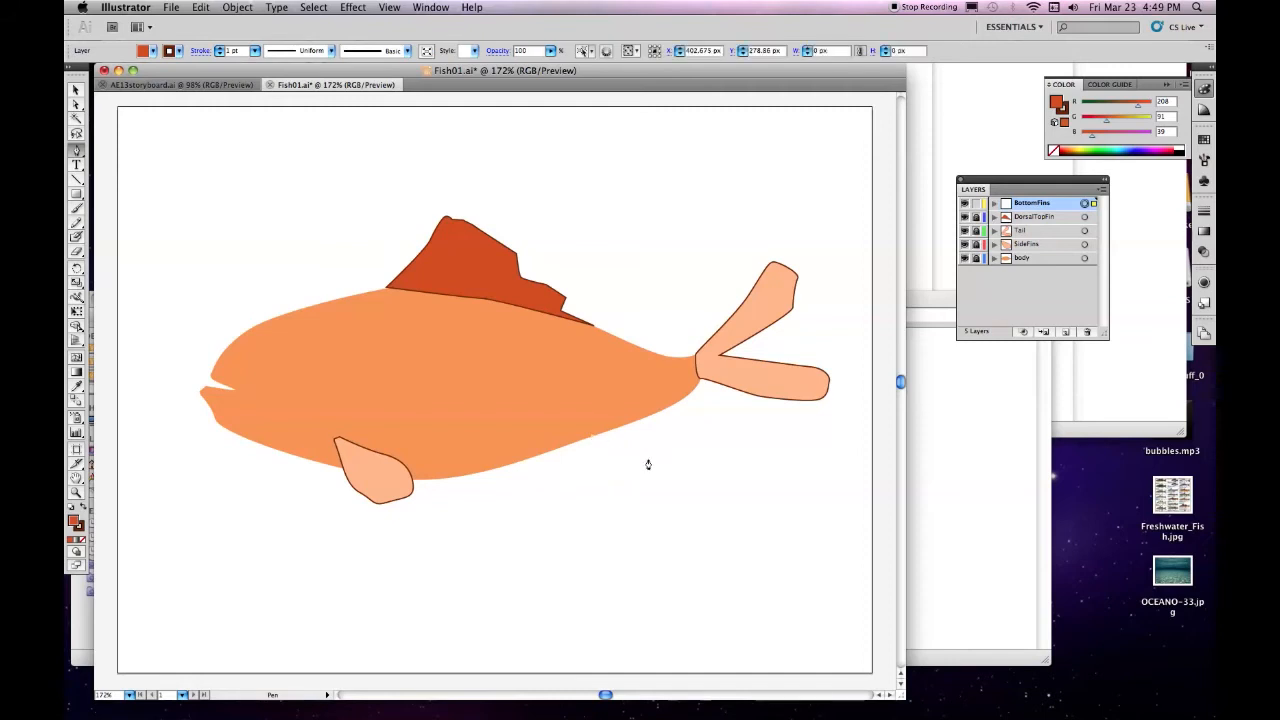
left_click_drag(669, 458, 659, 432)
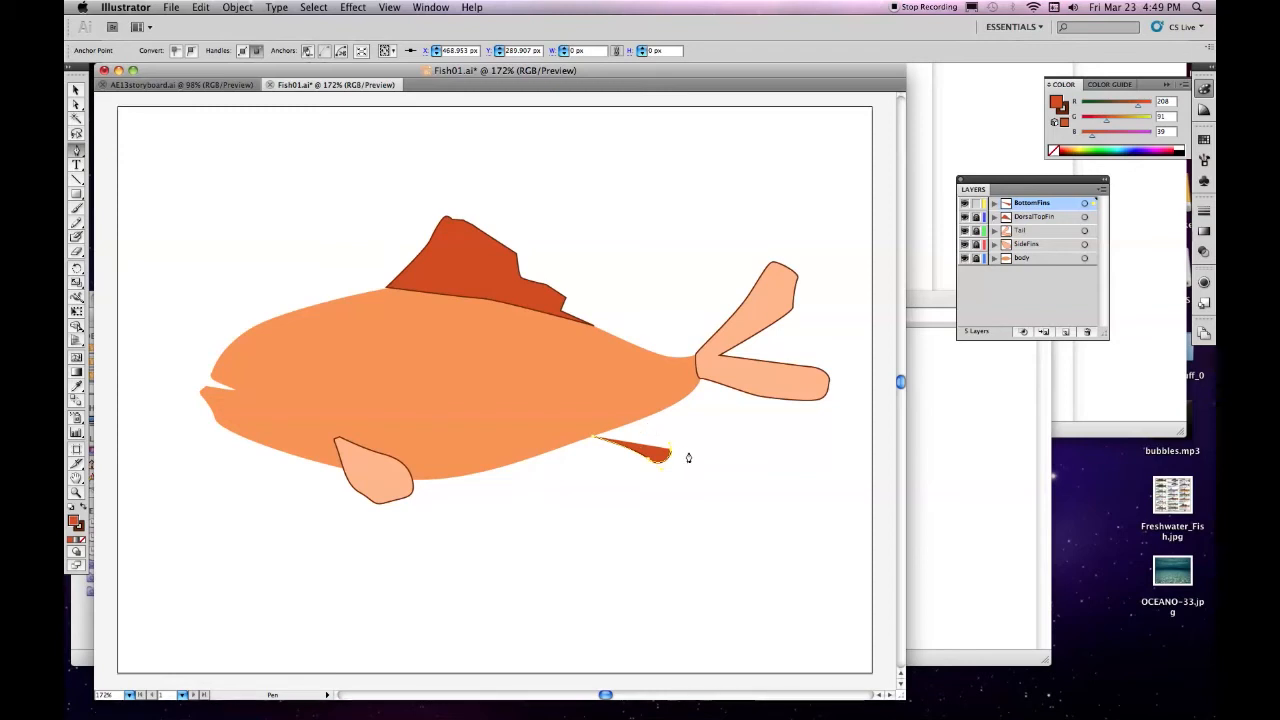
left_click(641, 423)
left_click(641, 419)
left_click(593, 435)
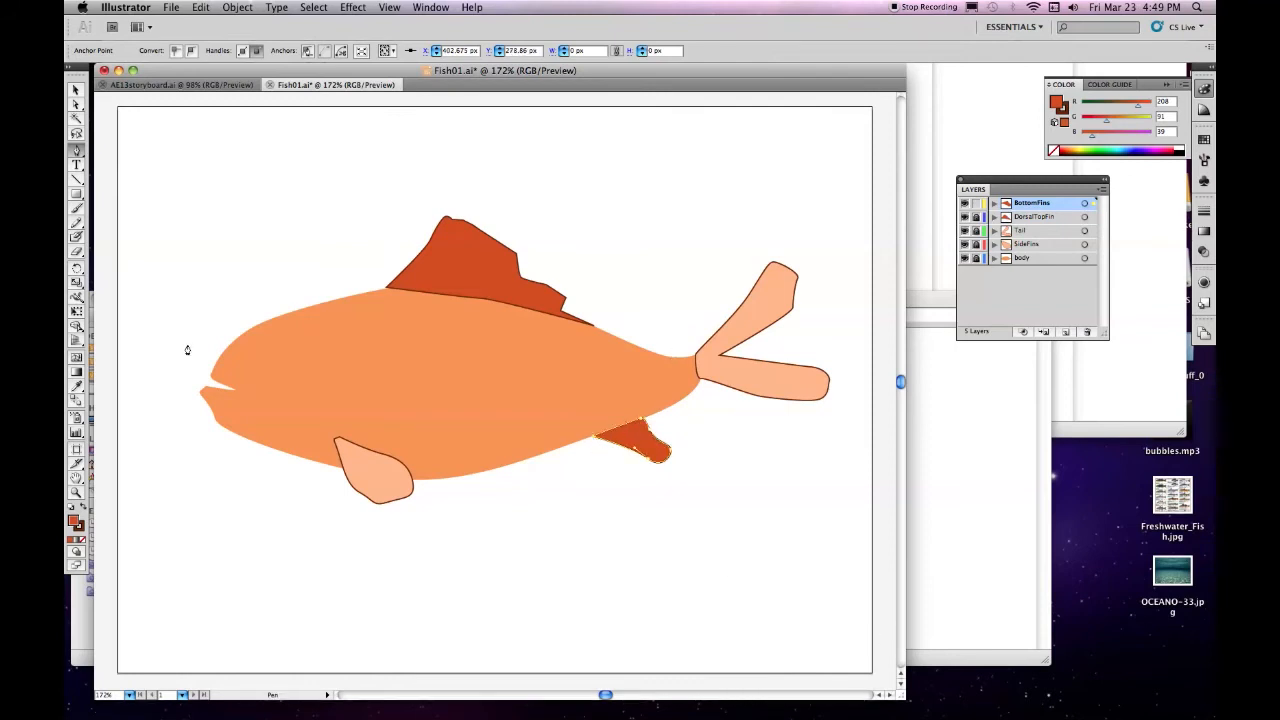
left_click(75, 104)
left_click_drag(672, 451, 689, 452)
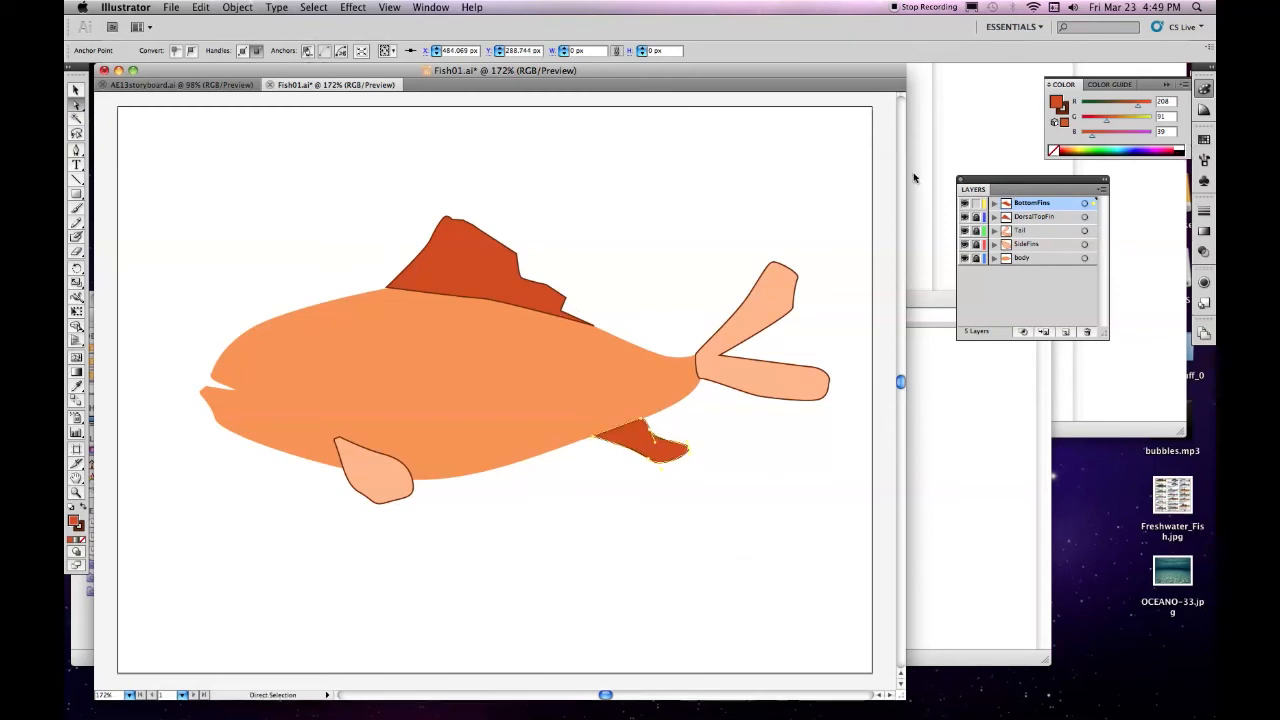
Reshape the dorsal fin on its unlocked layer into a taller, more jagged outline reaching almost to the tail, and relock the layer
left_click(977, 203)
left_click(990, 215)
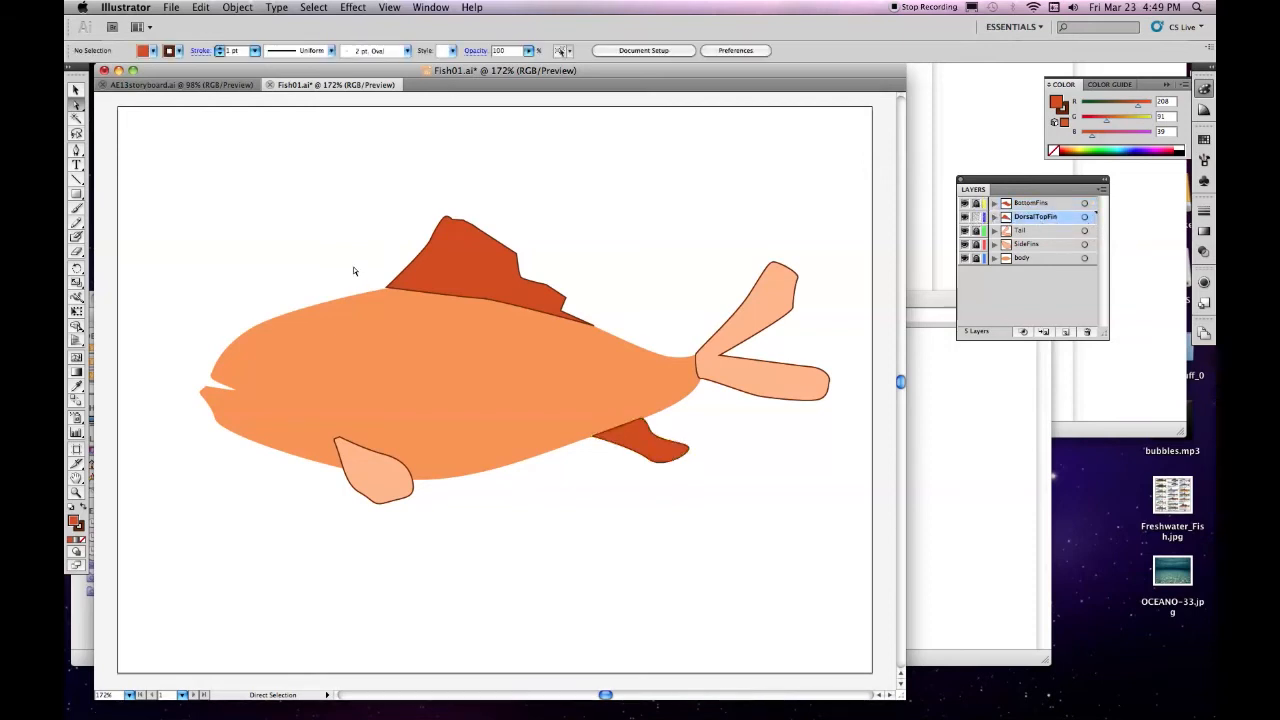
left_click(468, 226)
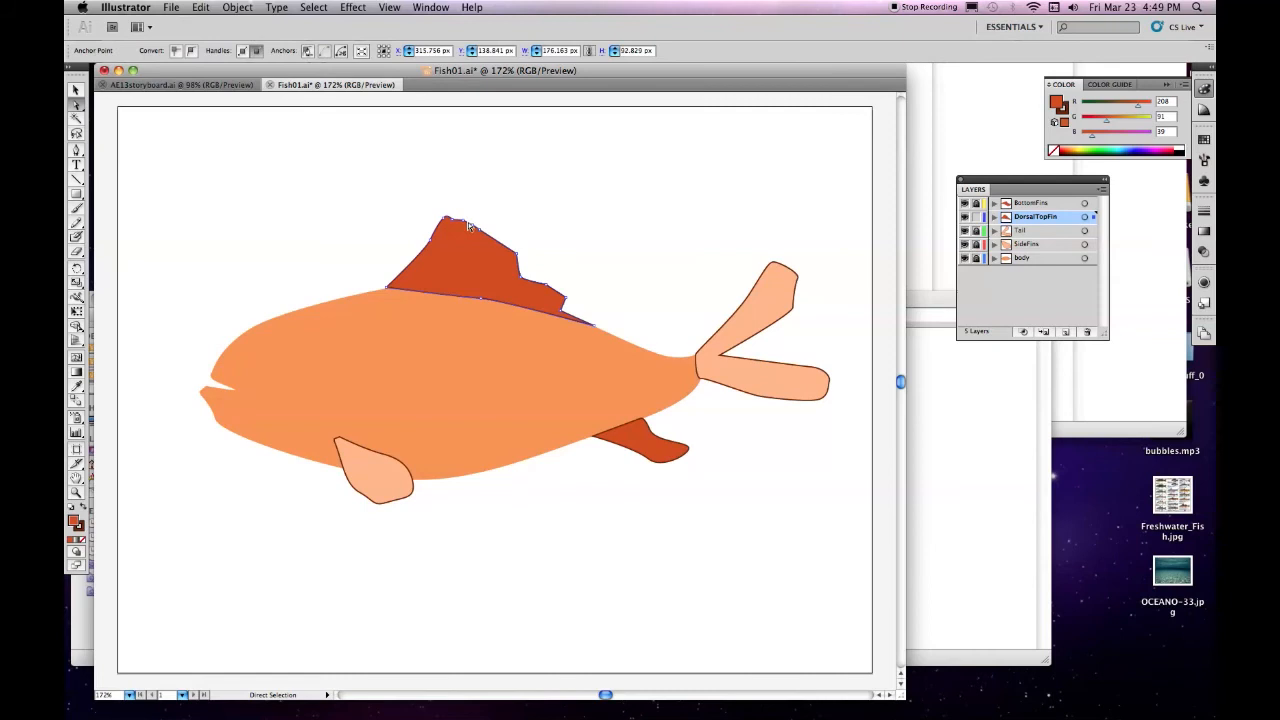
left_click_drag(600, 329, 649, 353)
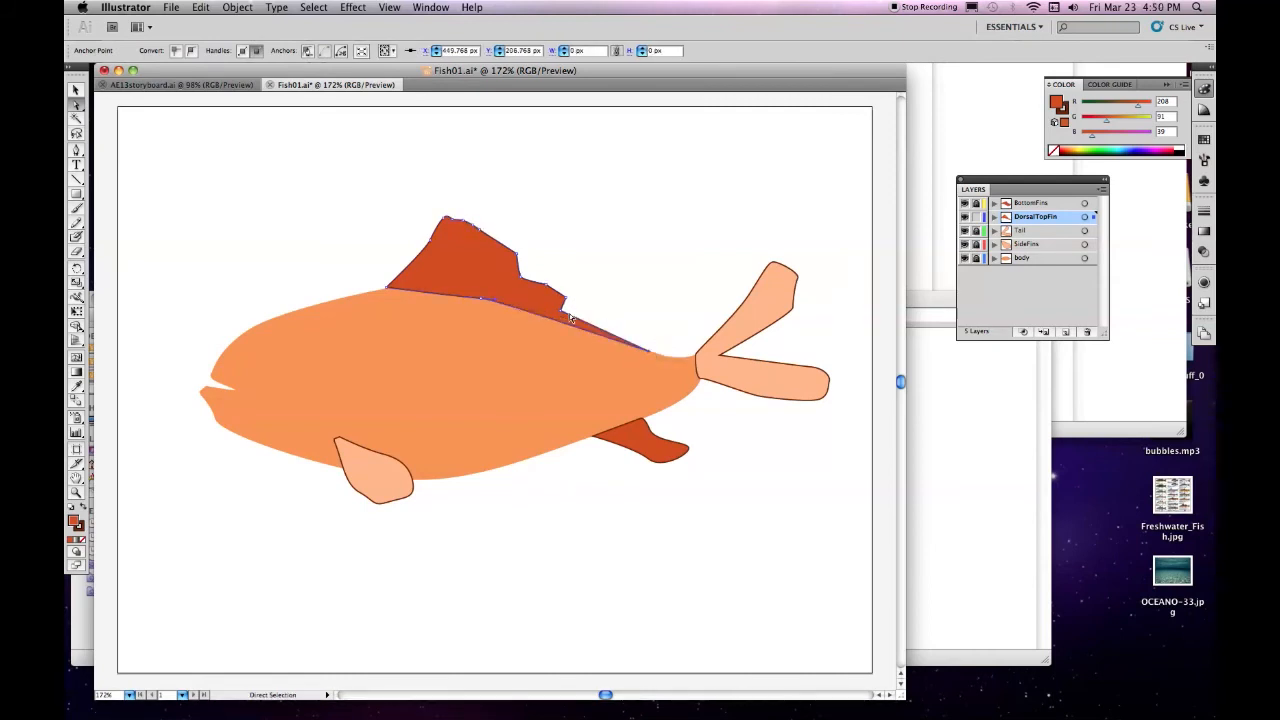
left_click_drag(562, 316, 464, 203)
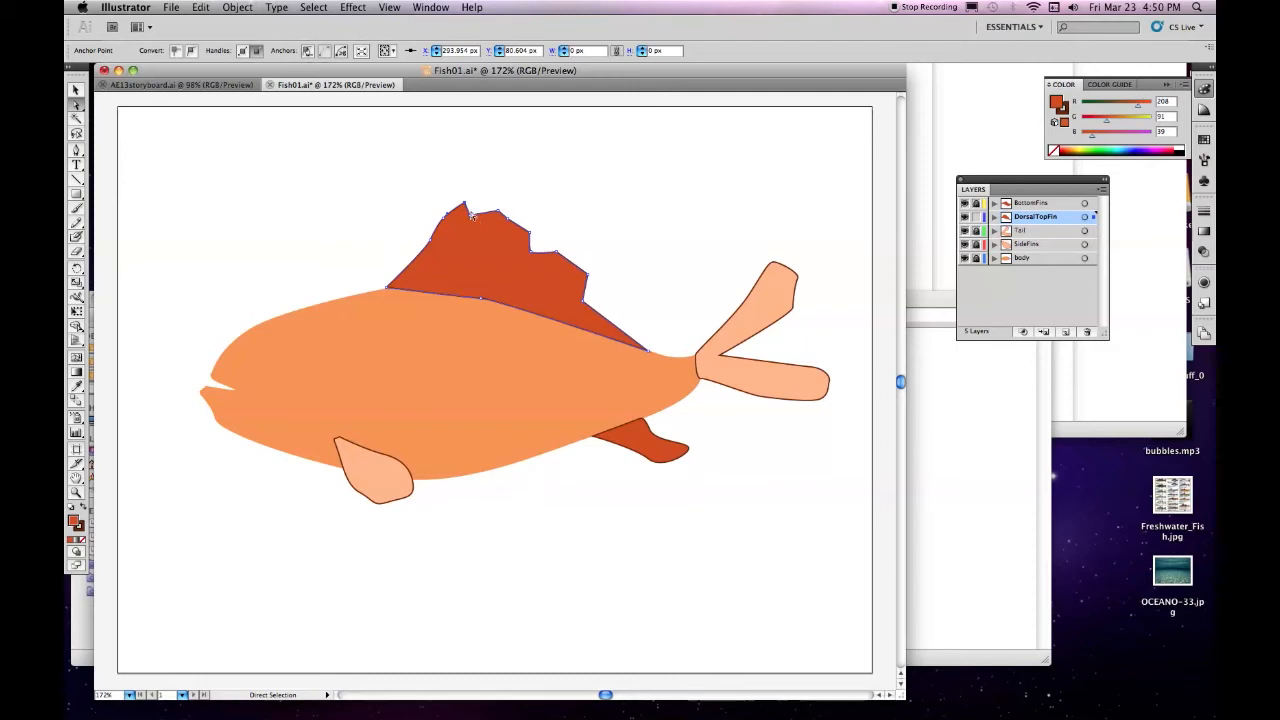
mouse_move(465, 204)
left_mouse_down()
mouse_move(452, 193)
mouse_move(433, 248)
mouse_move(450, 220)
left_mouse_up()
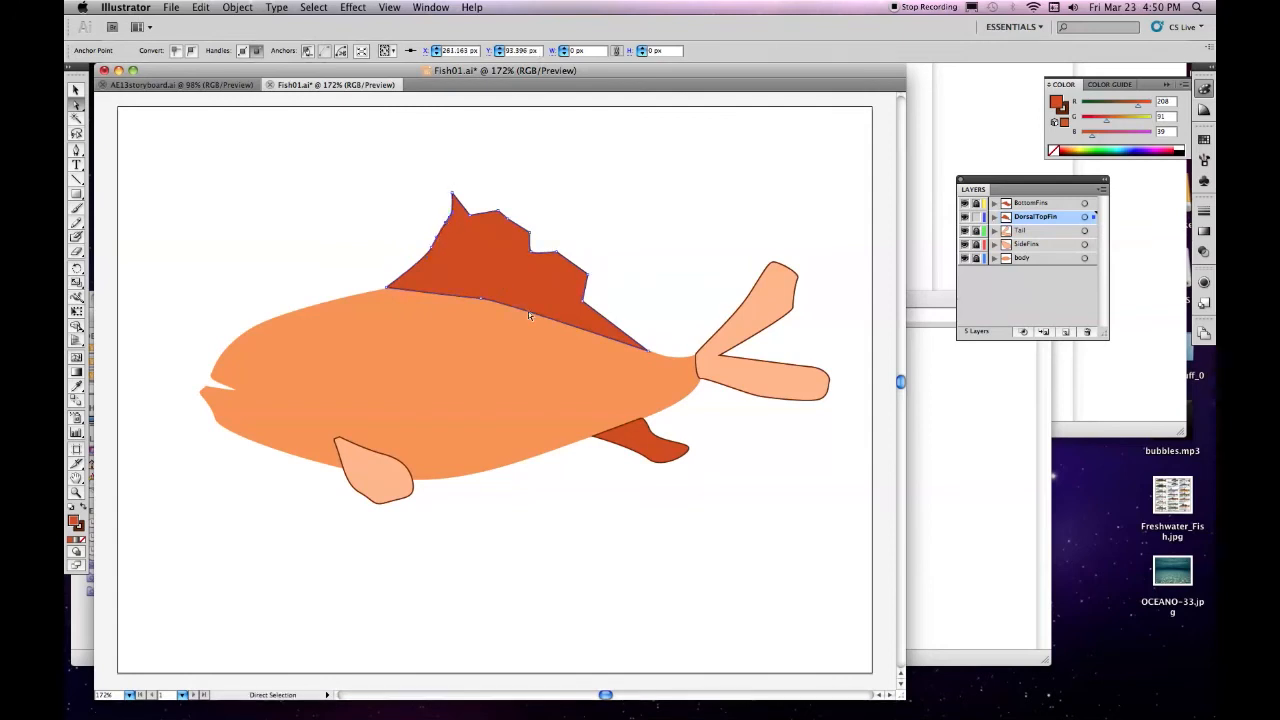
left_click(976, 216)
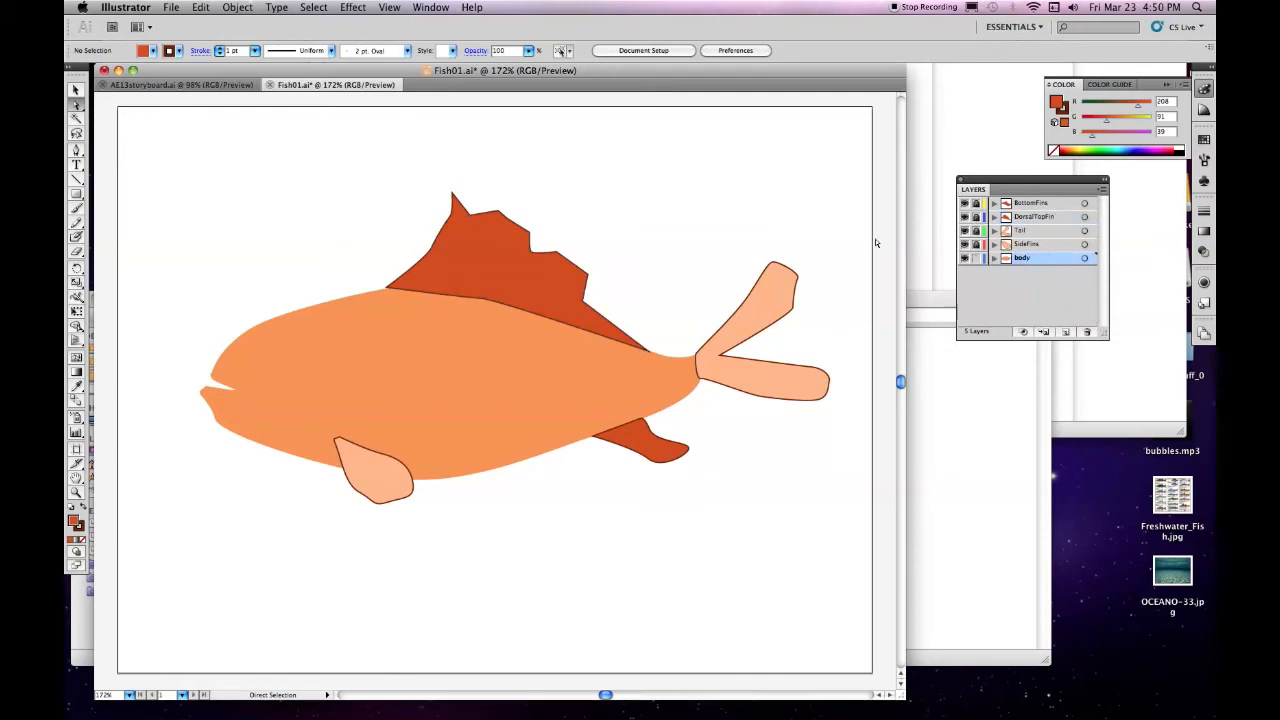
Draw a white-filled oval eye with a 2 pt black outline on the fish's head in the body layer with the Ellipse tool
left_click(77, 194)
left_click_drag(86, 208, 124, 224)
double_click(75, 521)
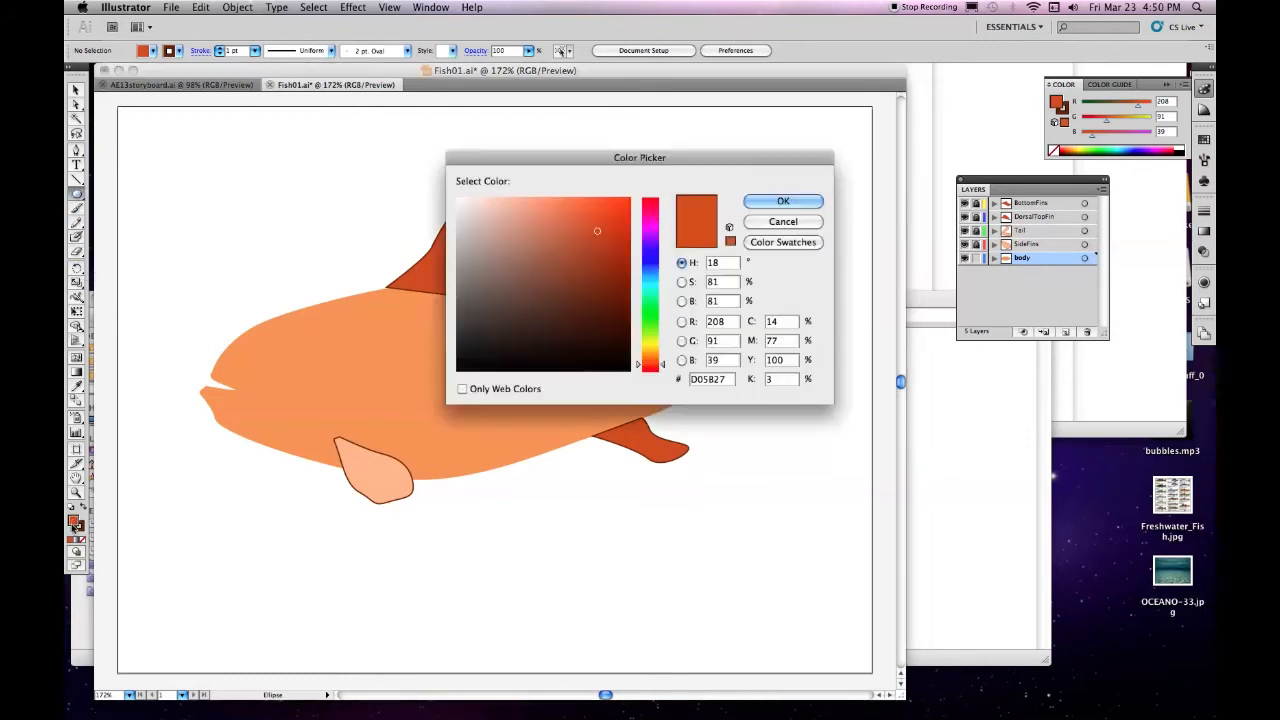
left_click(457, 200)
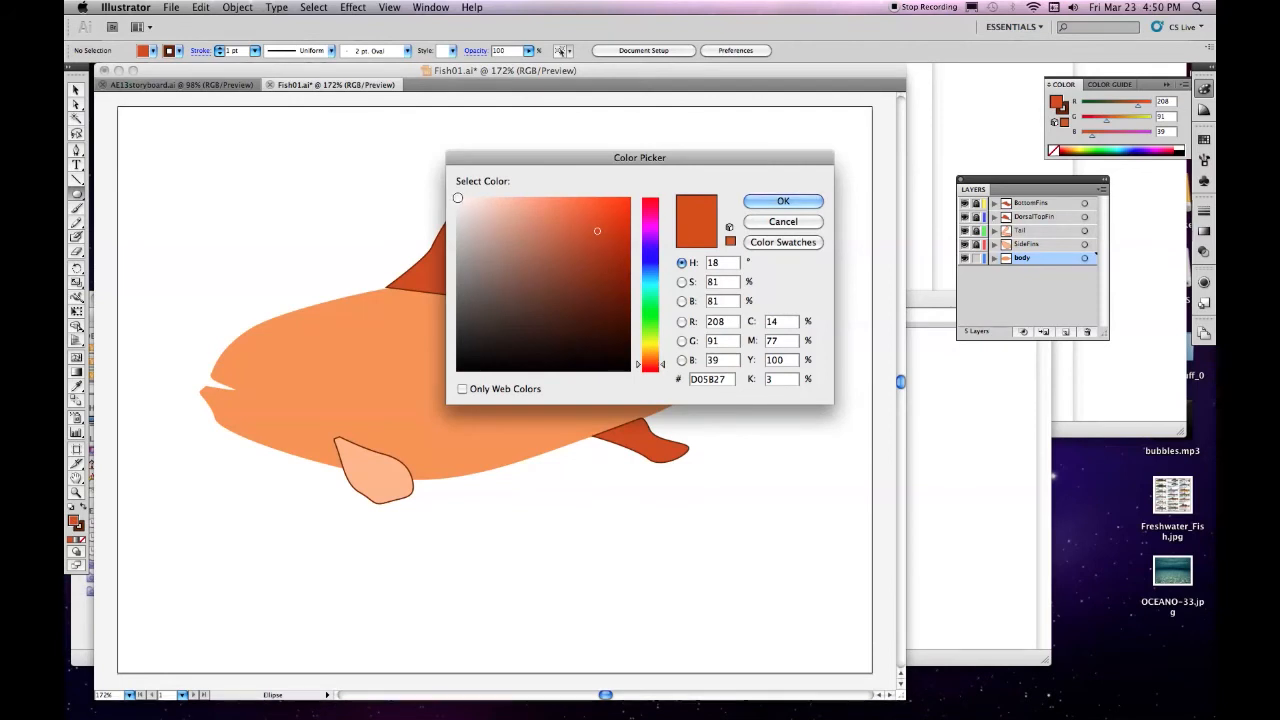
left_click(780, 202)
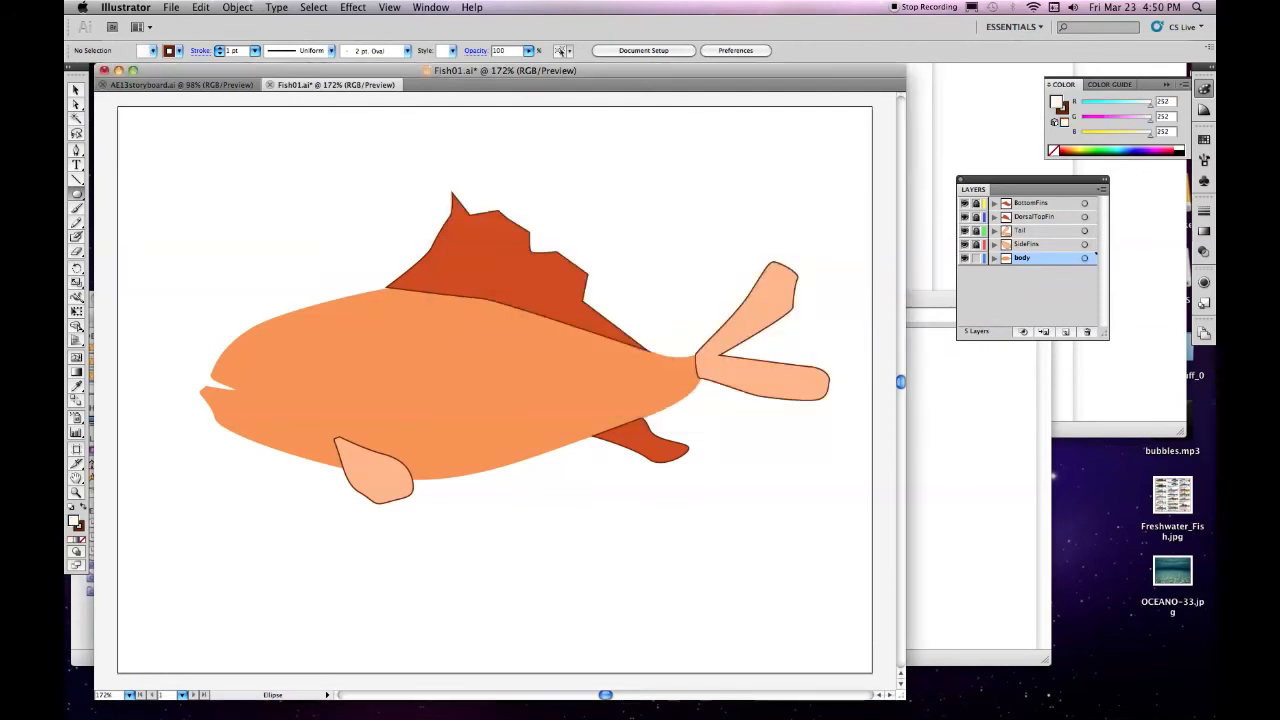
left_click_drag(279, 324, 307, 362)
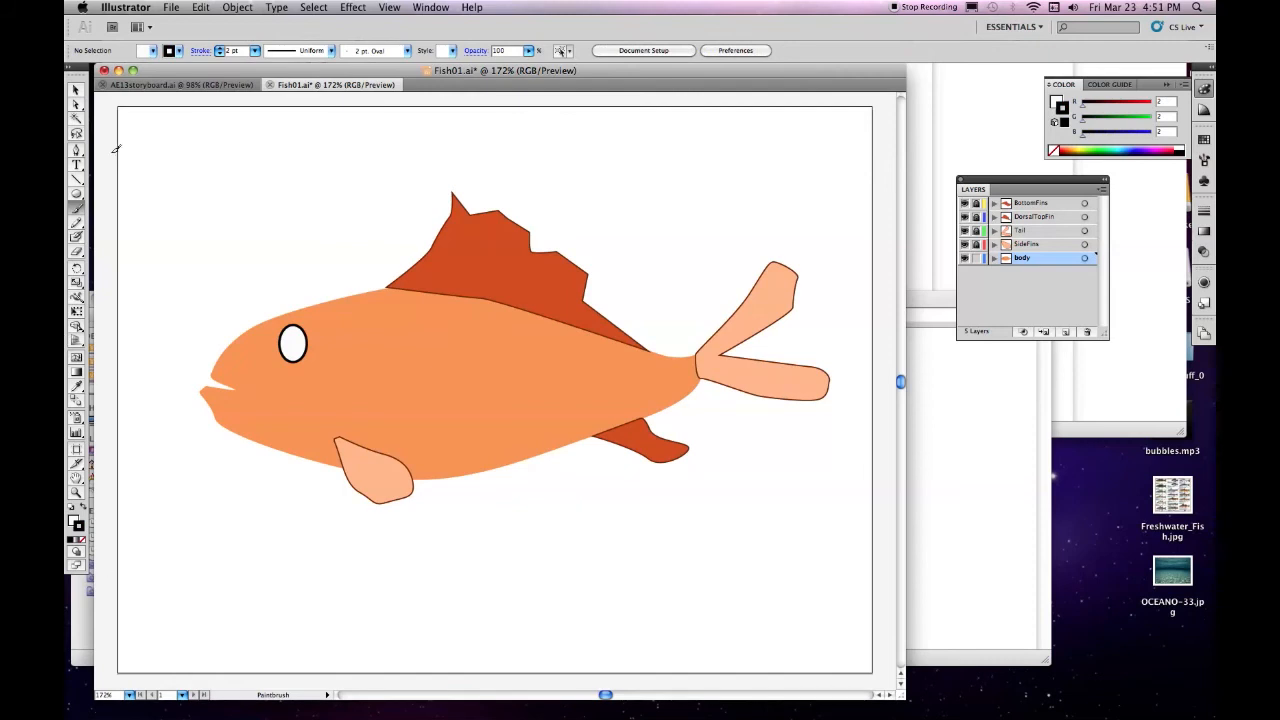
Draw a small black oval pupil about 8 x 13 px inside the eye and shift it toward the upper front of the eye
left_click(77, 196)
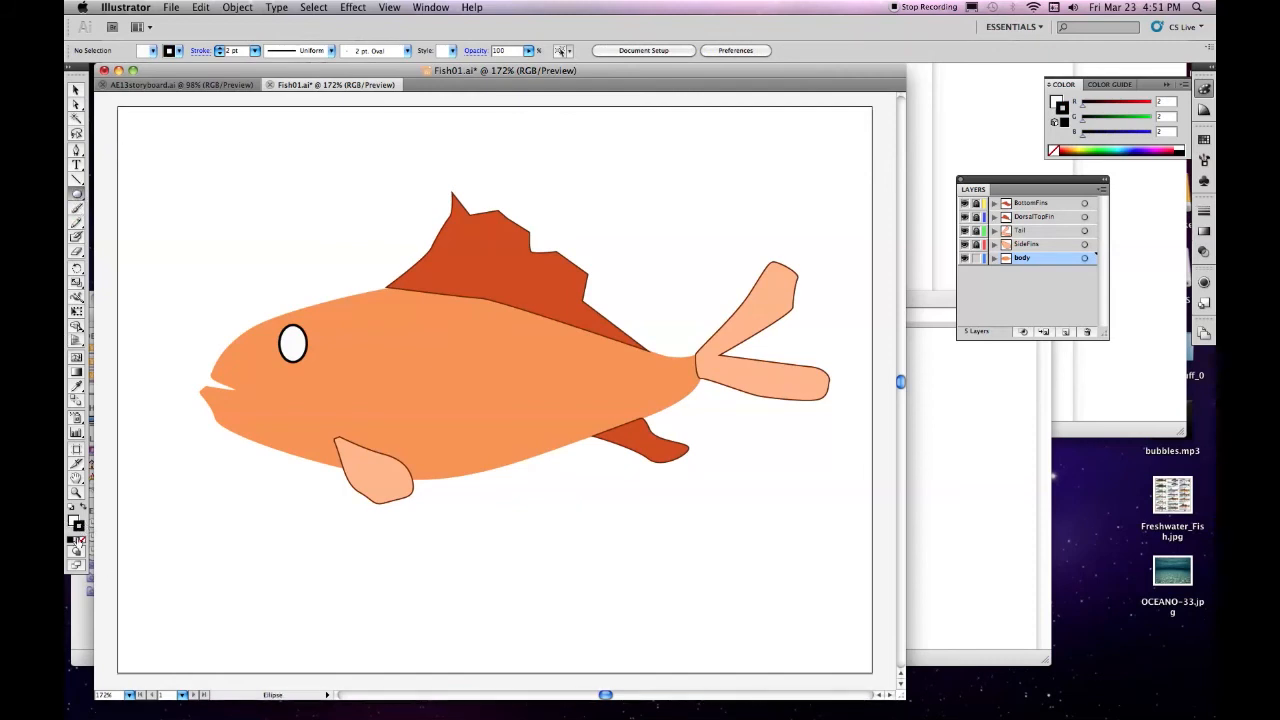
left_click(83, 508)
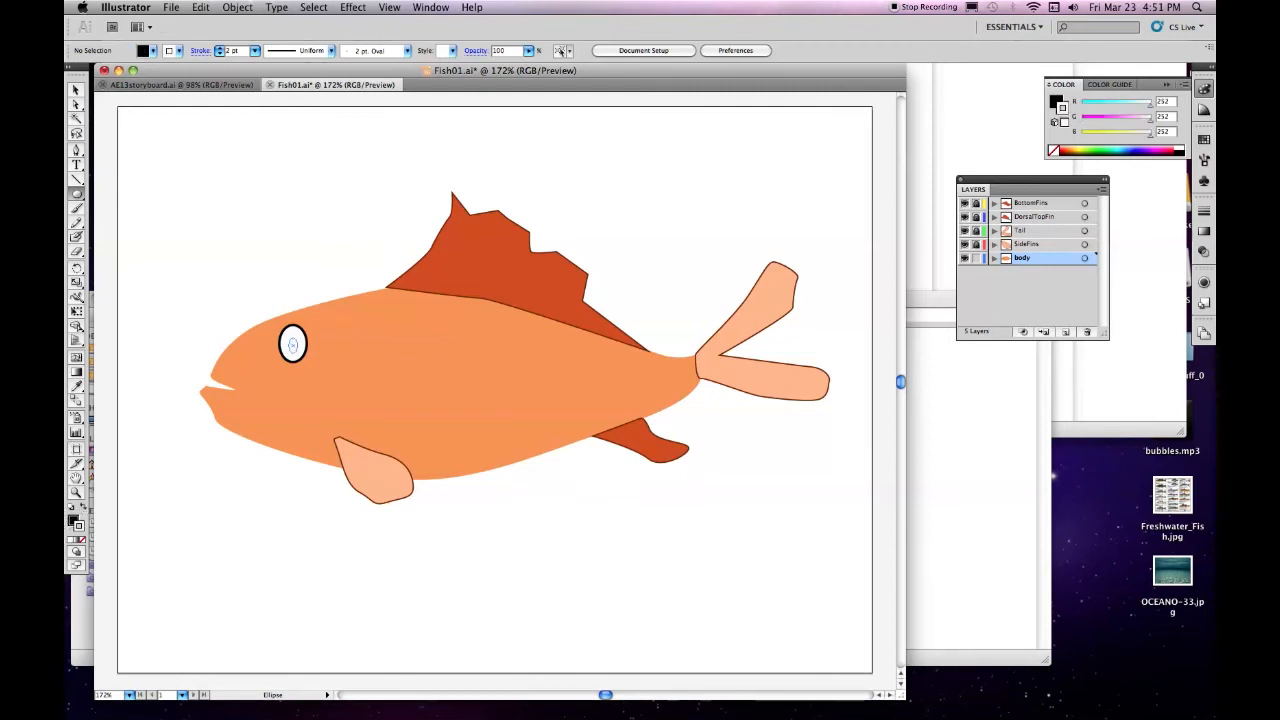
left_click_drag(295, 350, 298, 353)
left_click(77, 90)
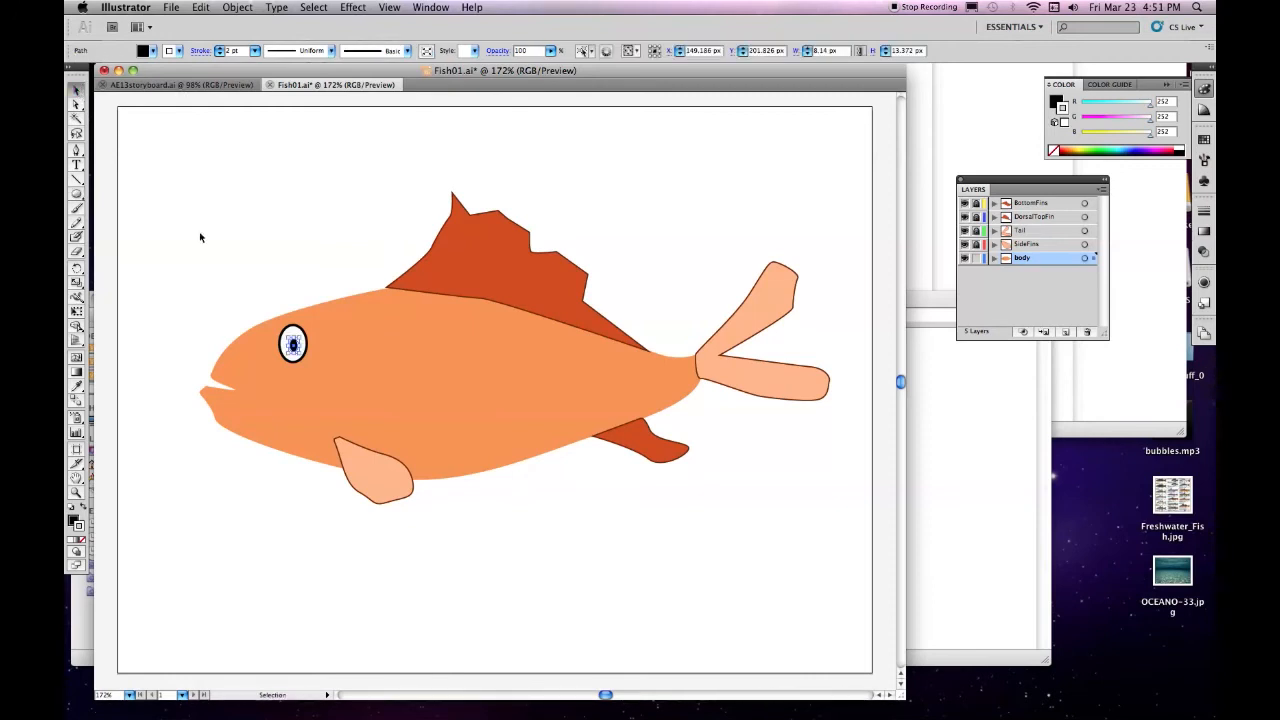
left_click_drag(293, 346, 288, 340)
Deselect the pupil, set the stroke color to black and paint curved gill lines behind the eye and a mouth outline with the Paintbrush
left_click(76, 207)
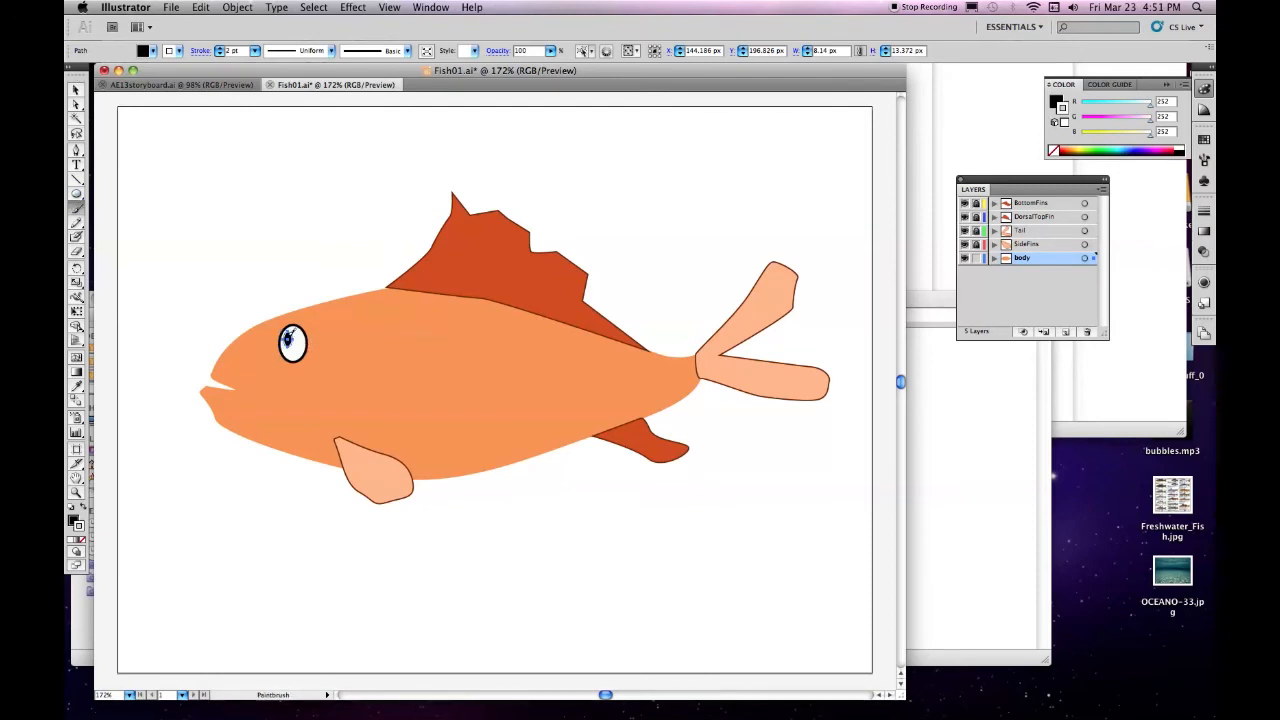
key("super+shift+a")
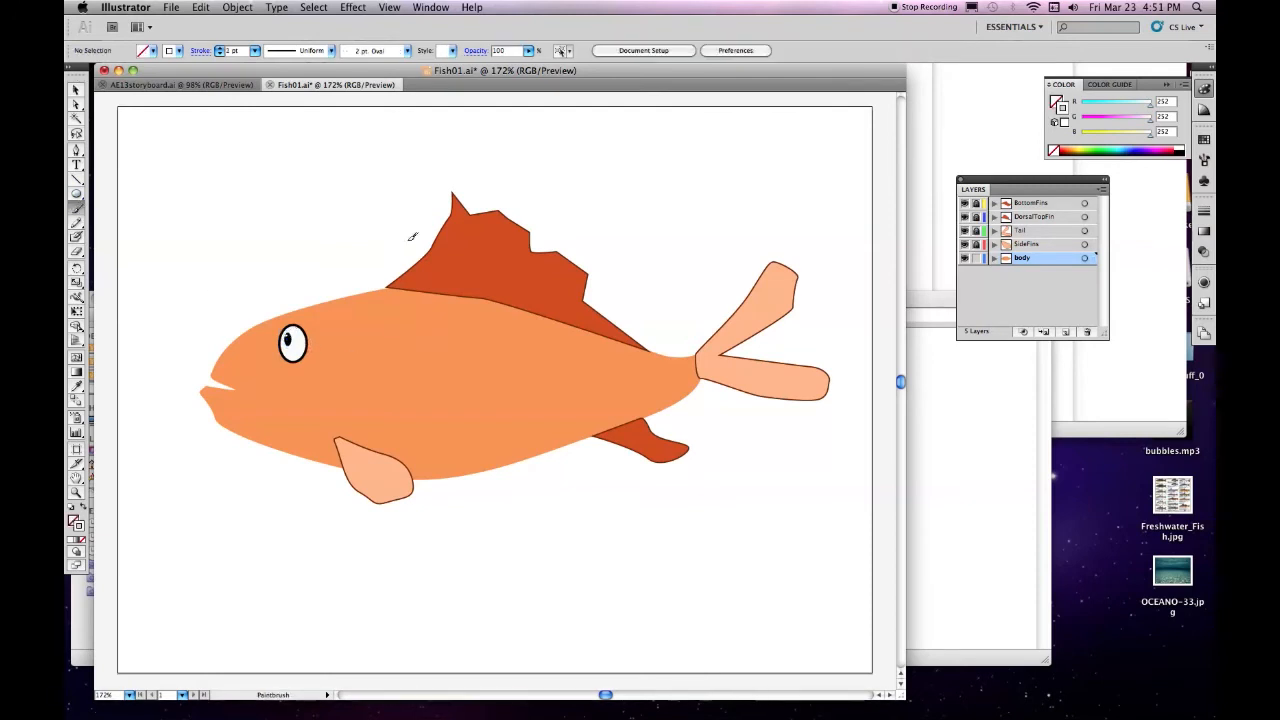
left_click(76, 90)
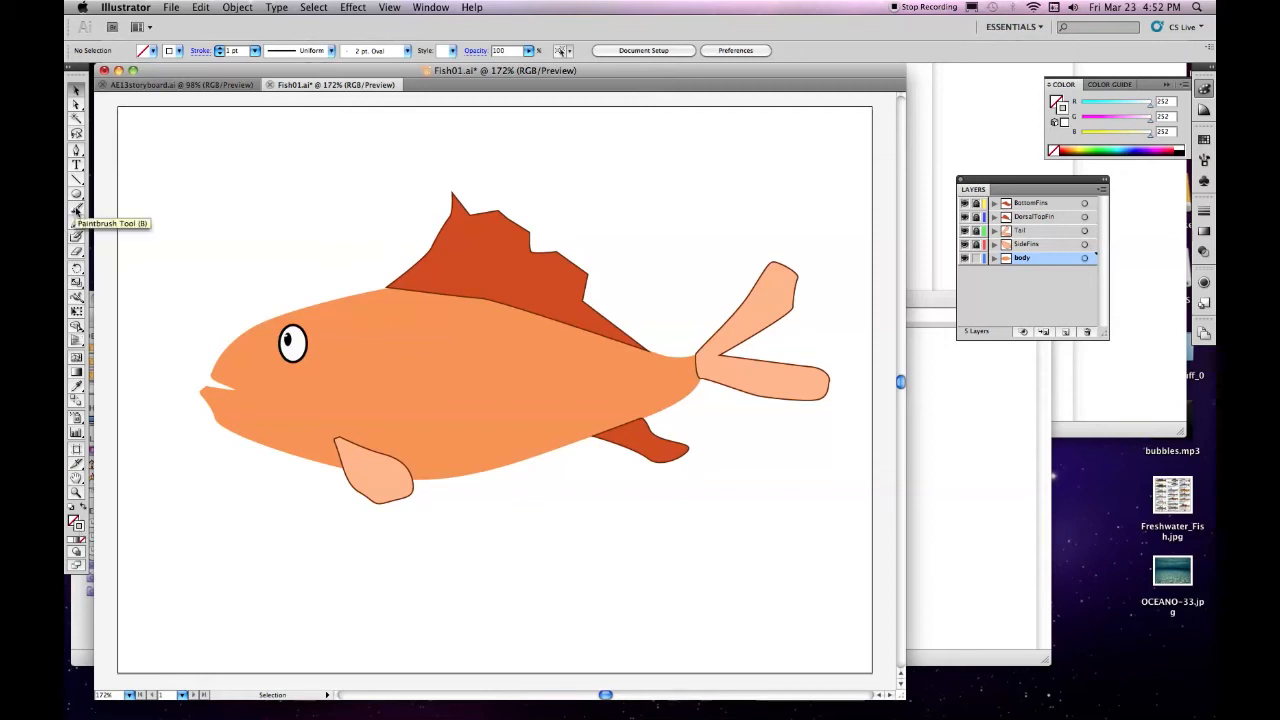
double_click(80, 527)
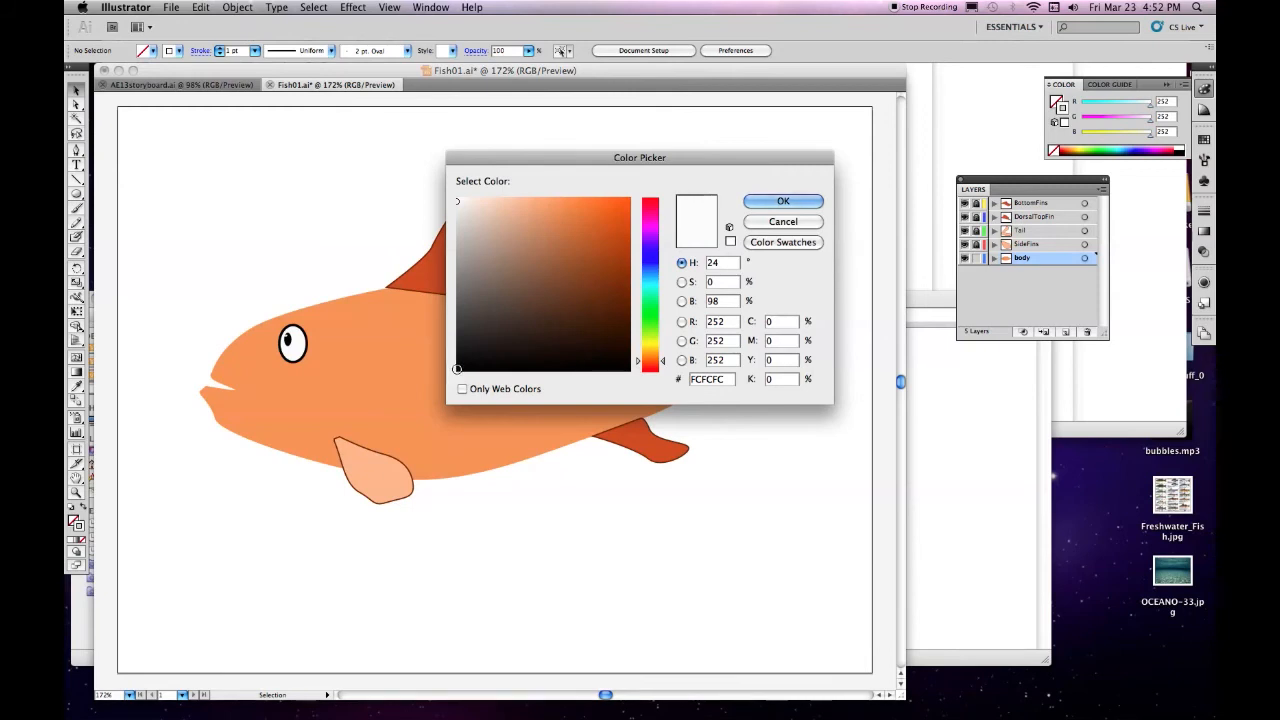
left_click(457, 369)
left_click(799, 203)
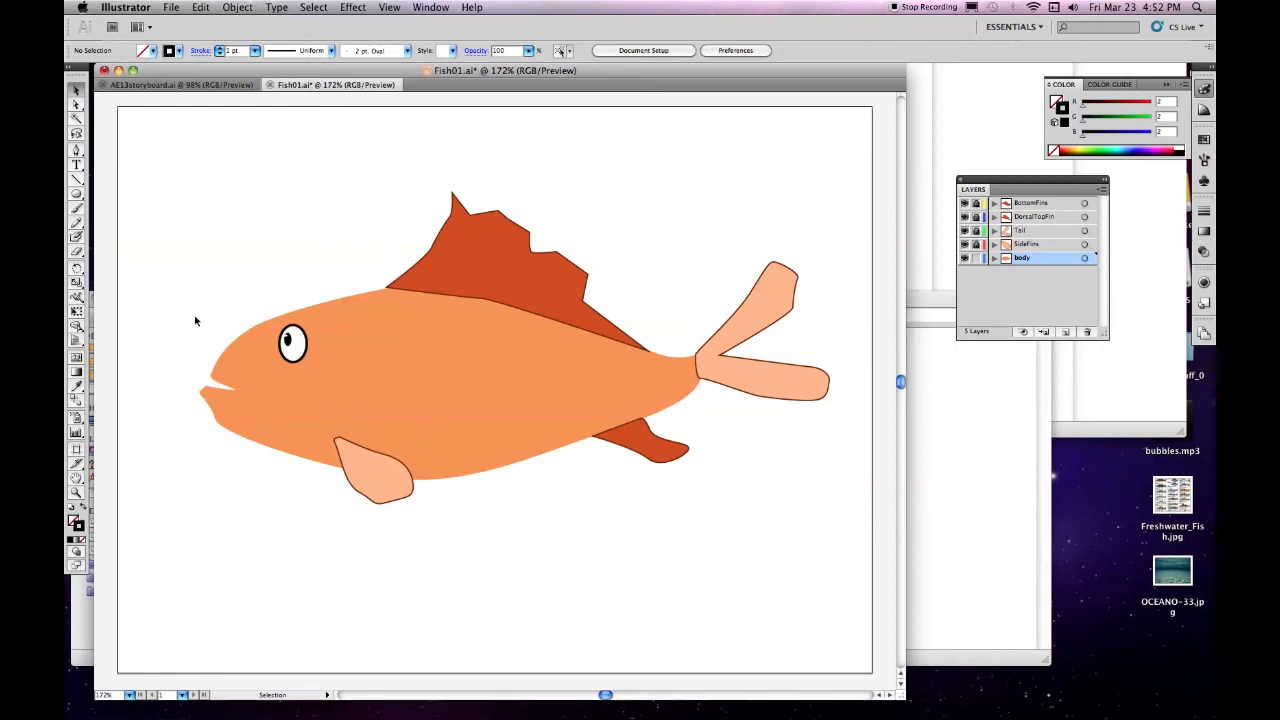
left_click(76, 207)
left_click_drag(302, 405, 357, 352)
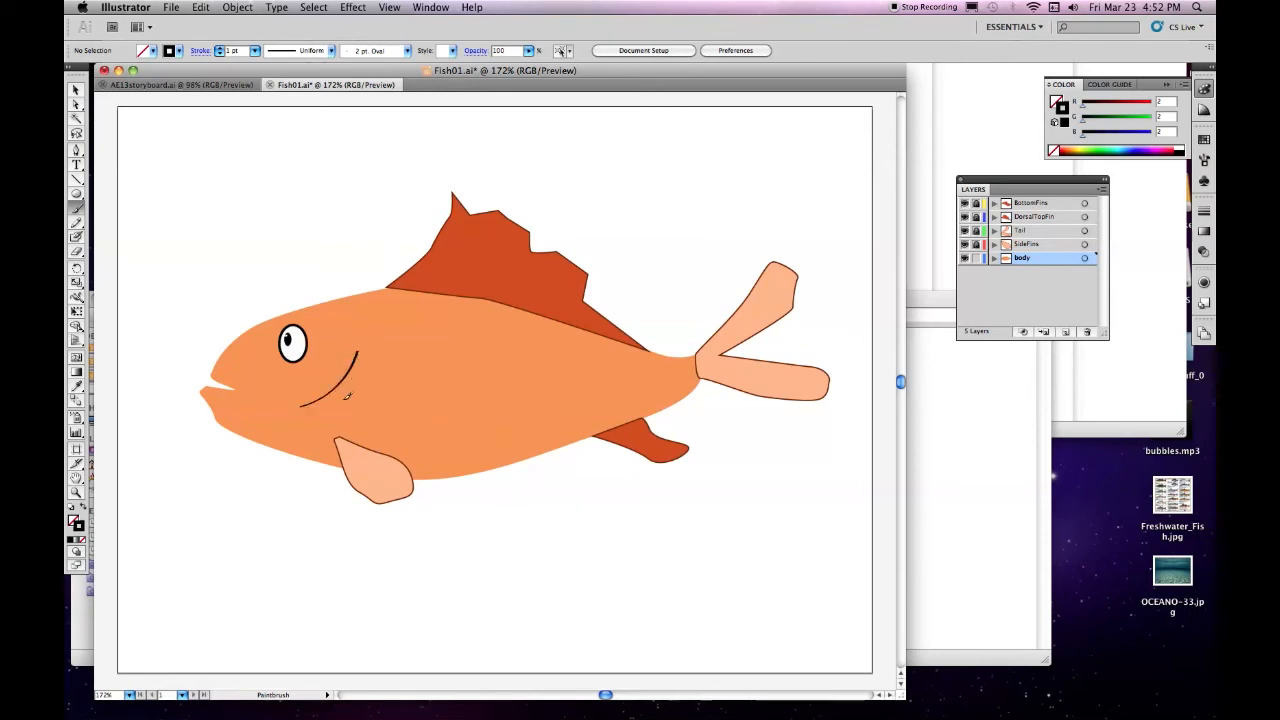
left_click_drag(327, 407, 367, 358)
left_click_drag(332, 412, 364, 368)
left_click_drag(208, 384, 206, 387)
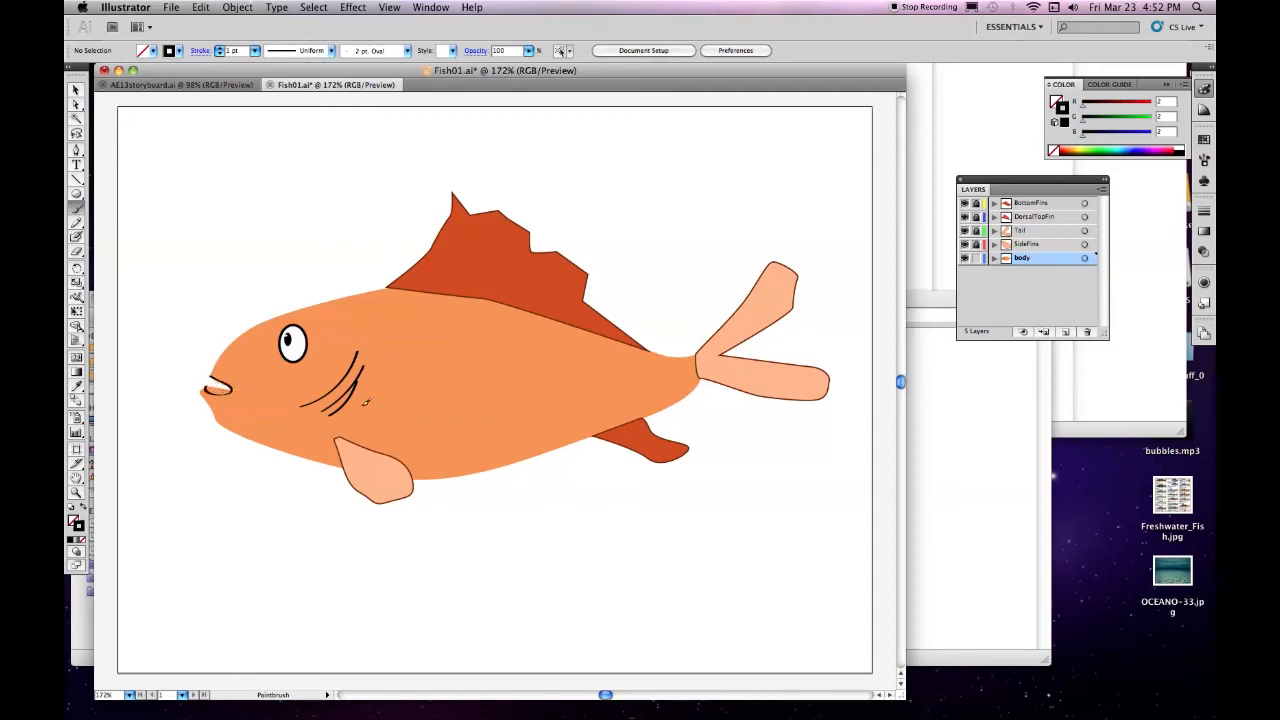
Lock the body layer, unlock SideFins and paint black ray lines across the side fin on that layer
left_click(976, 258)
left_click(976, 244)
left_click(1027, 244)
mouse_move(340, 443)
left_mouse_down()
mouse_move(380, 513)
mouse_move(414, 484)
left_mouse_up()
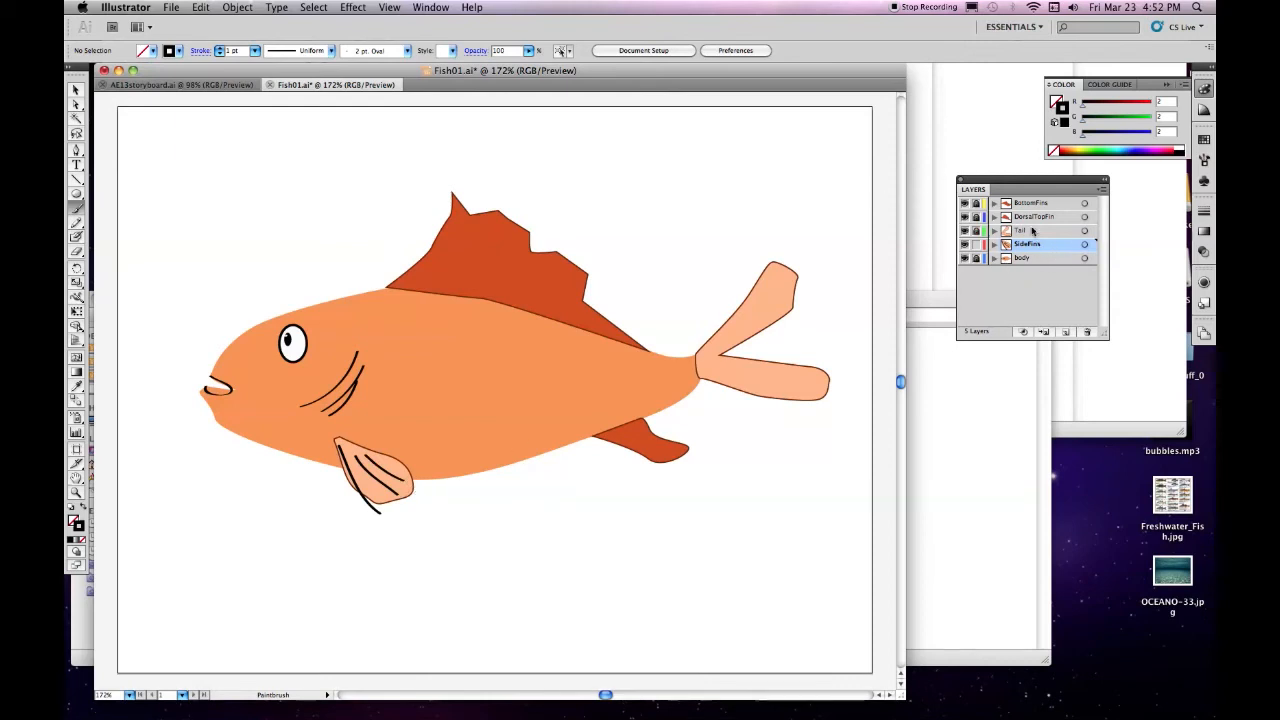
Unlock the Tail layer, make it active and paint two black ray lines along each tail lobe
left_click(1037, 231)
left_click(977, 231)
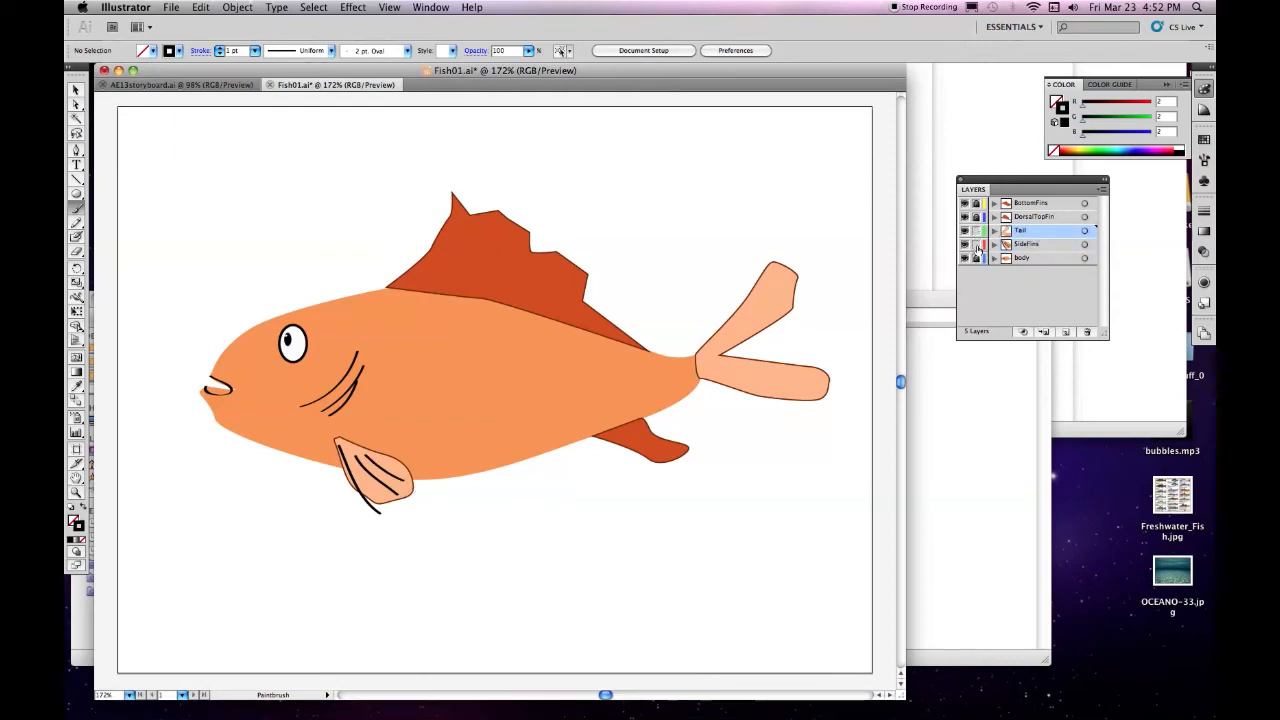
left_click_drag(700, 356, 778, 263)
left_click_drag(710, 352, 799, 279)
left_click_drag(712, 362, 816, 382)
left_click_drag(726, 372, 816, 389)
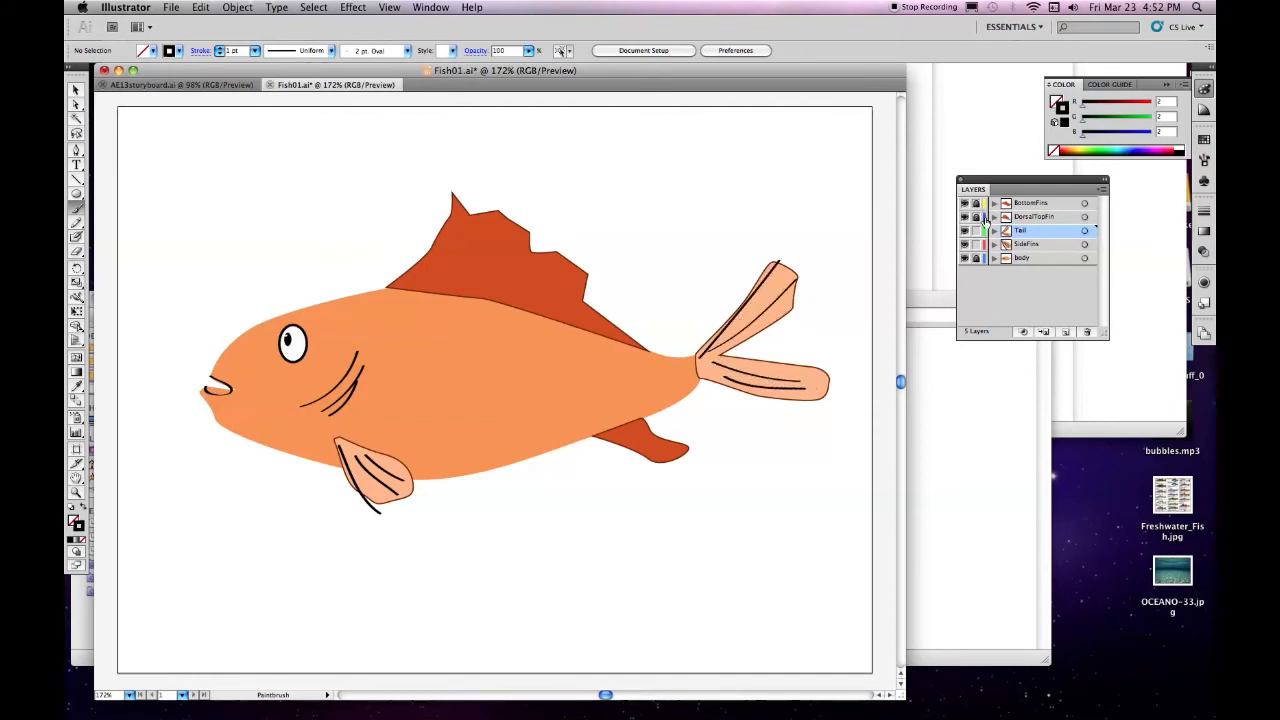
Lock the Tail and SideFins layers, unlock DorsalTopFin and paint slanted black ray lines across the dorsal fin
left_click(1048, 217)
left_click(976, 231)
left_click(976, 244)
left_click(976, 217)
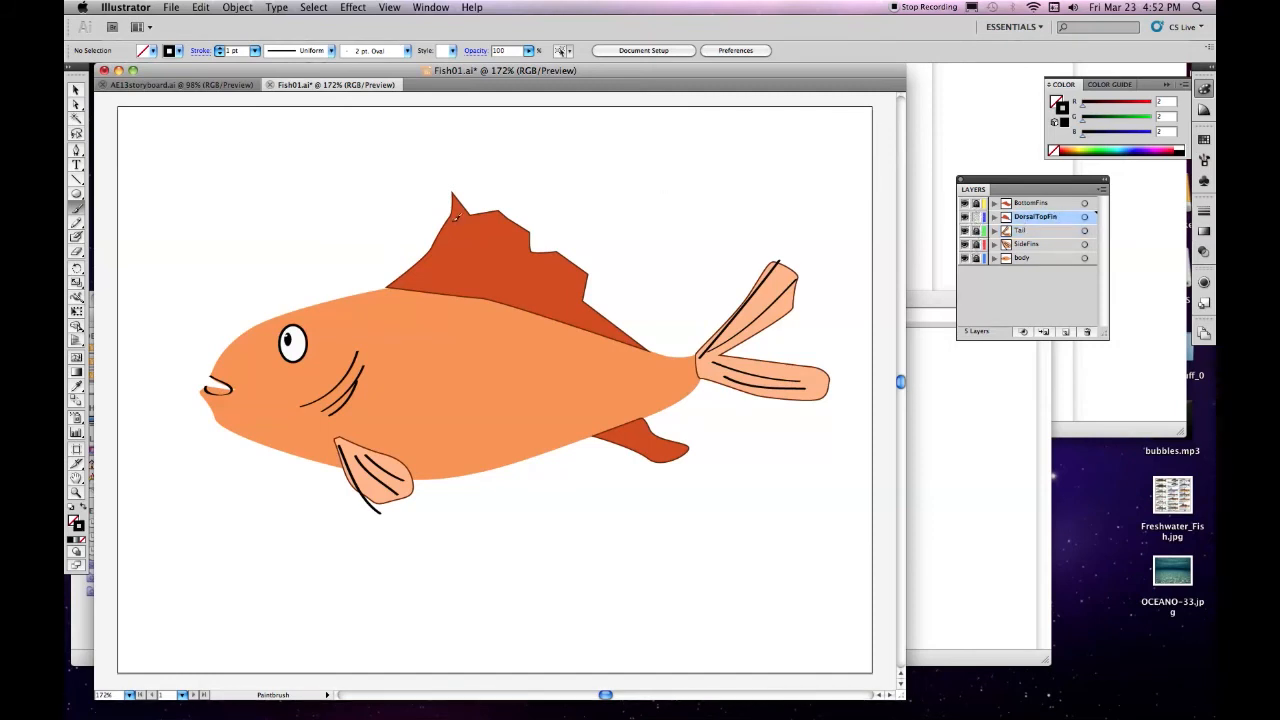
left_click_drag(400, 289, 488, 207)
left_click_drag(437, 289, 490, 242)
mouse_move(455, 297)
left_mouse_down()
mouse_move(529, 258)
mouse_move(501, 298)
mouse_move(558, 297)
left_mouse_up()
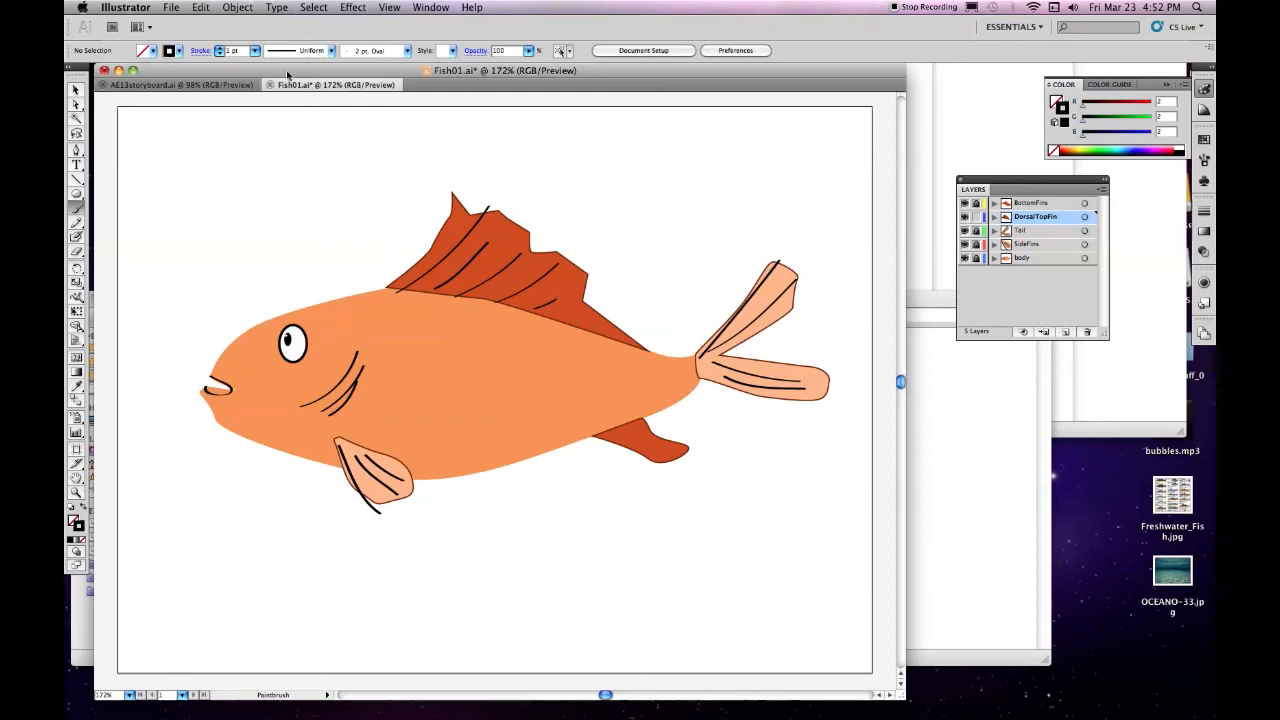
left_click(77, 89)
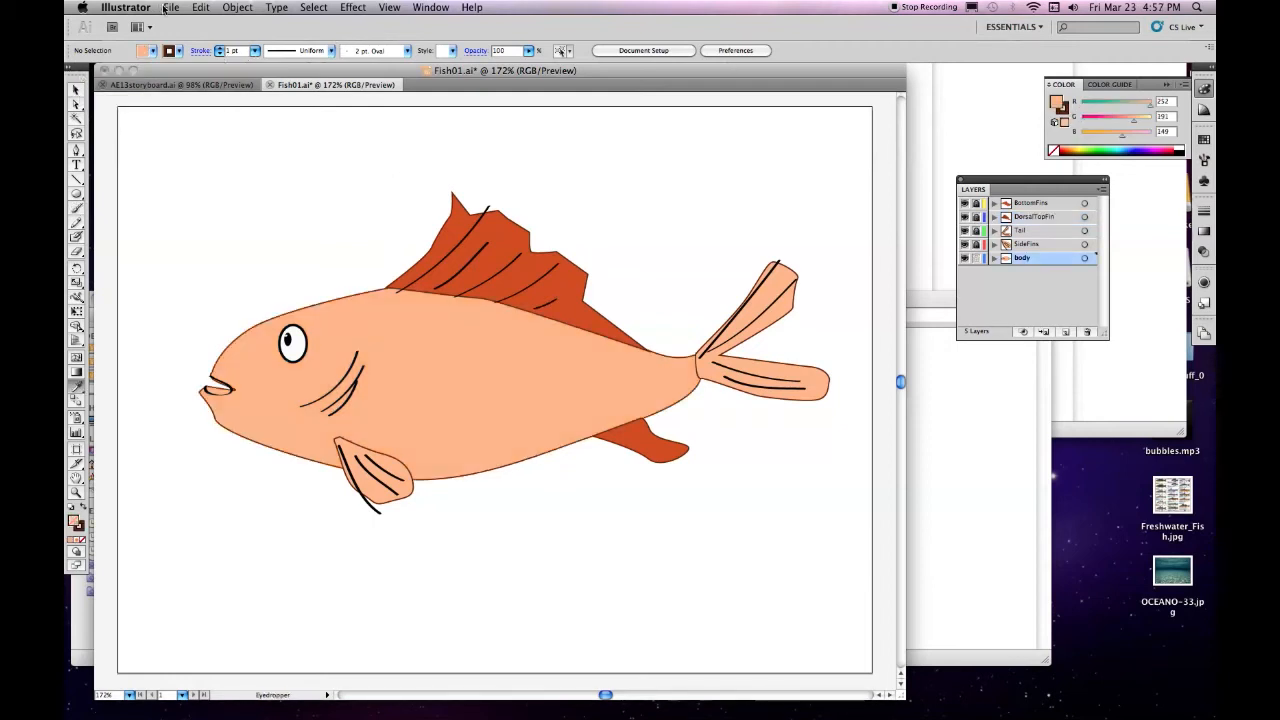
Save the drawing as Fish01.ai in Adobe Illustrator format in the AETutoprialsVDK folder, replacing the existing file, and quit Illustrator
left_click(170, 8)
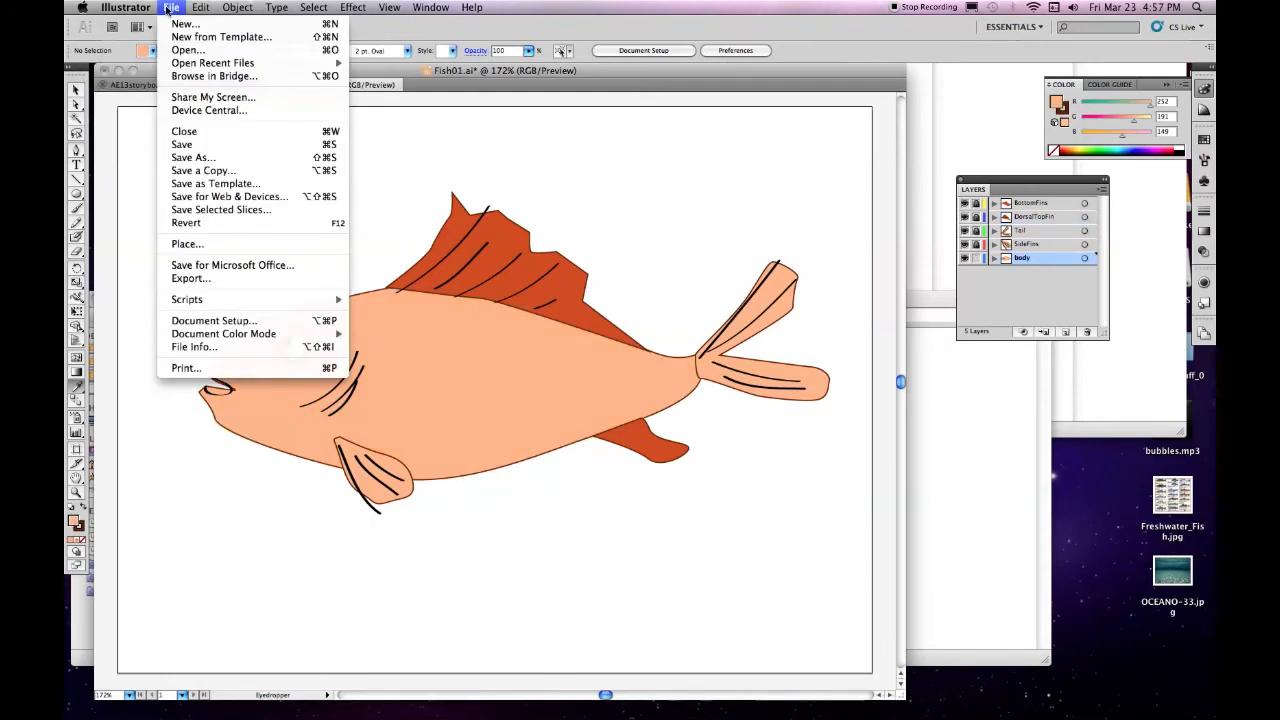
left_click(186, 158)
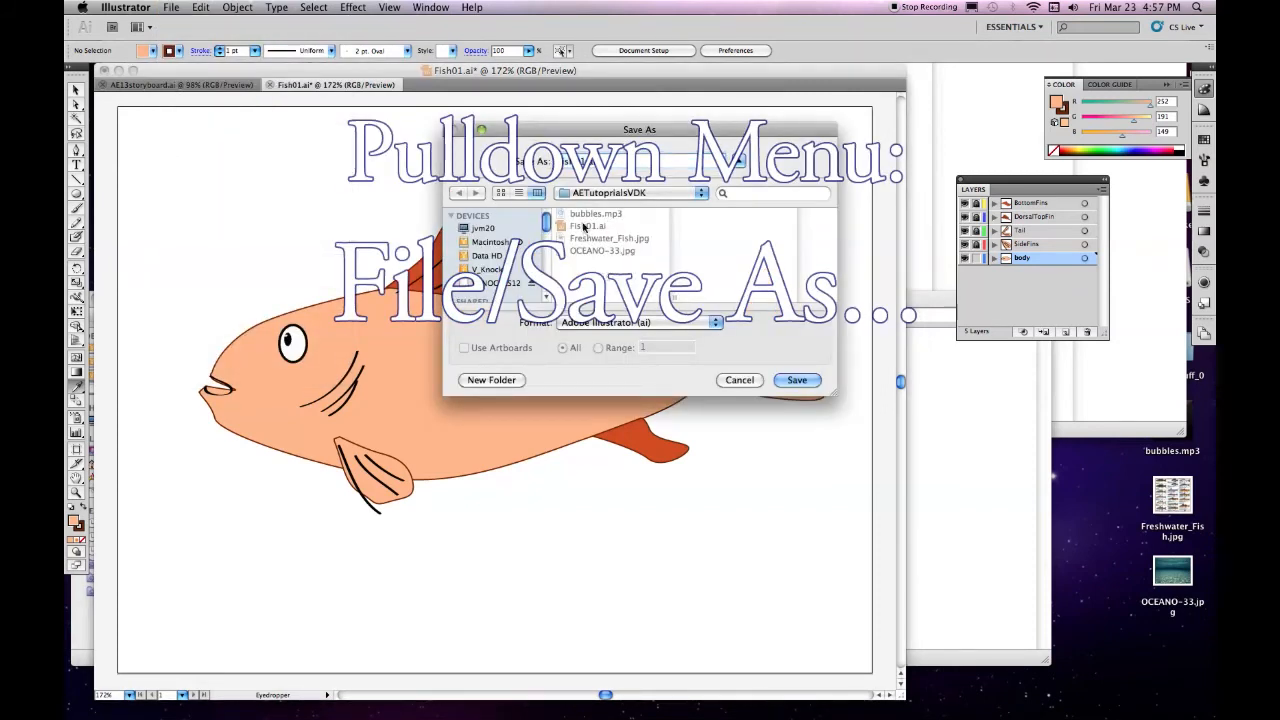
left_click(805, 385)
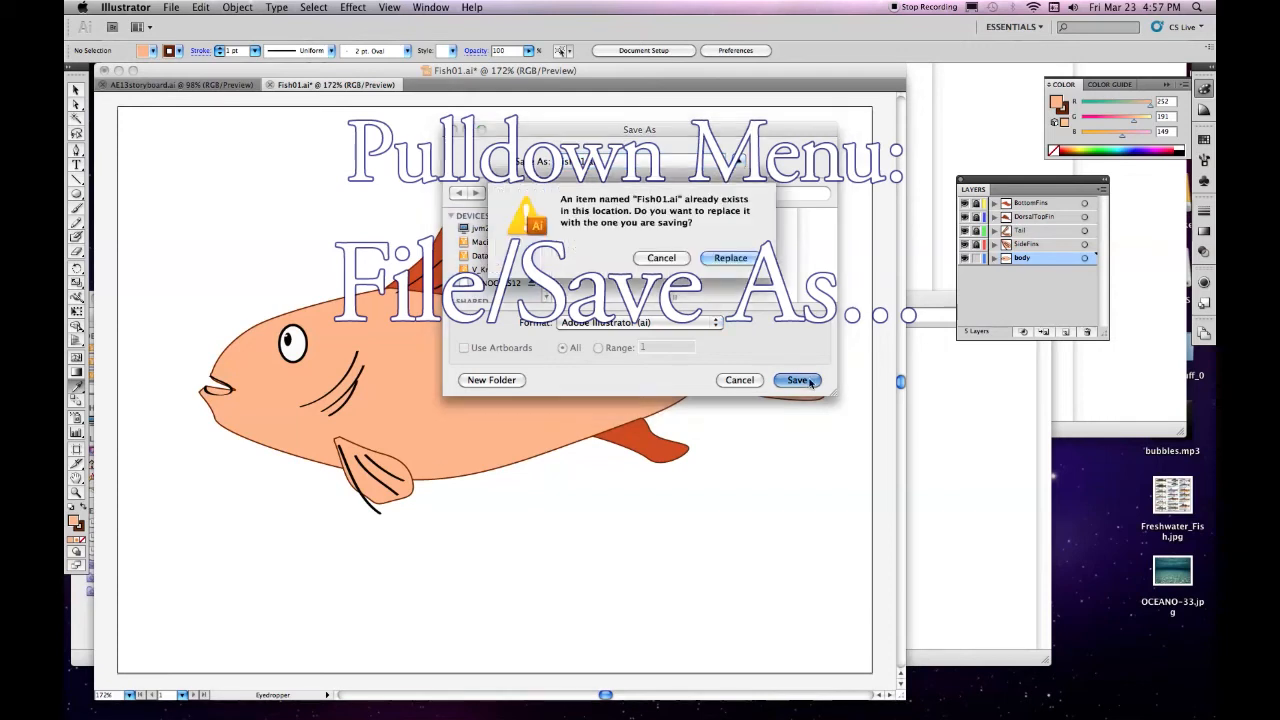
left_click(740, 262)
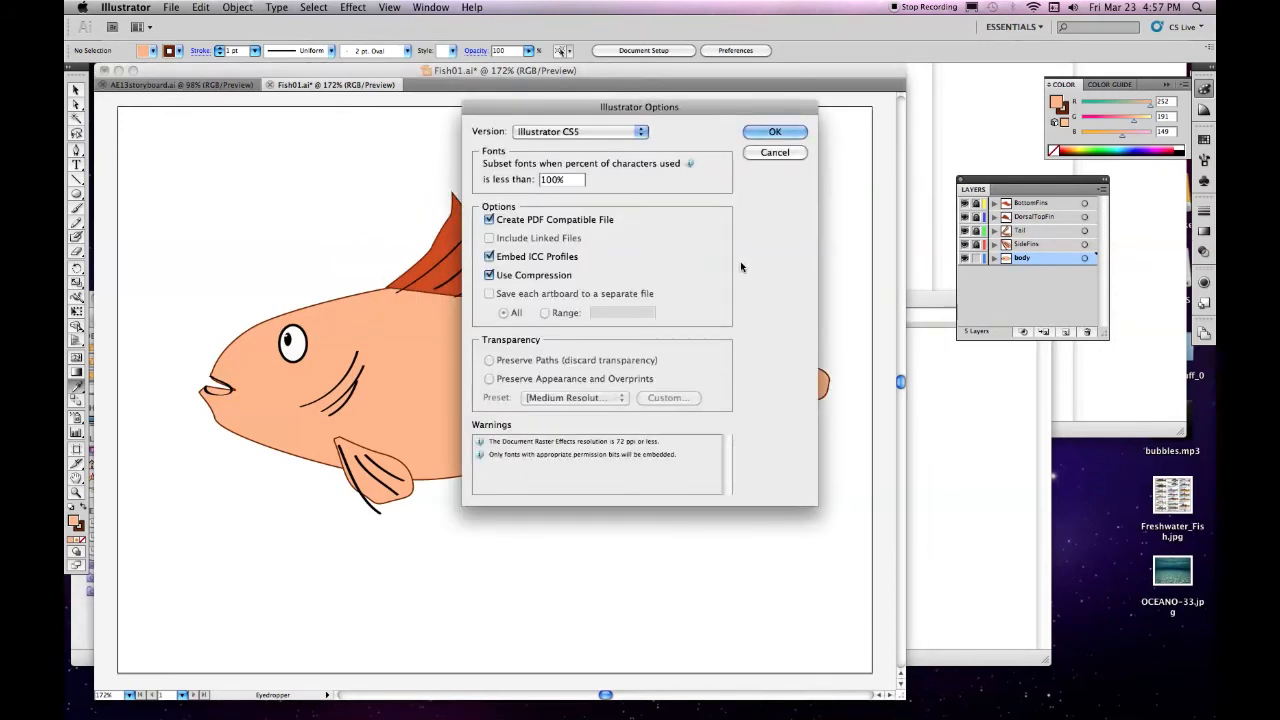
left_click(772, 133)
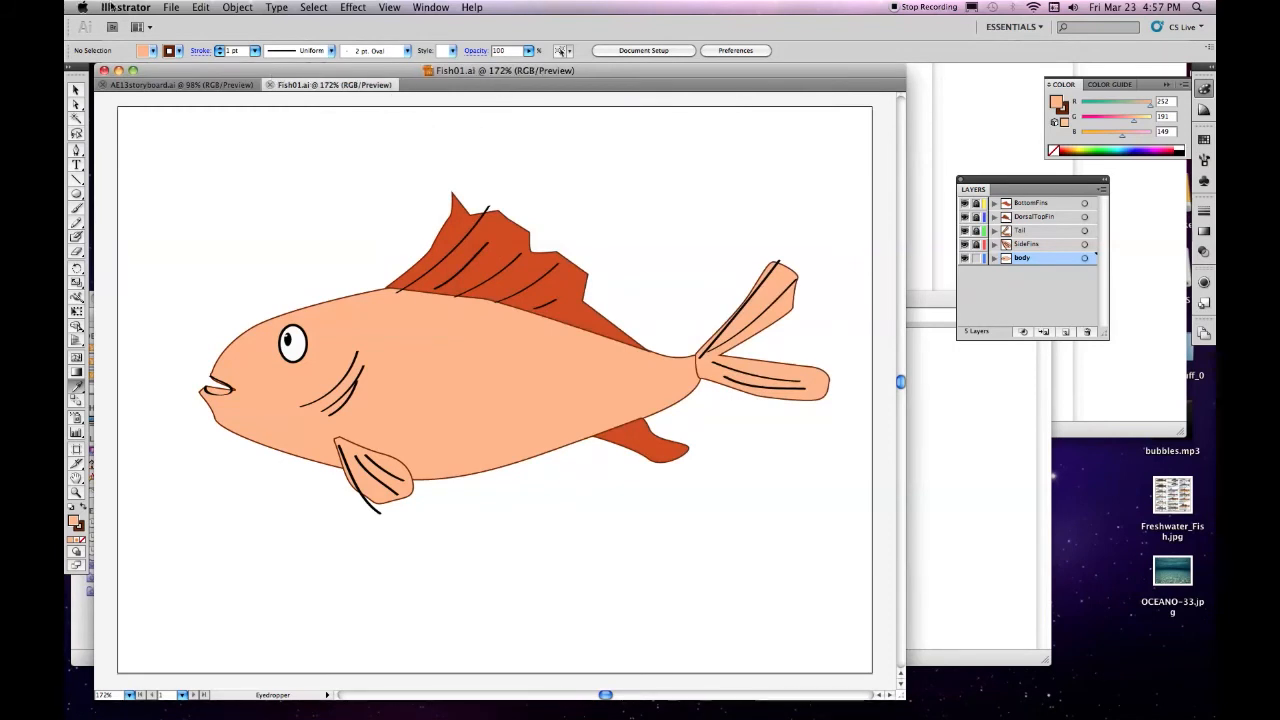
left_click(123, 8)
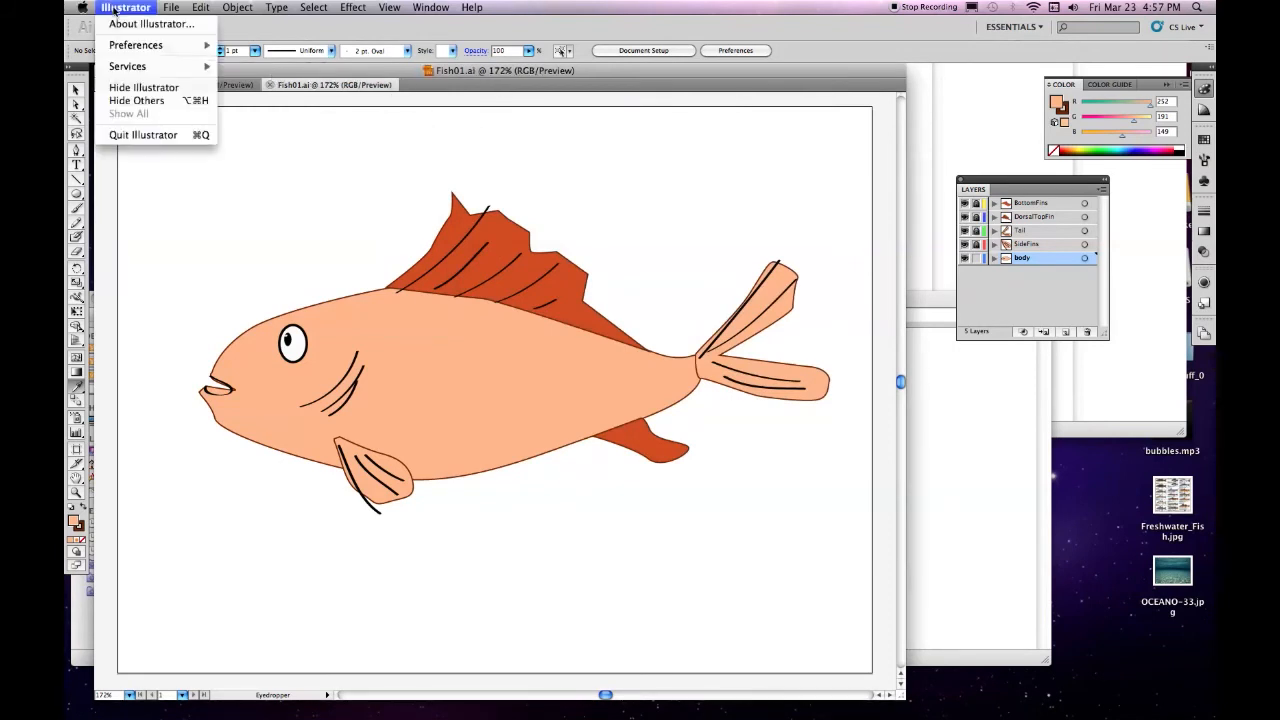
left_click(152, 135)
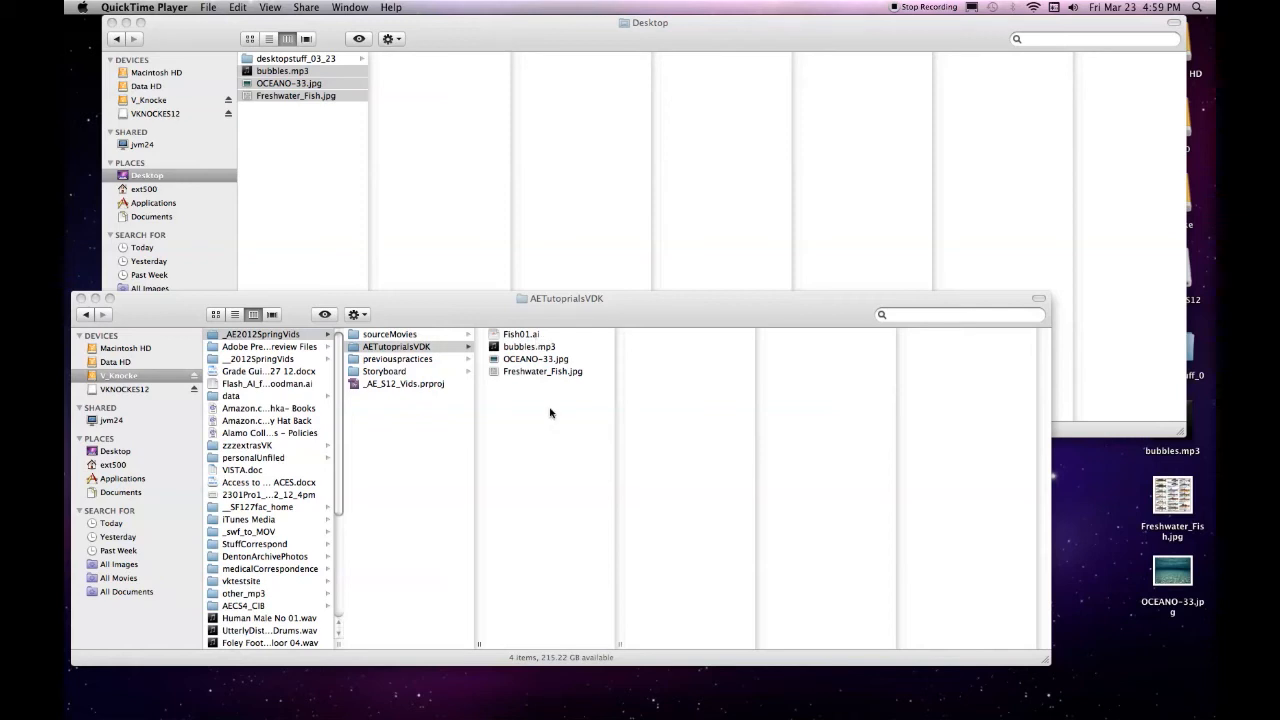
Launch Adobe Photoshop CS5.1 and open OCEANO-33.jpg and Freshwater_Fish.jpg from the AETutoprialsVDK folder in it
mouse_move(532, 706)
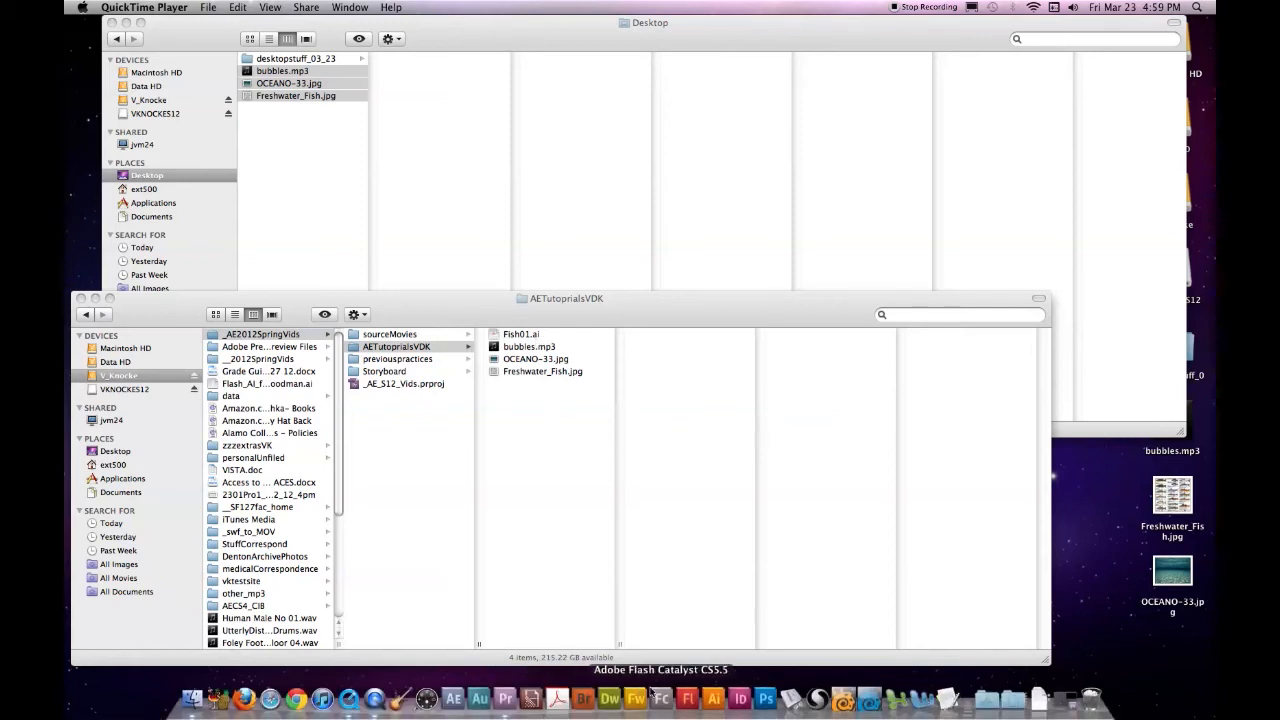
left_click(769, 704)
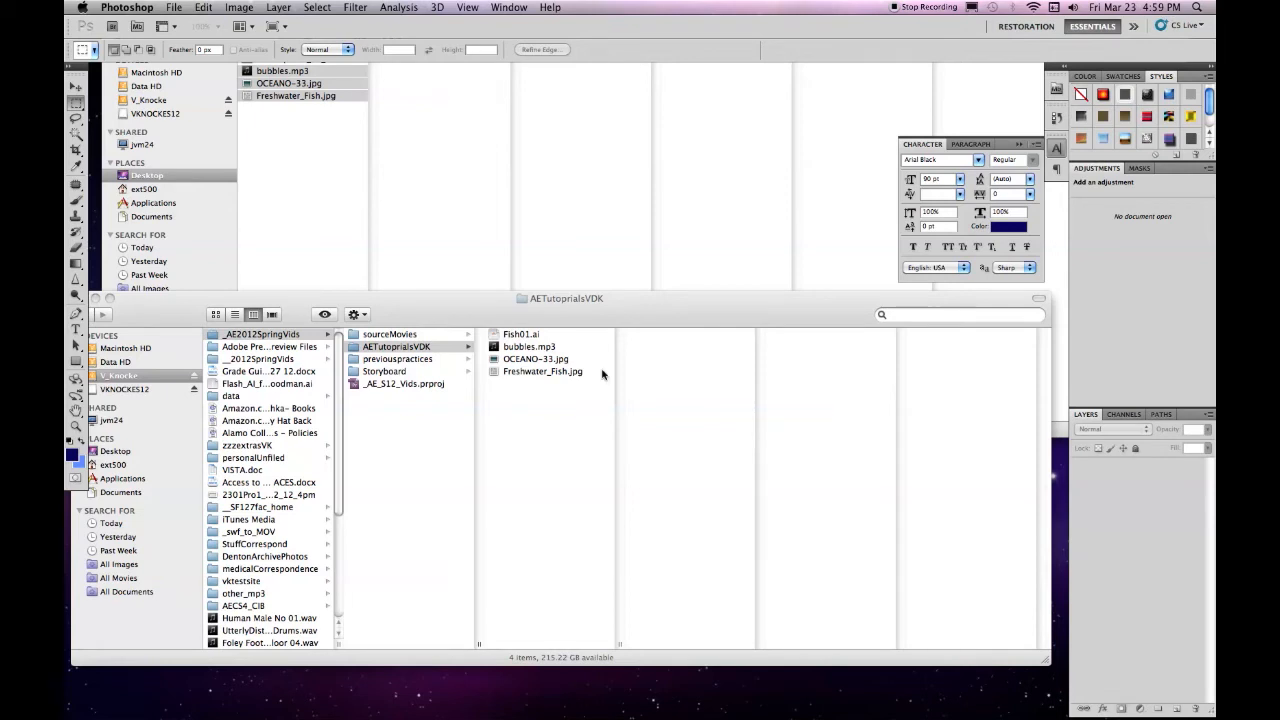
left_click(534, 394)
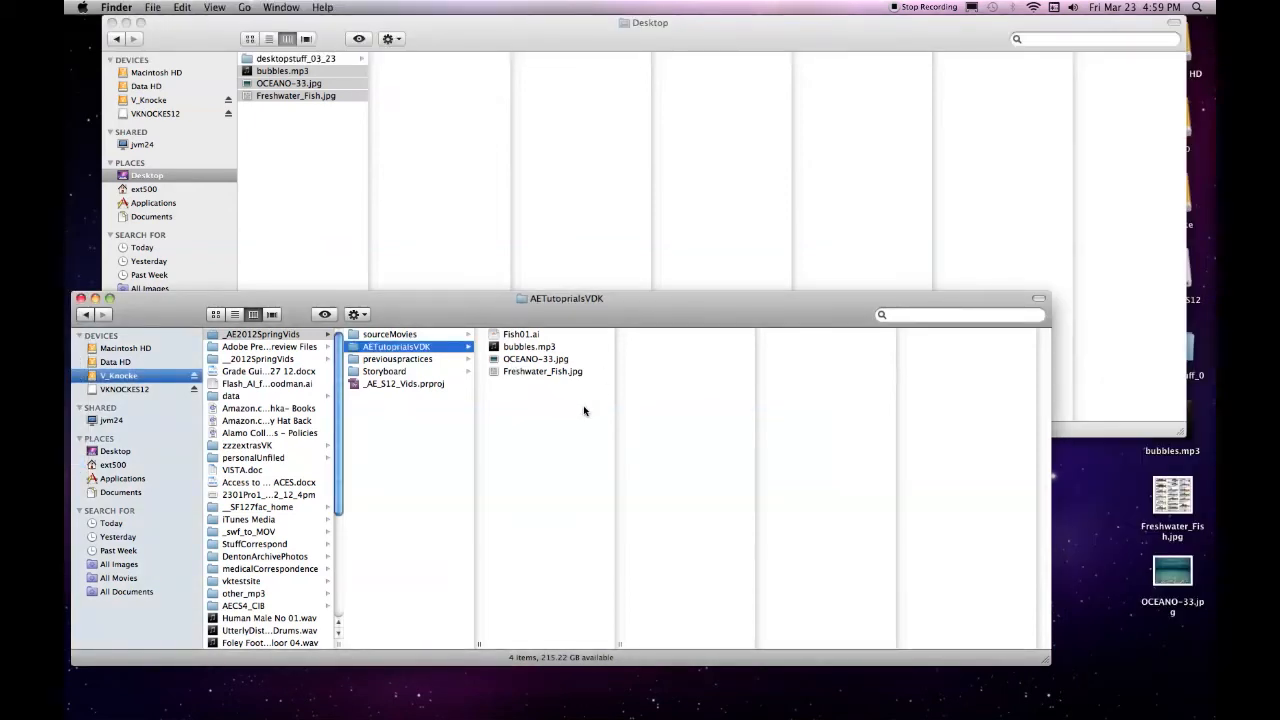
left_click_drag(589, 421, 515, 368)
right_click(515, 368)
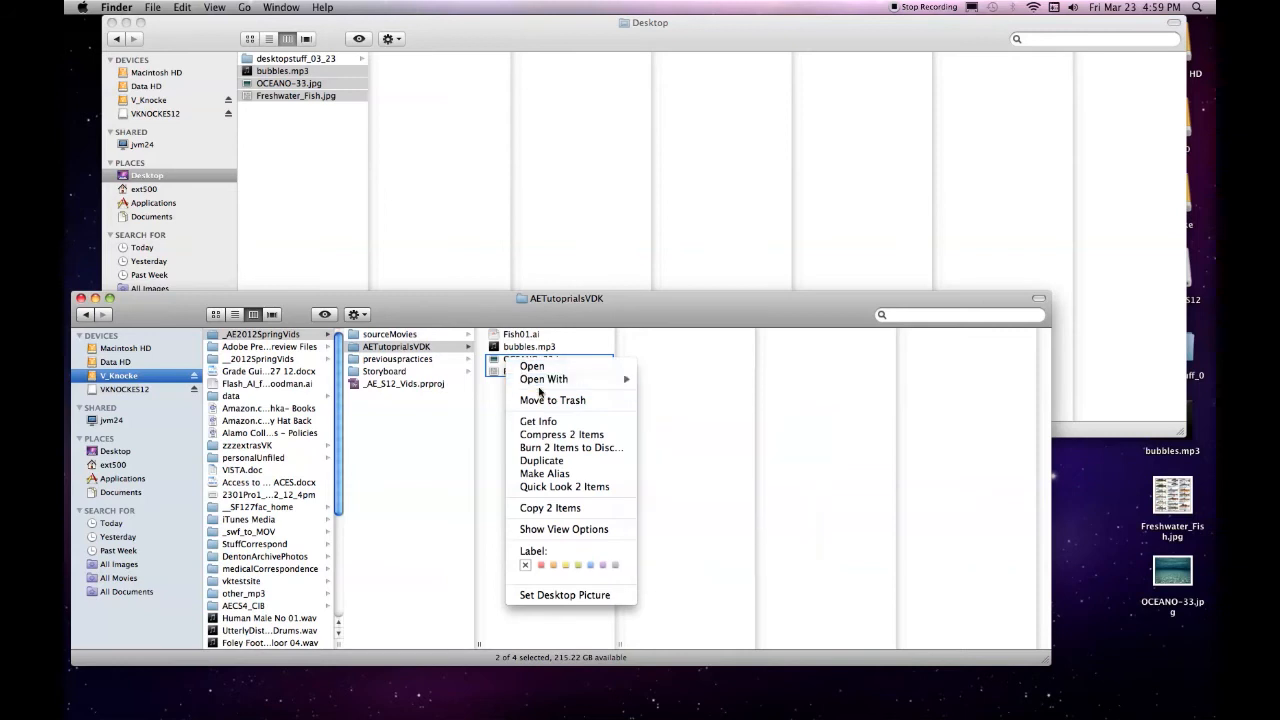
mouse_move(547, 382)
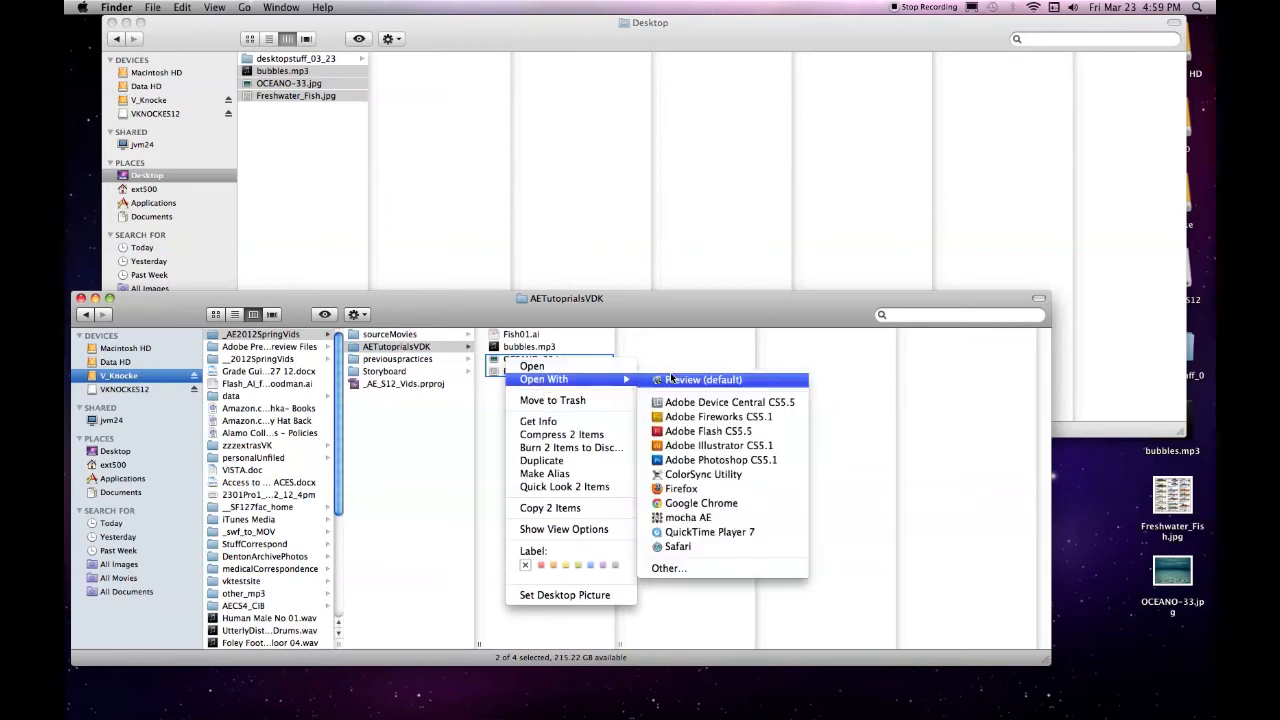
left_click(759, 461)
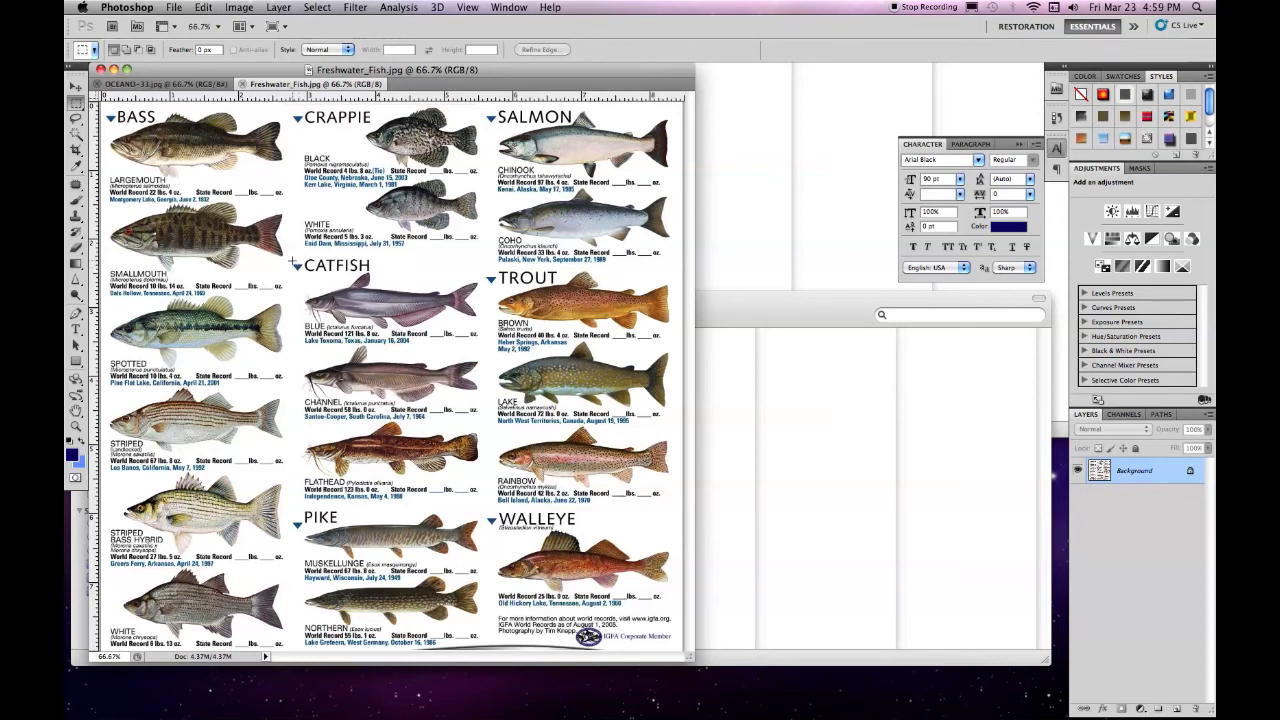
Copy the blue catfish entry from Freshwater_Fish.jpg and create a new transparent 413 x 198 pixel document named Fish02
left_click_drag(335, 290, 487, 346)
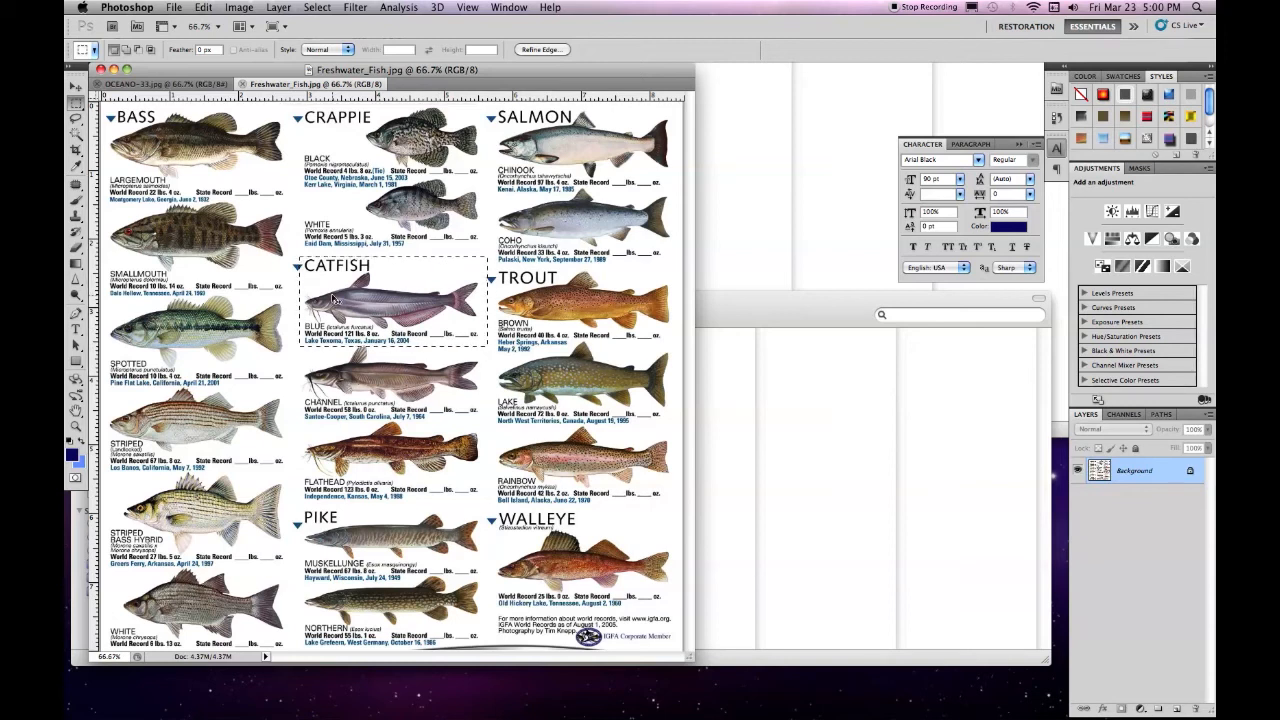
left_click(172, 8)
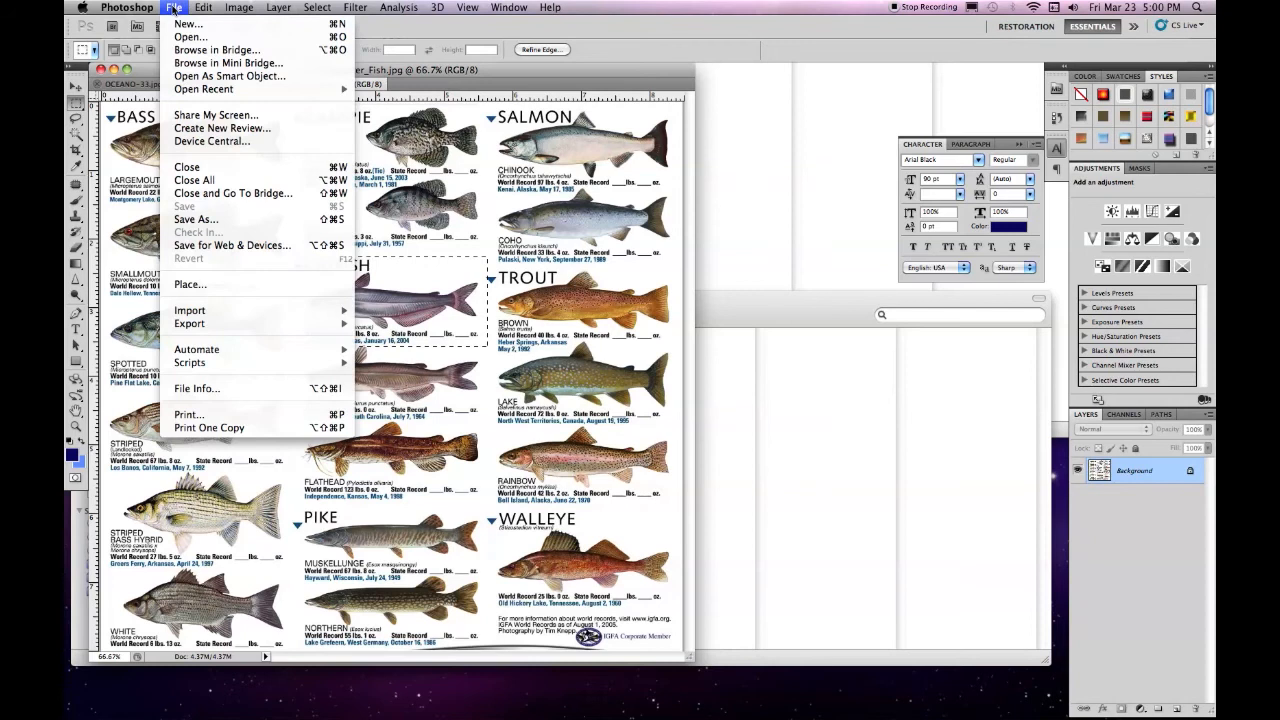
left_click(186, 24)
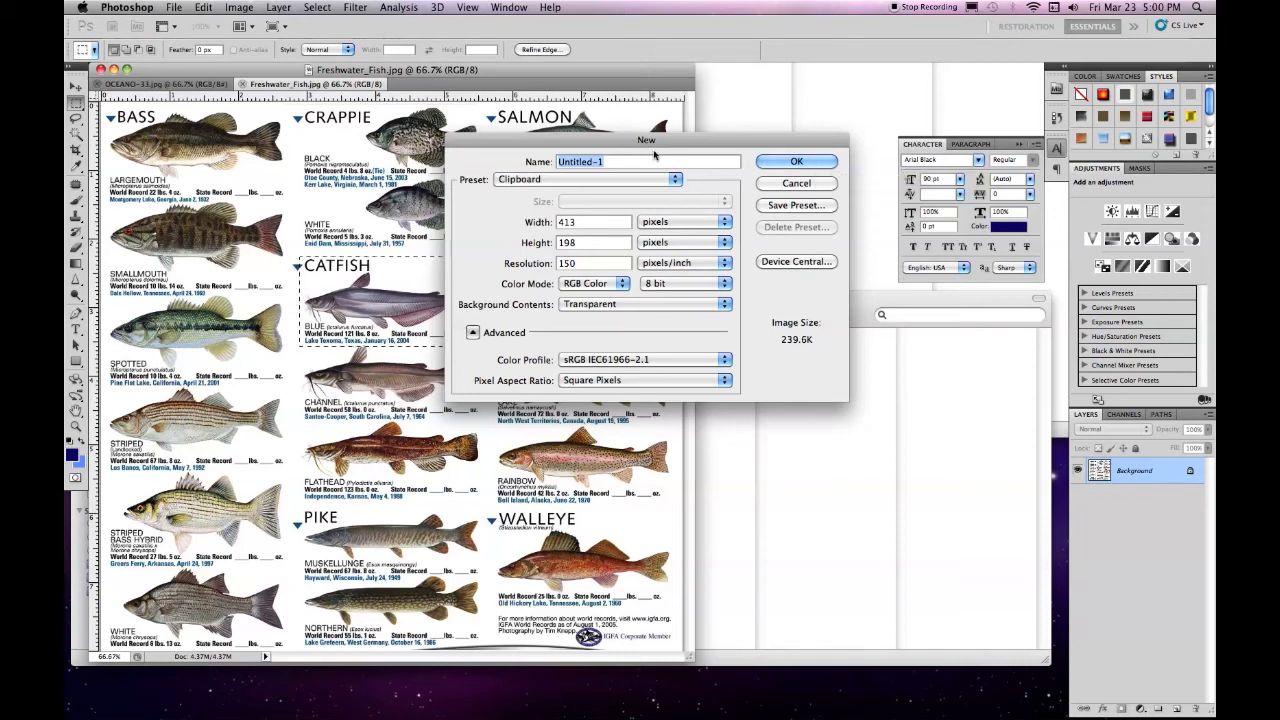
type("Fish02")
left_click(792, 164)
Paste the copied catfish into Fish02 and flip the canvas horizontally
left_click(203, 7)
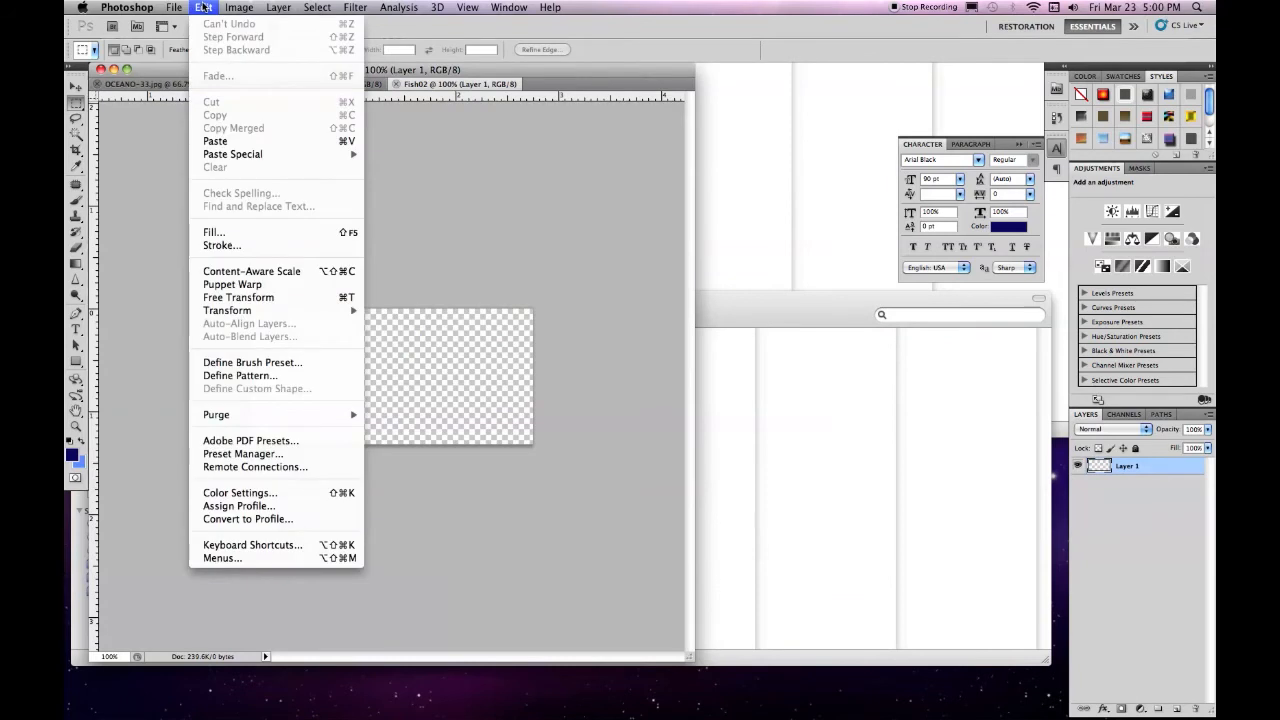
left_click(231, 141)
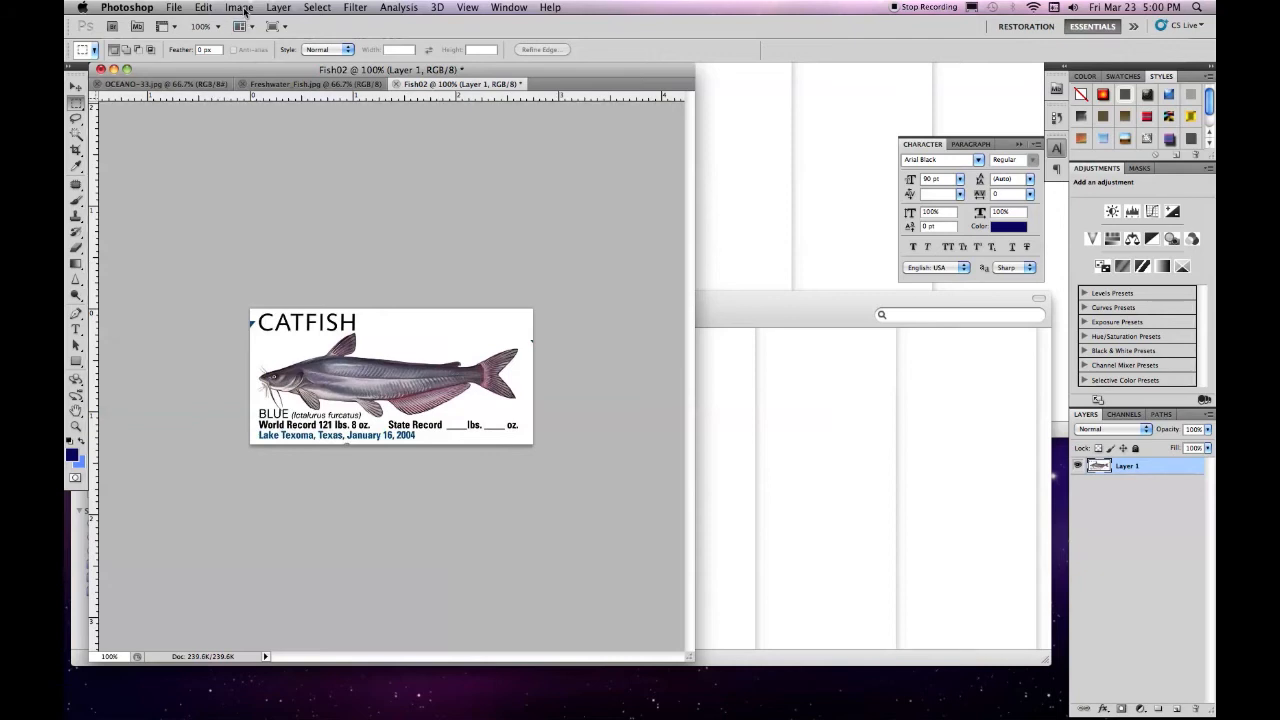
left_click(242, 8)
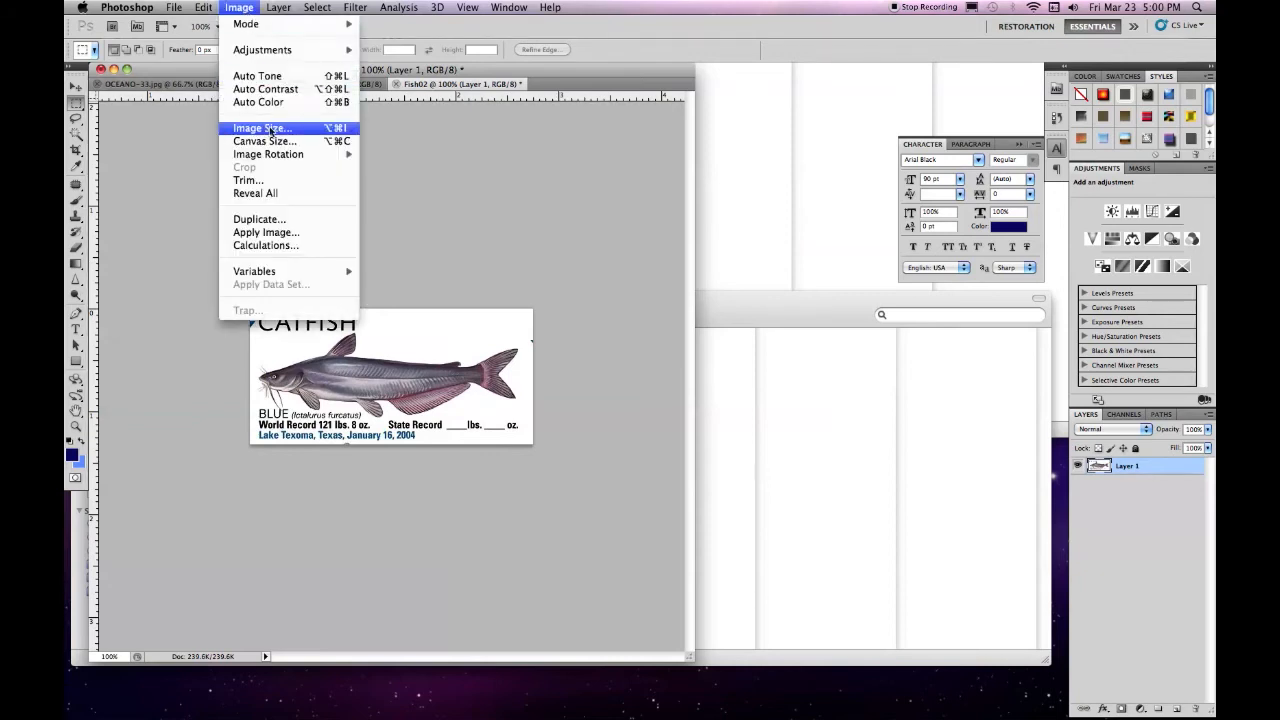
mouse_move(294, 158)
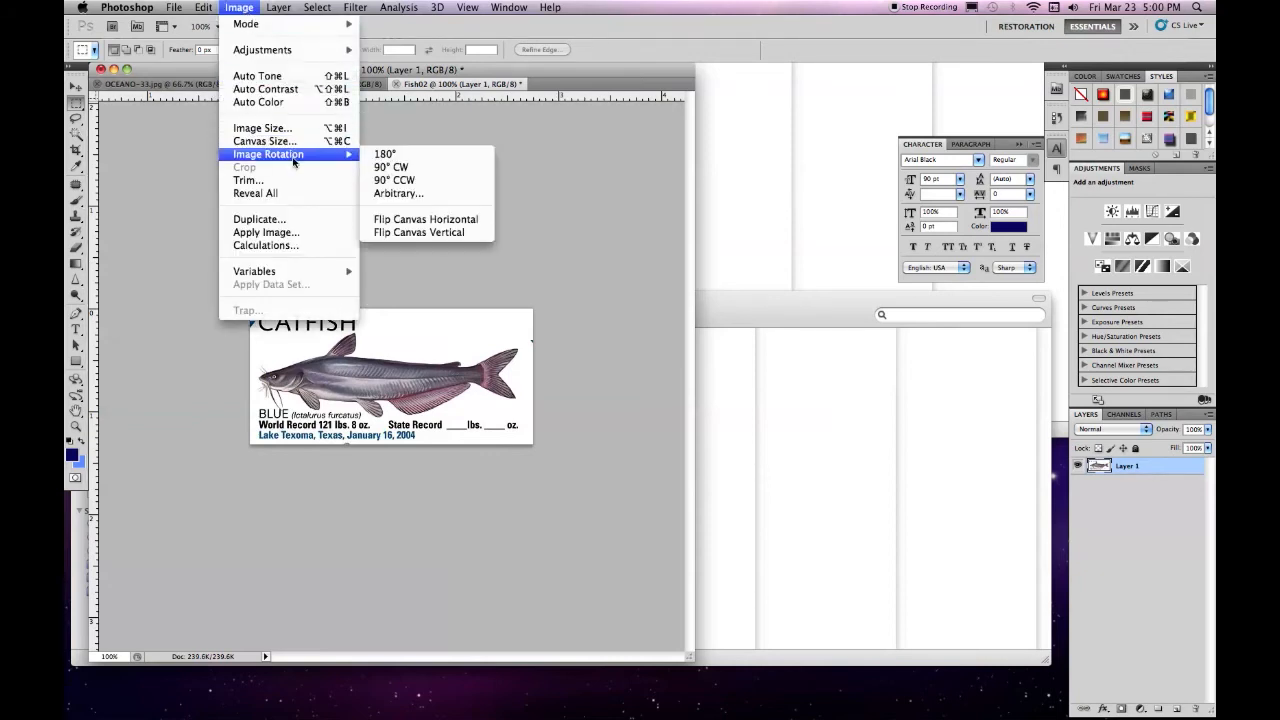
left_click(452, 218)
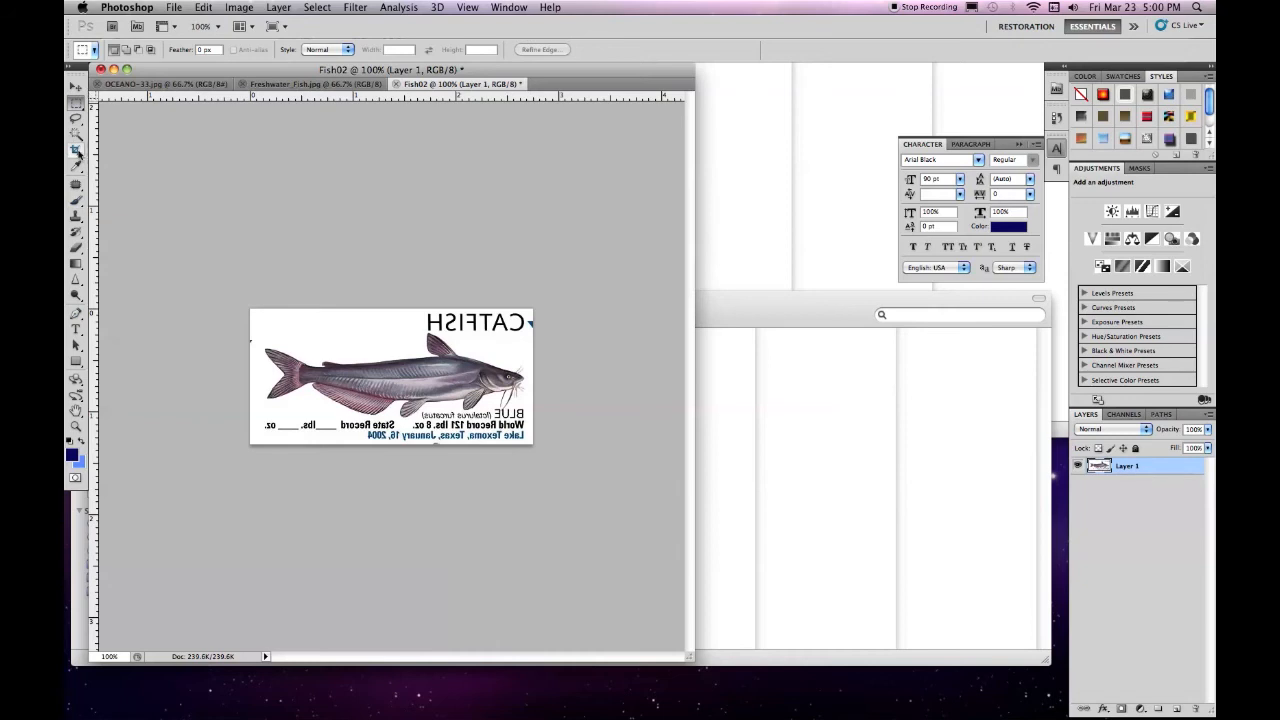
Outline the catfish loosely with the Lasso, invert the selection and delete the surrounding text and background
left_click(75, 117)
mouse_move(536, 367)
left_mouse_down()
mouse_move(336, 322)
mouse_move(254, 340)
mouse_move(275, 405)
mouse_move(376, 410)
mouse_move(403, 429)
mouse_move(418, 410)
mouse_move(462, 400)
mouse_move(506, 400)
mouse_move(502, 410)
mouse_move(530, 390)
mouse_move(531, 352)
left_mouse_up()
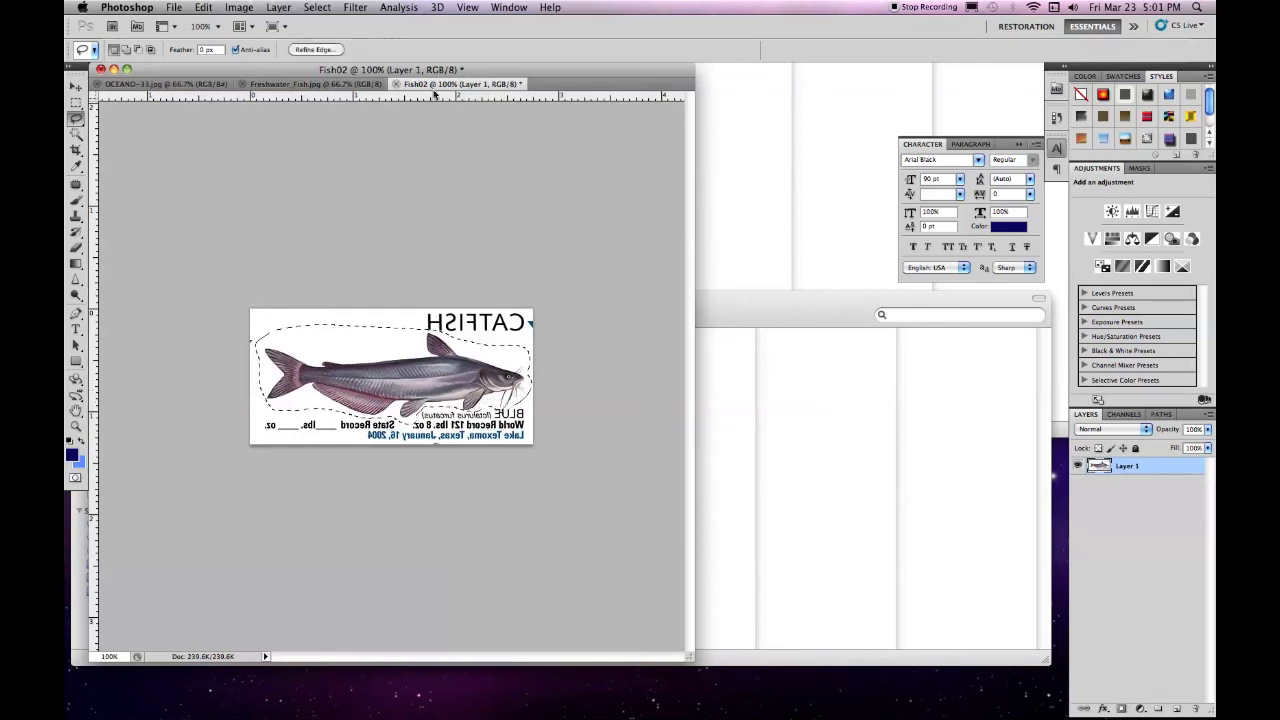
left_click(318, 8)
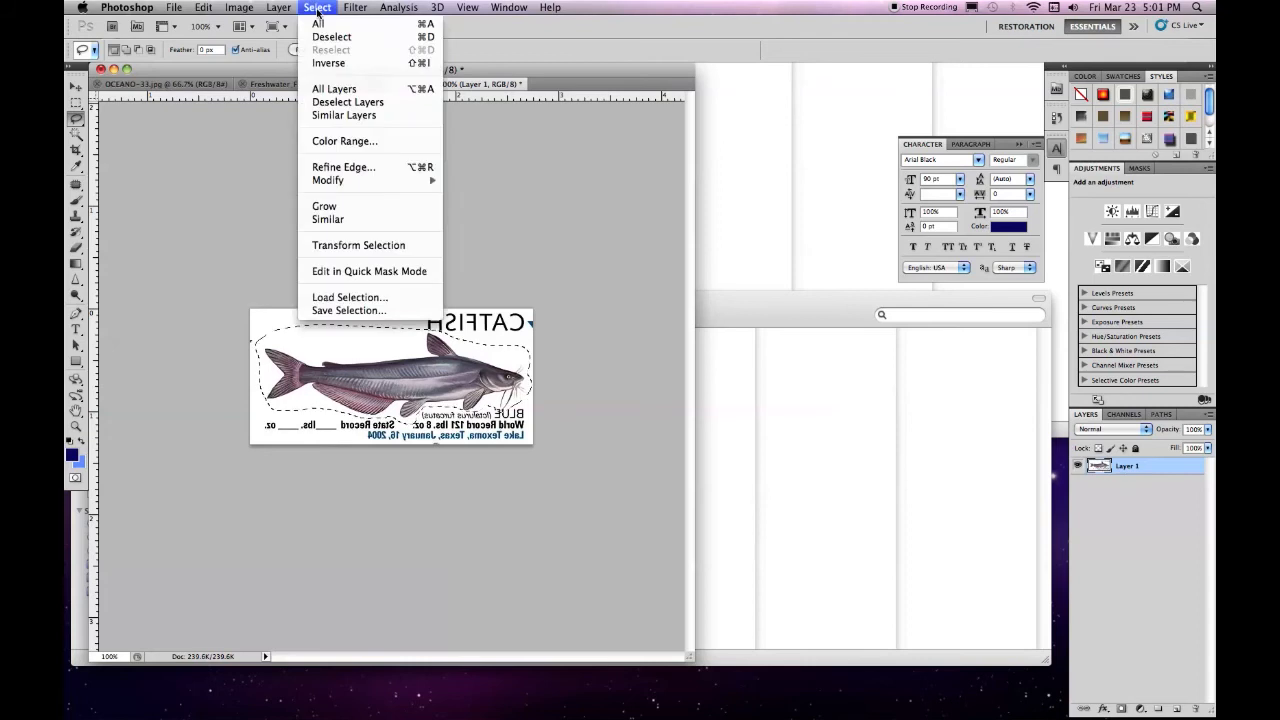
left_click(324, 62)
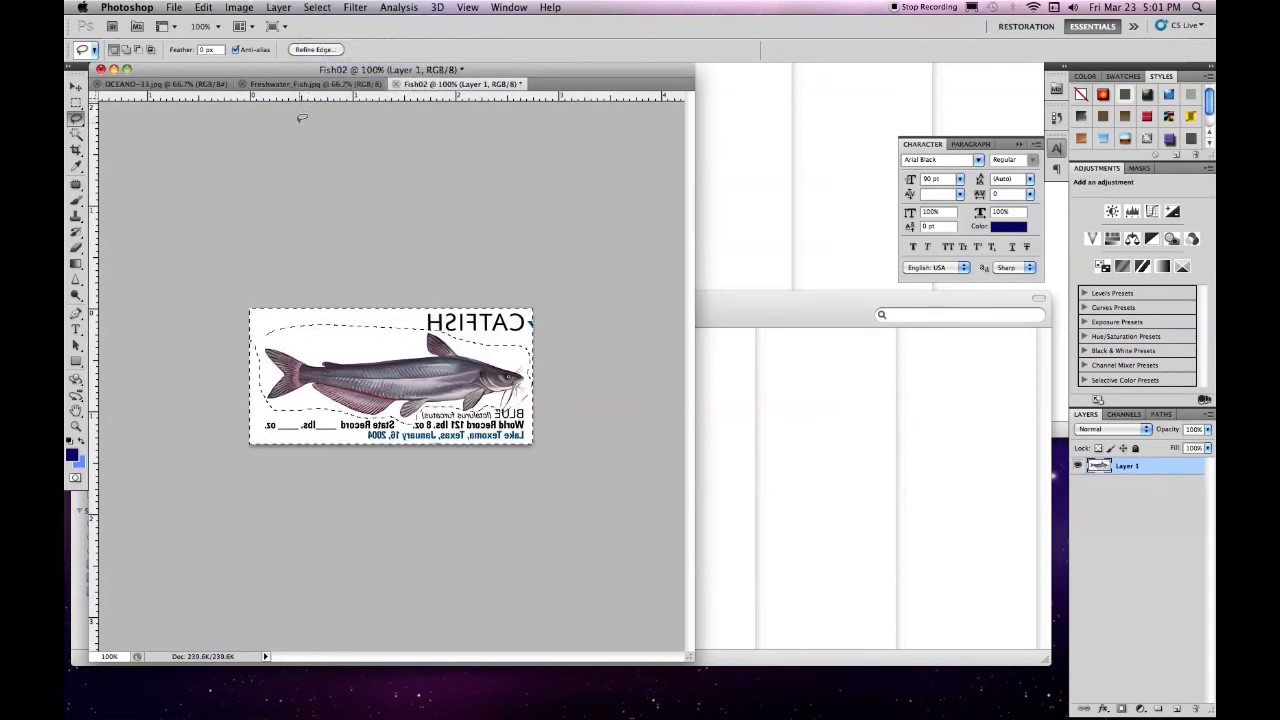
key("Delete")
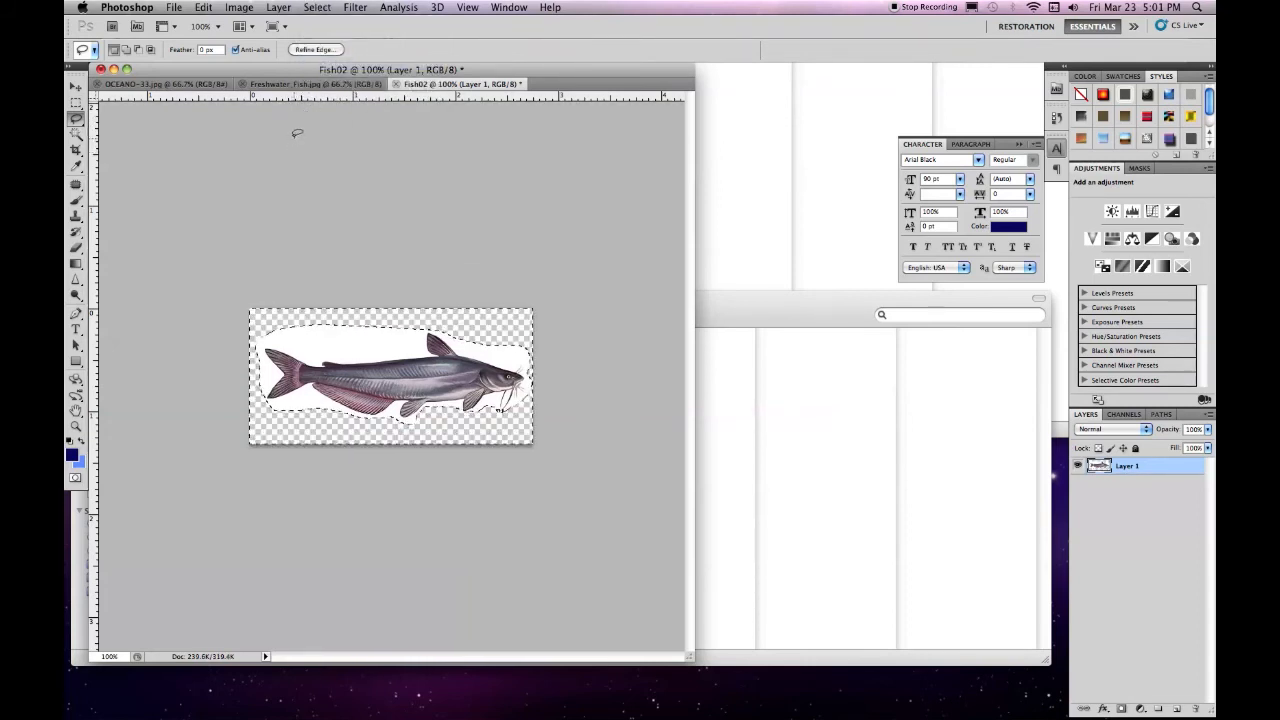
Clear the selection and use the Quick Selection tool to select the white background above and below the catfish
left_click(77, 137)
left_click(78, 138)
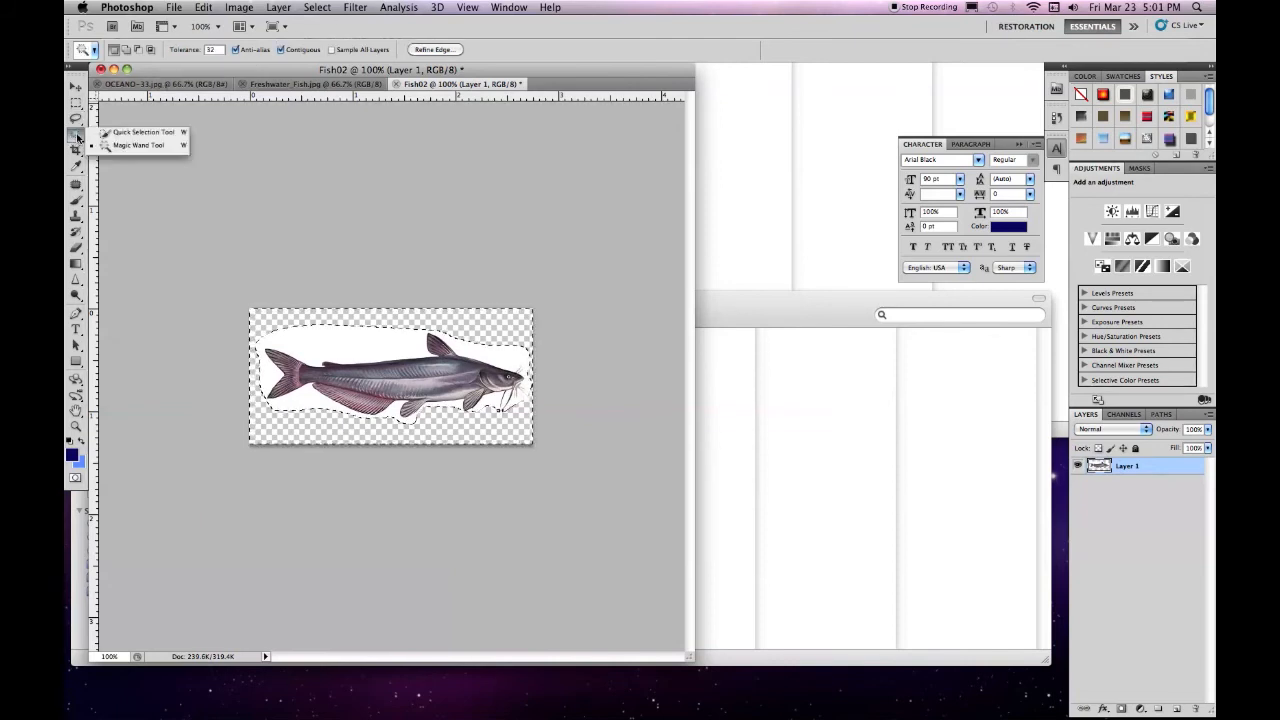
left_click(128, 132)
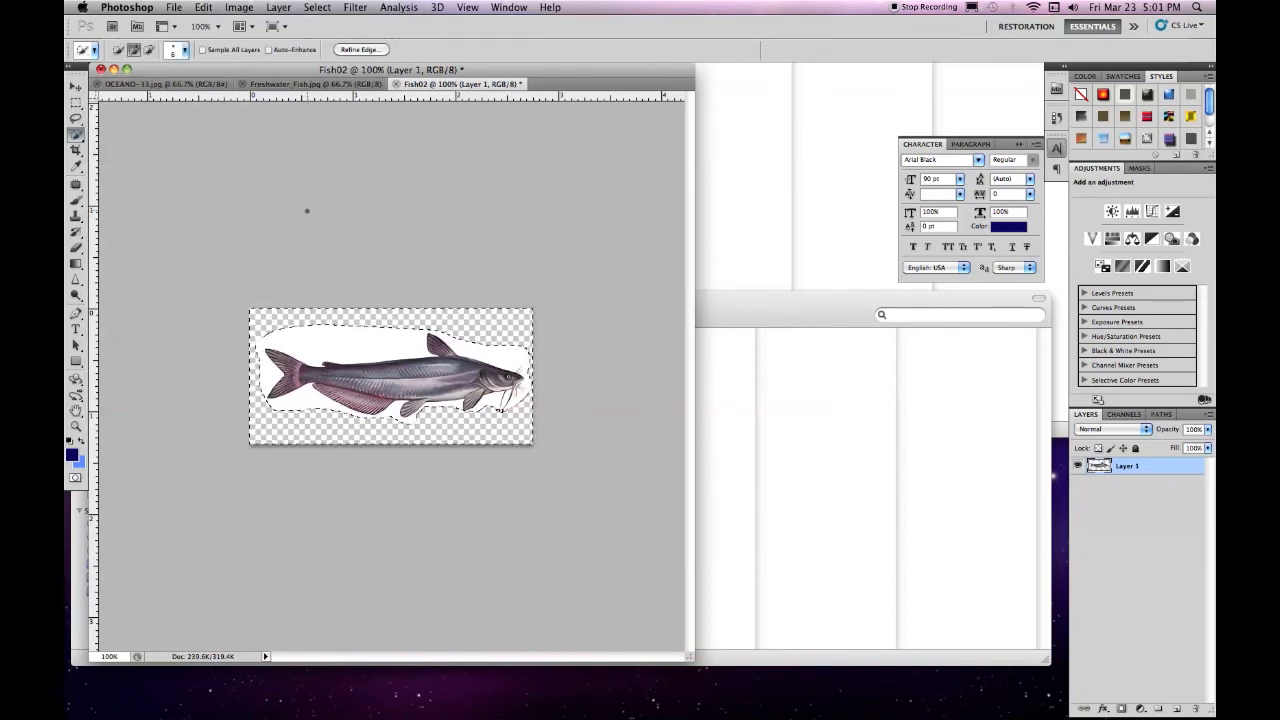
left_click(317, 7)
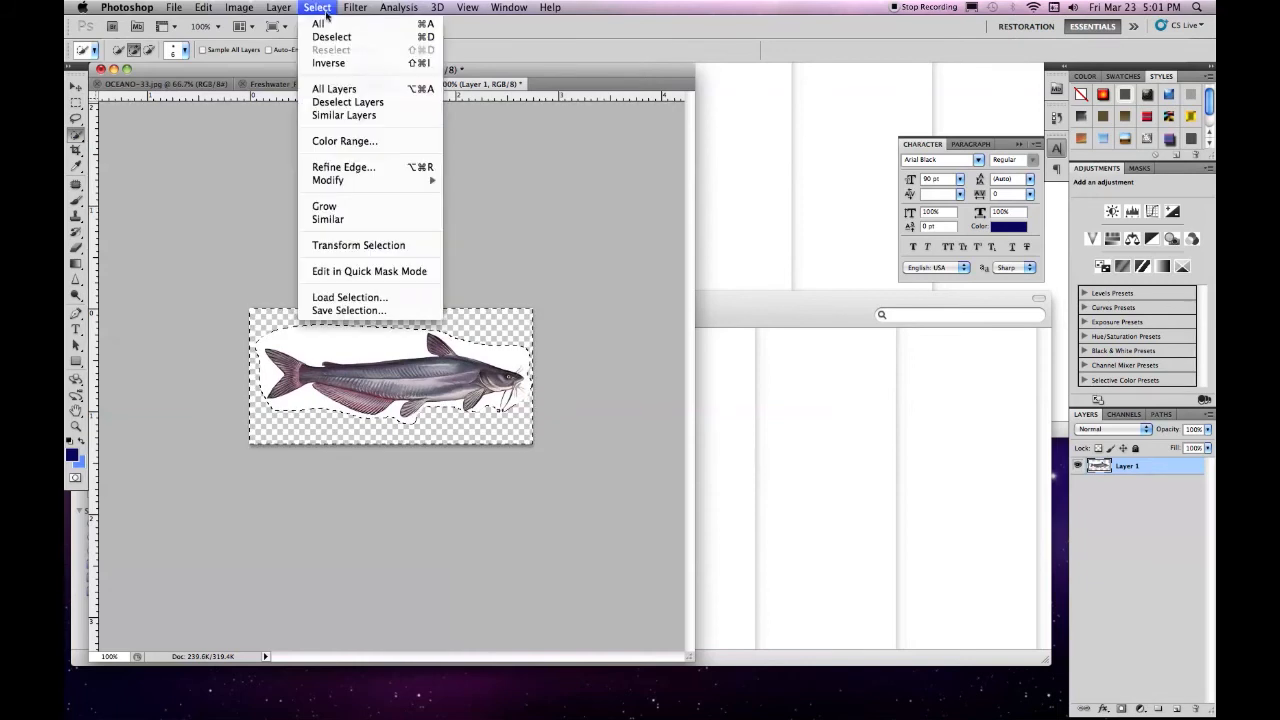
left_click(330, 35)
left_click(118, 49)
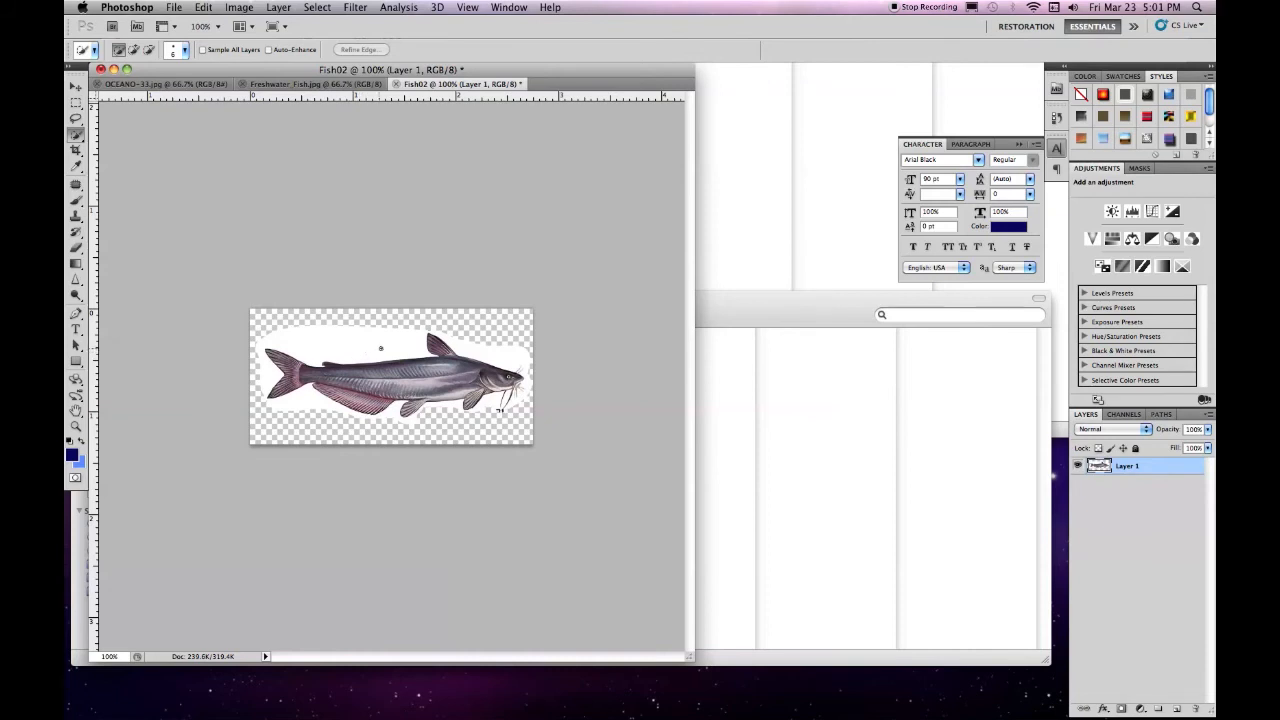
left_click_drag(333, 342, 477, 348)
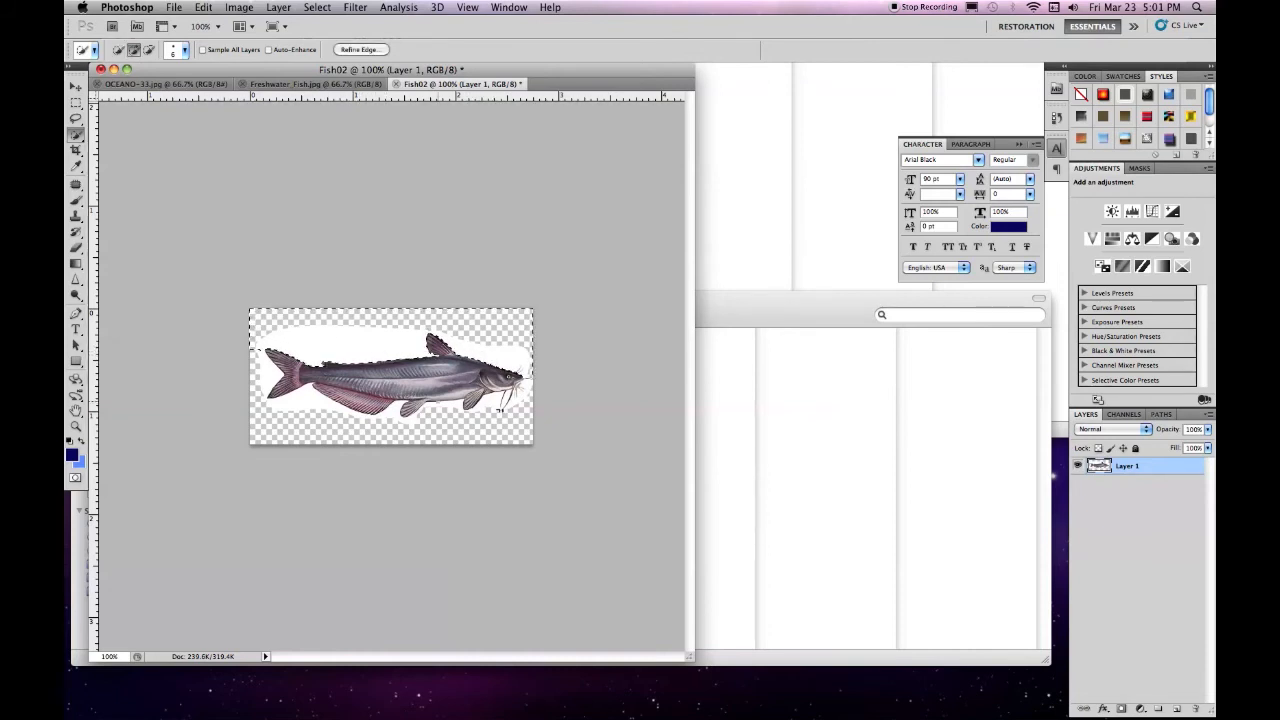
mouse_move(330, 410)
left_mouse_down()
mouse_move(290, 408)
mouse_move(269, 374)
left_mouse_up()
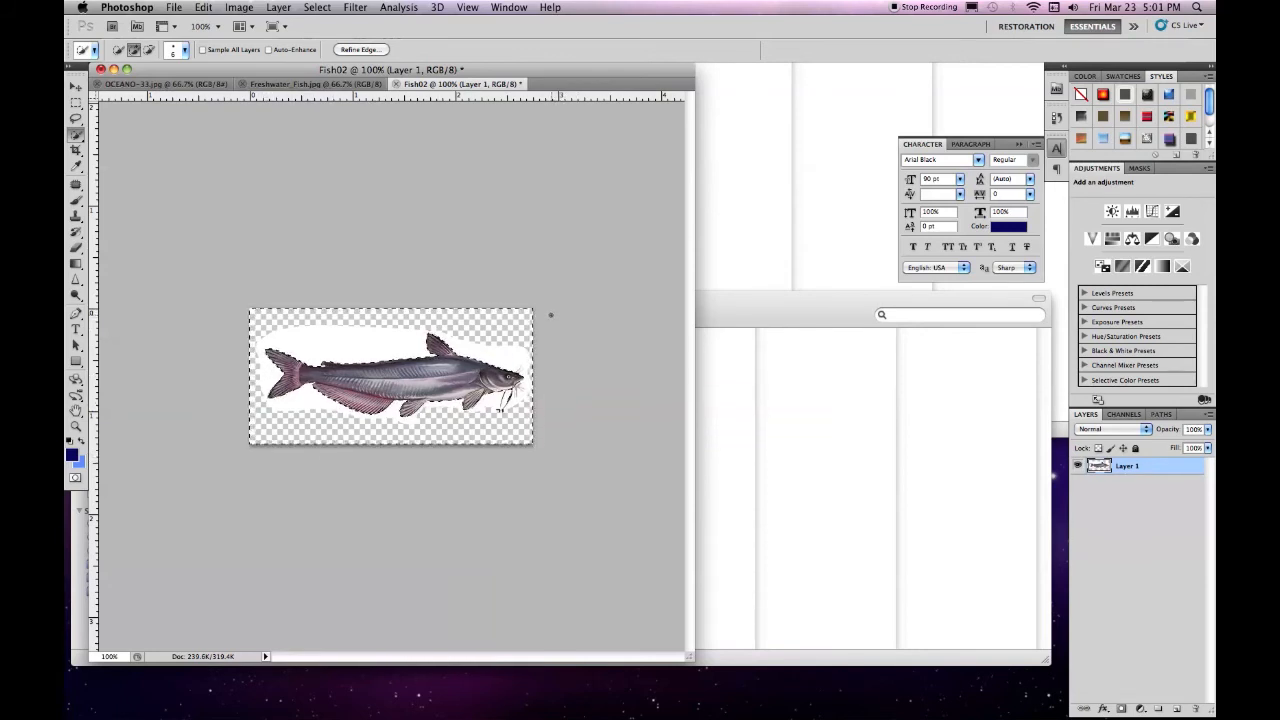
With a 2 px Quick Selection brush, subtract the catfish's whiskers from the background selection and delete the white background
left_click(185, 50)
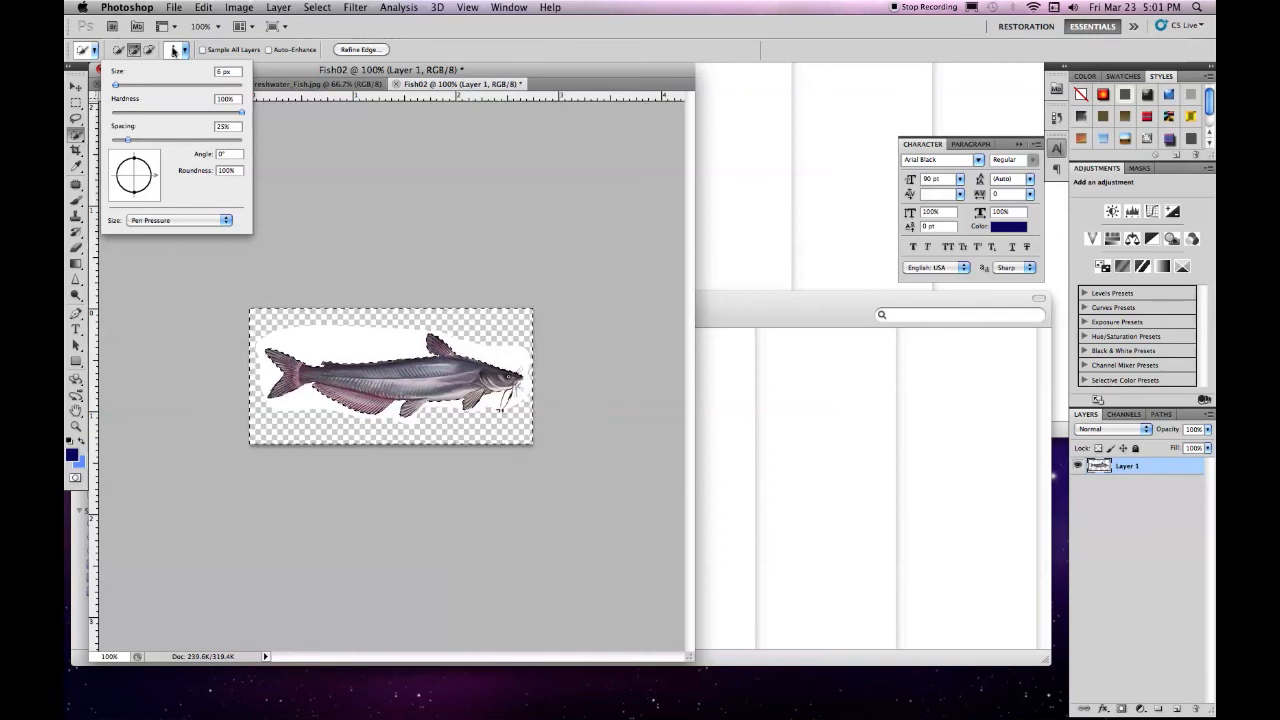
left_click(184, 52)
left_click(184, 52)
type("2")
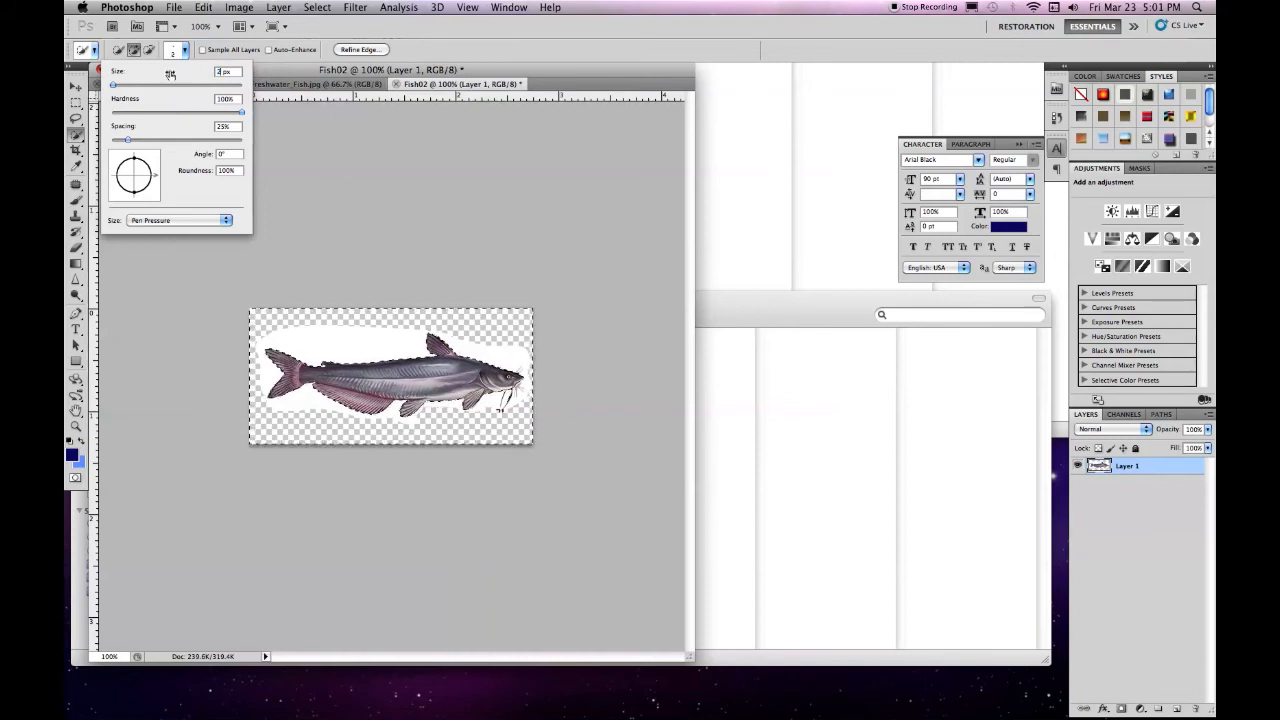
key("Return")
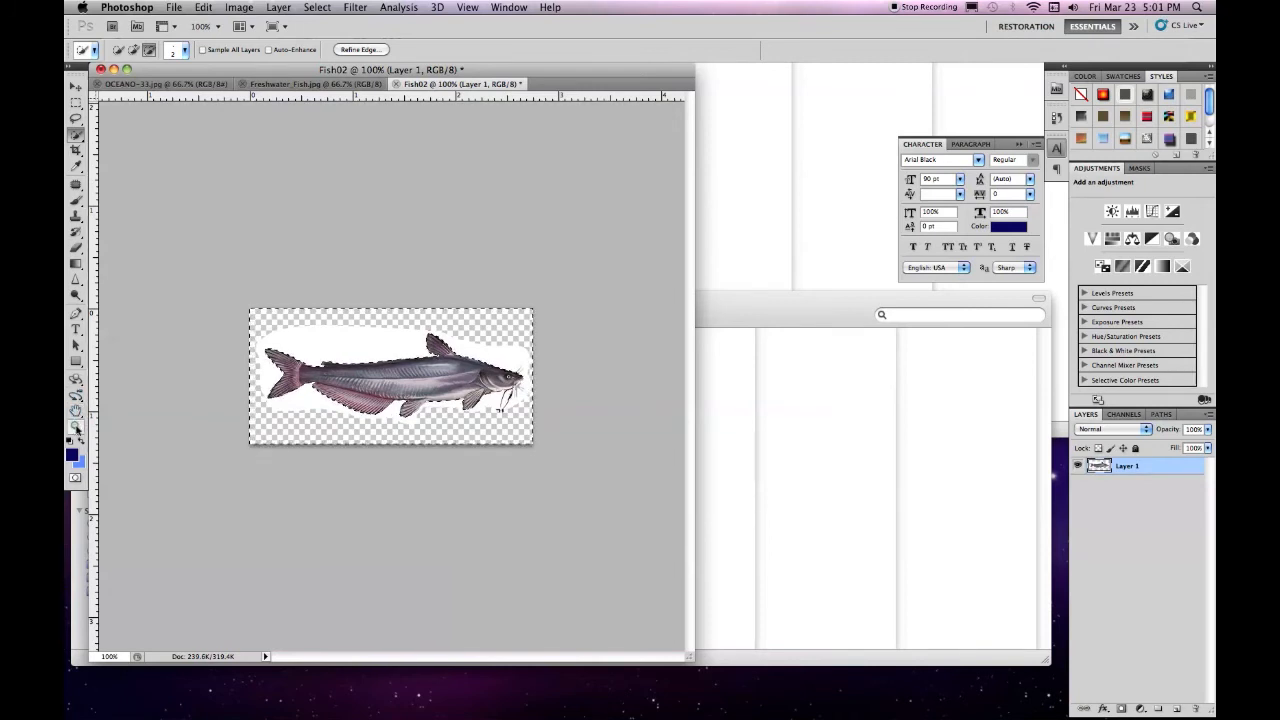
double_click(76, 428)
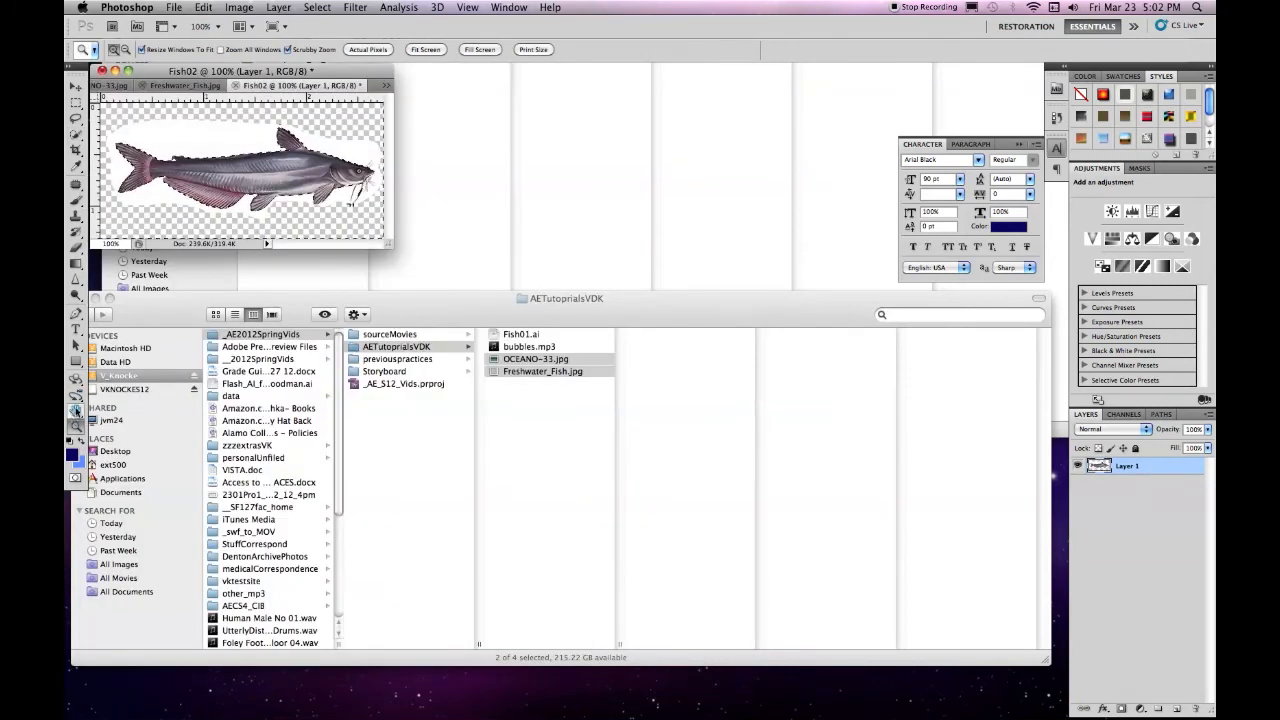
double_click(76, 411)
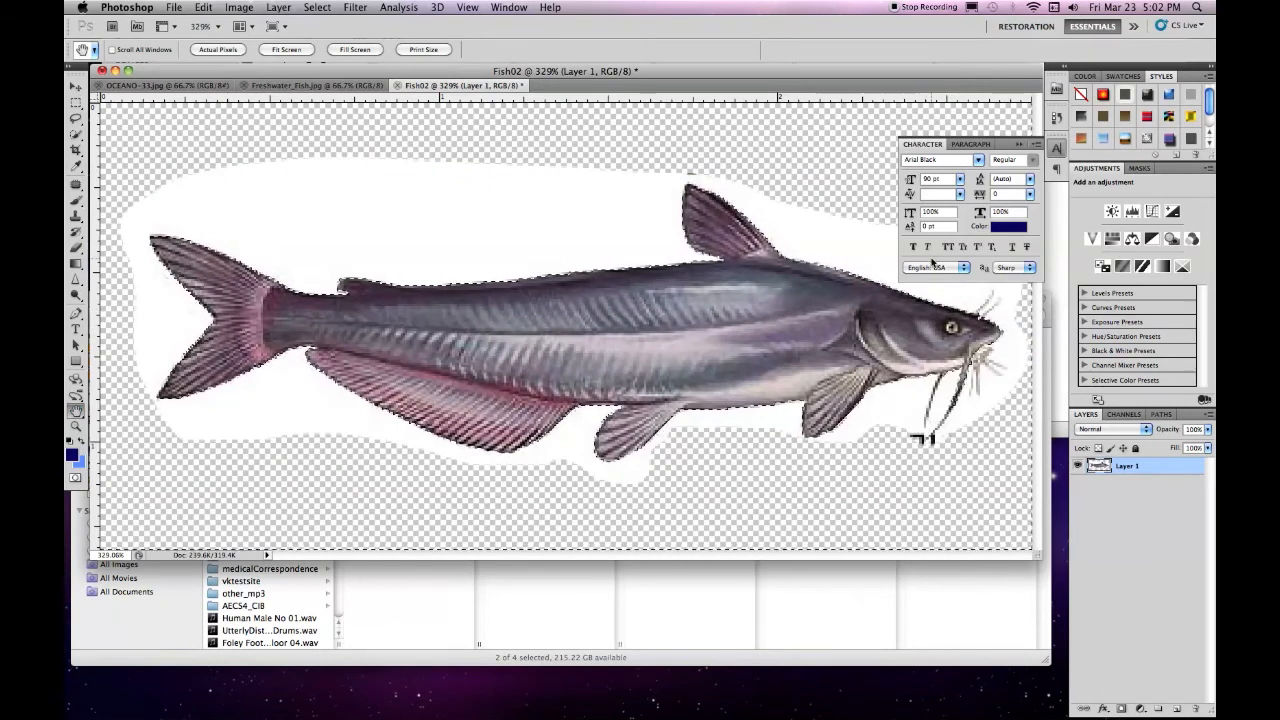
left_click(1020, 145)
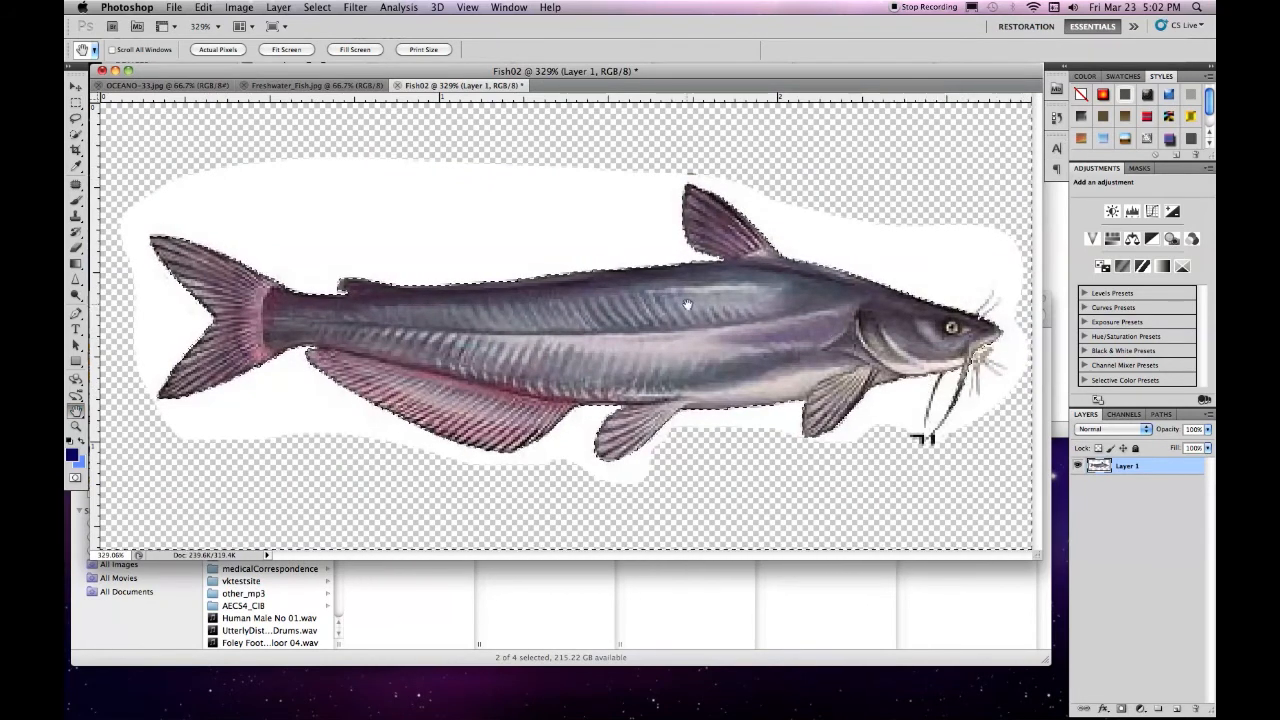
left_click(75, 138)
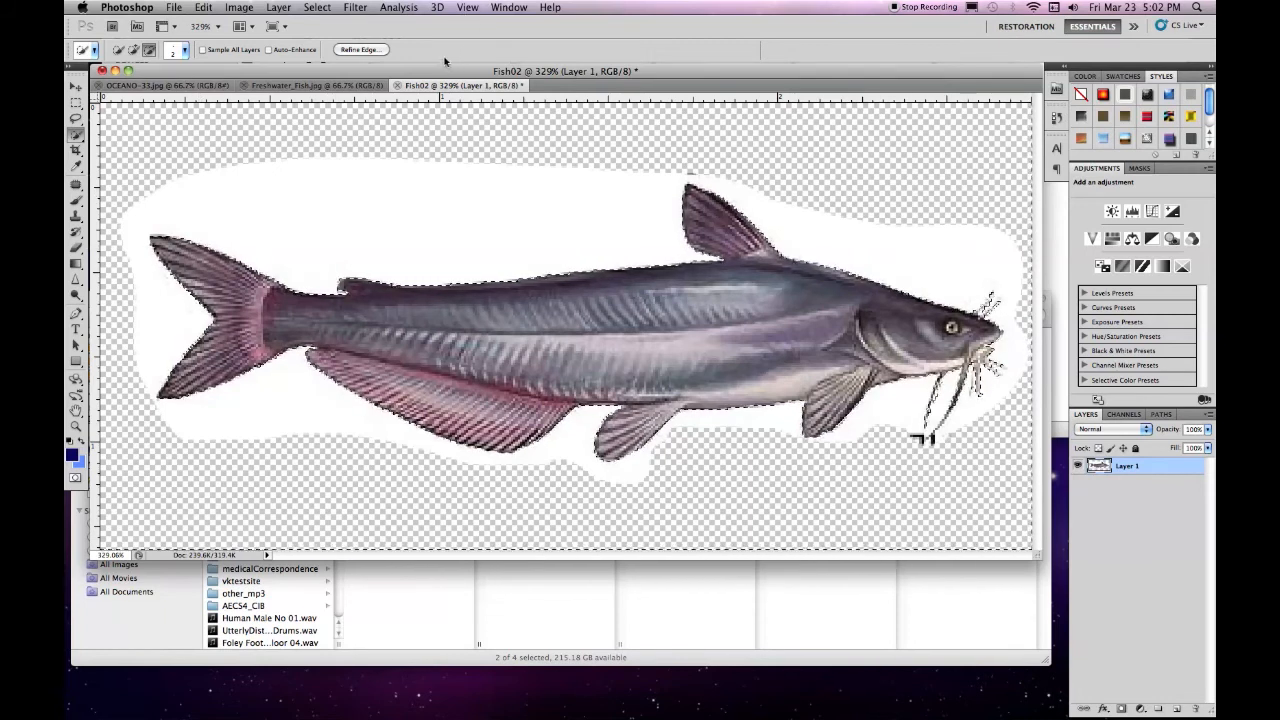
key("Delete")
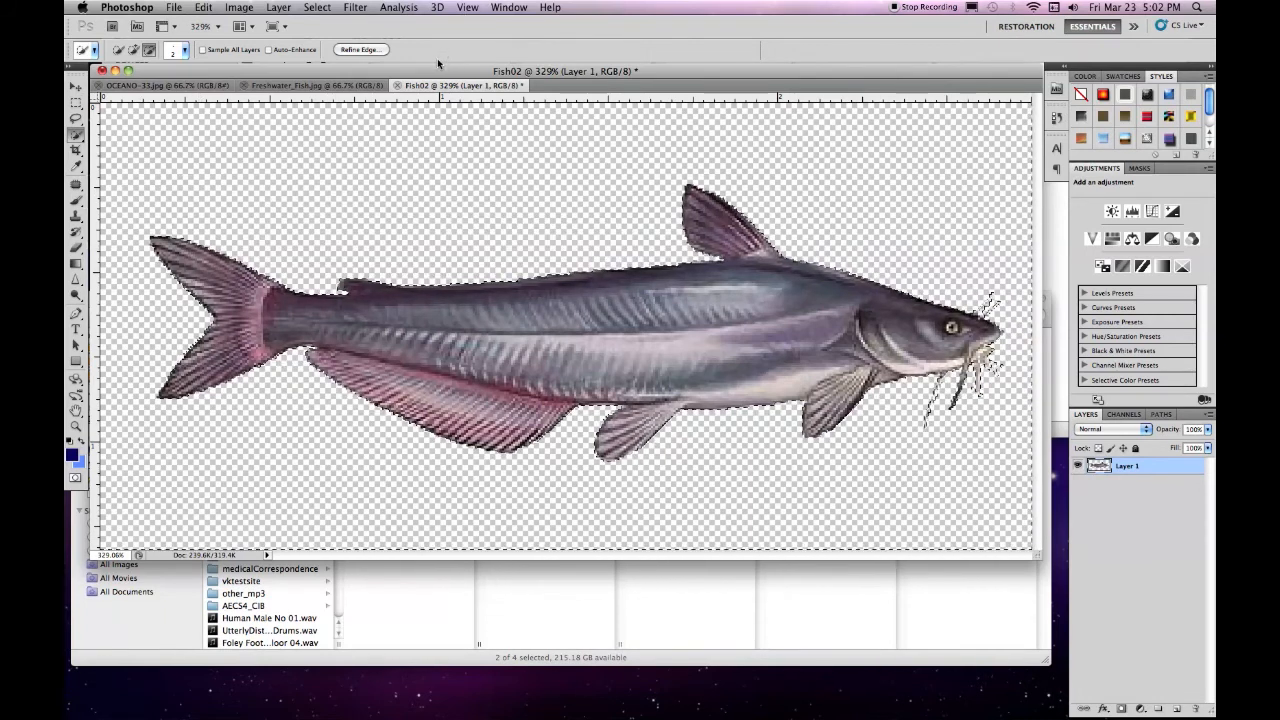
Invert the selection to the catfish and feather its edge by 1 px with Refine Edge
left_click(325, 10)
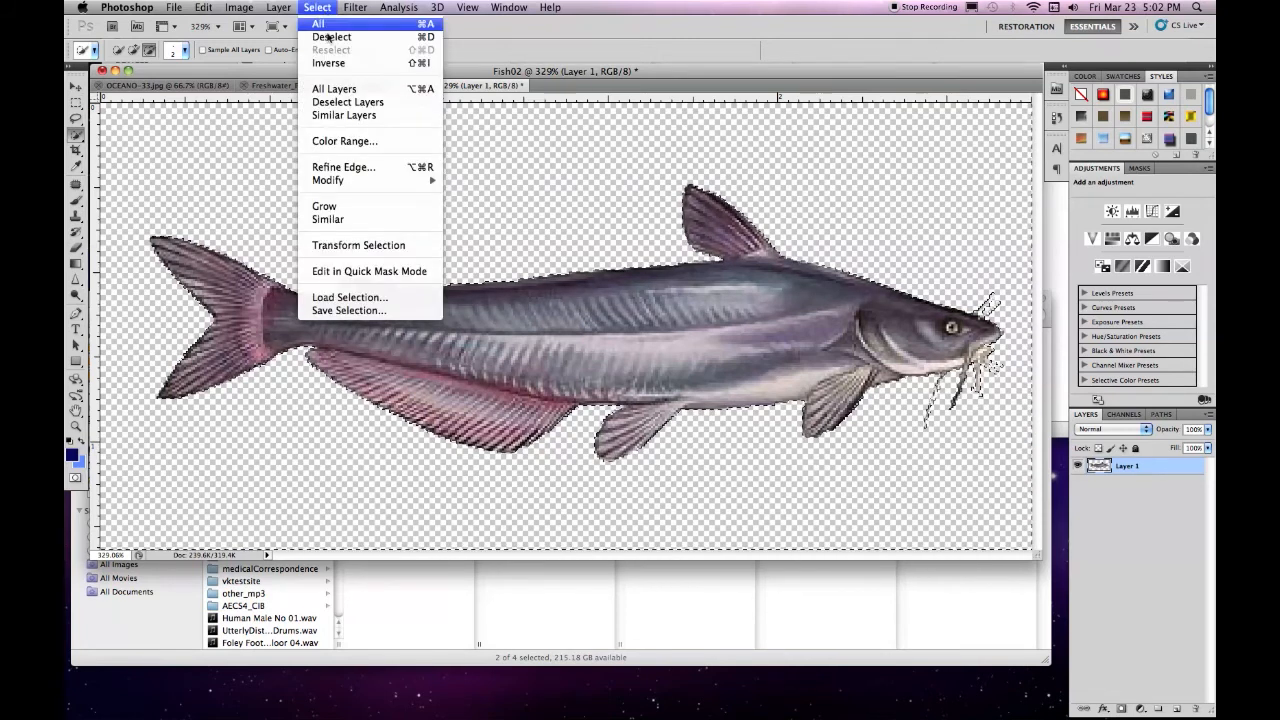
left_click(338, 63)
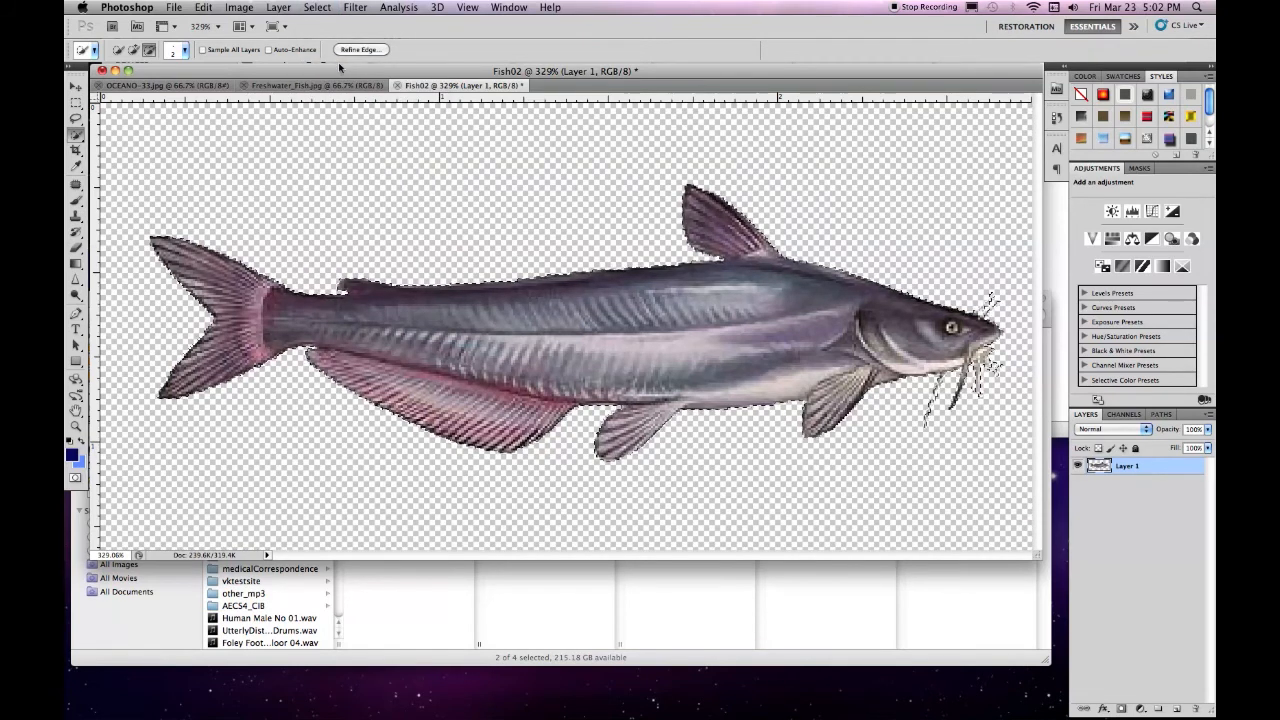
left_click(317, 7)
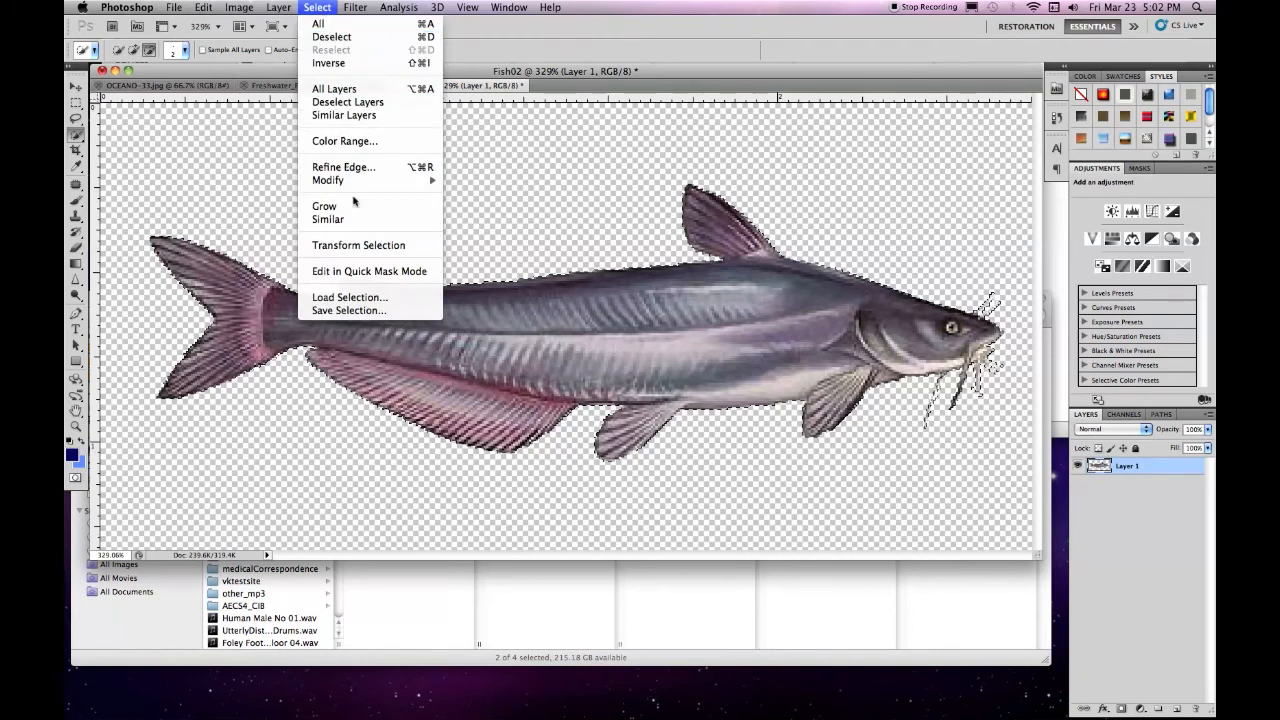
left_click(343, 167)
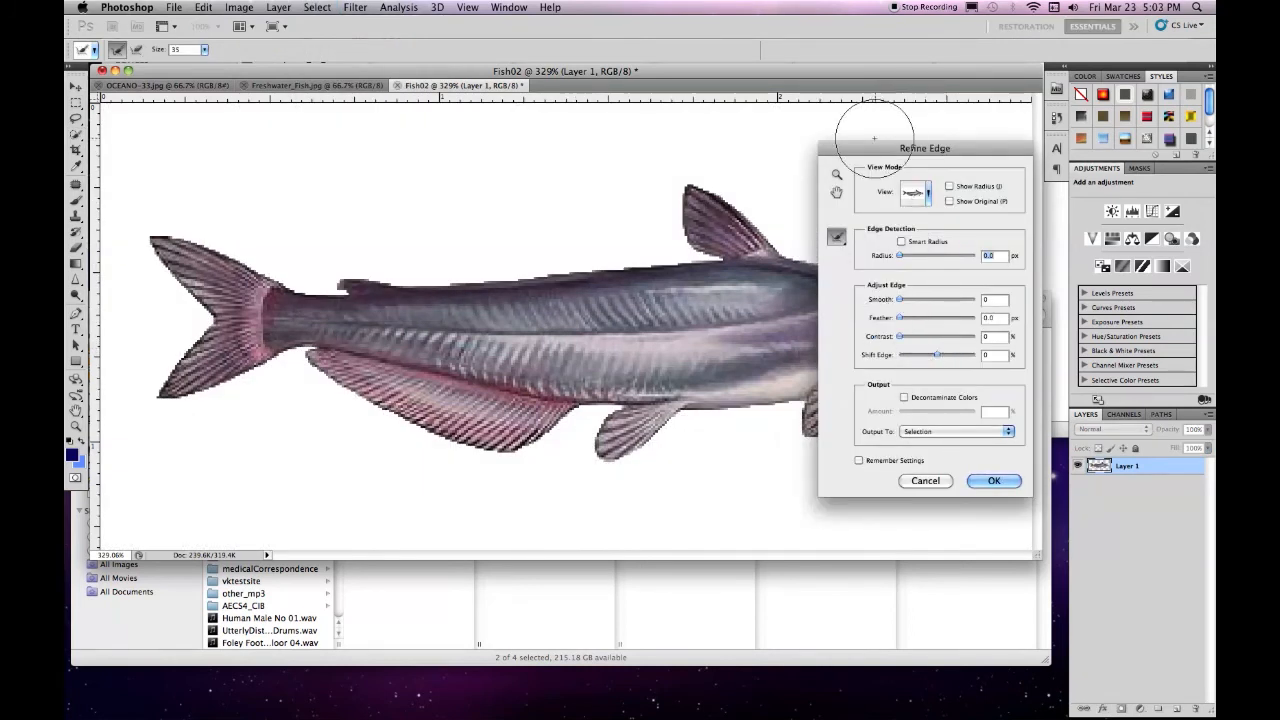
left_click_drag(925, 148, 979, 149)
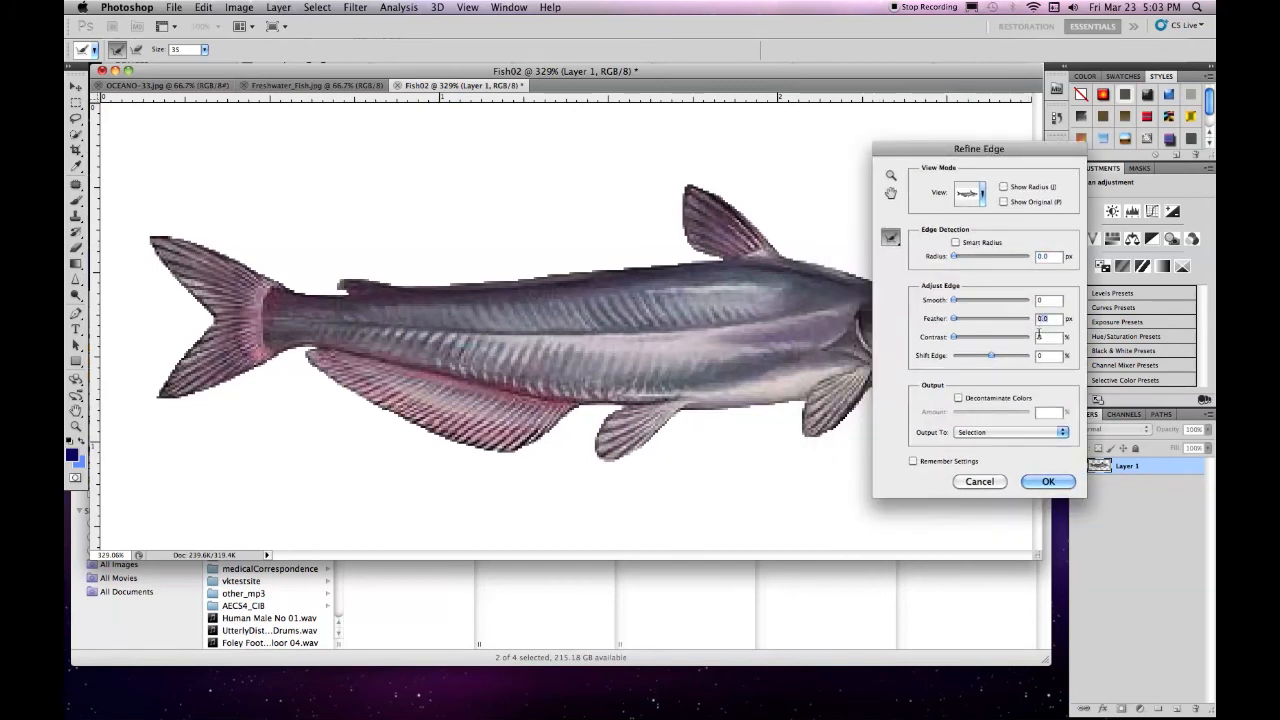
type("1")
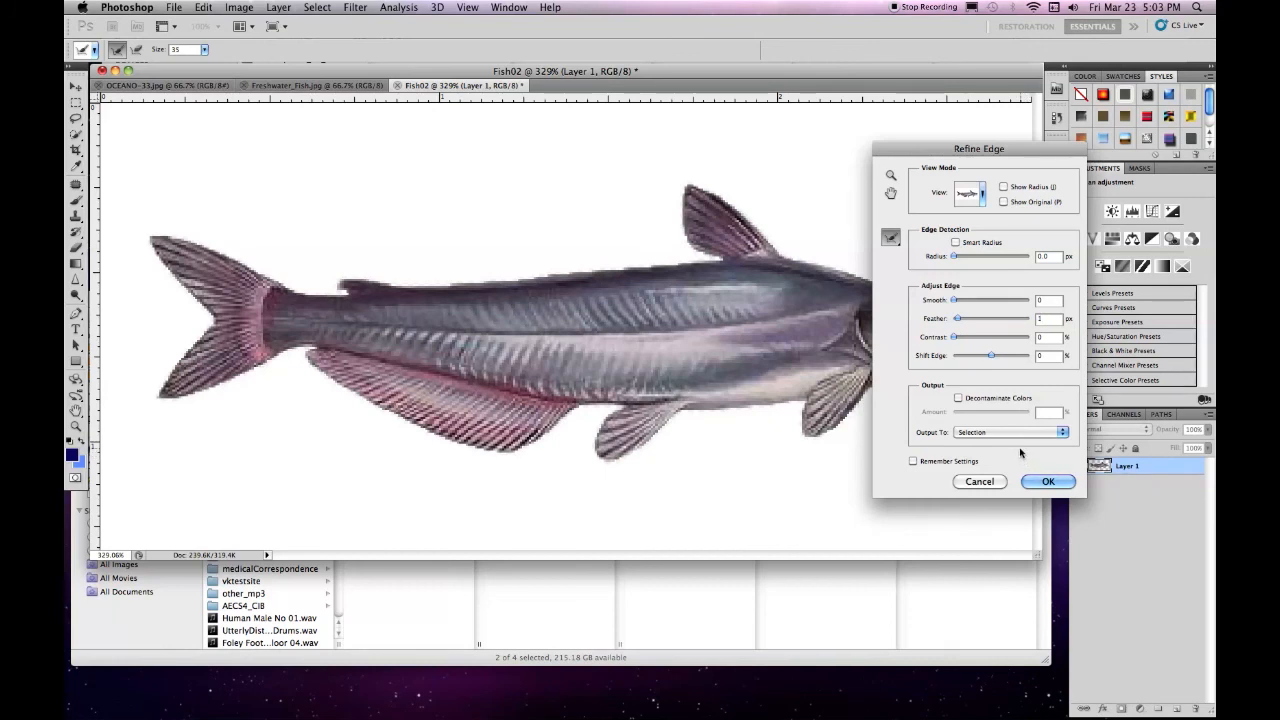
left_click(1034, 482)
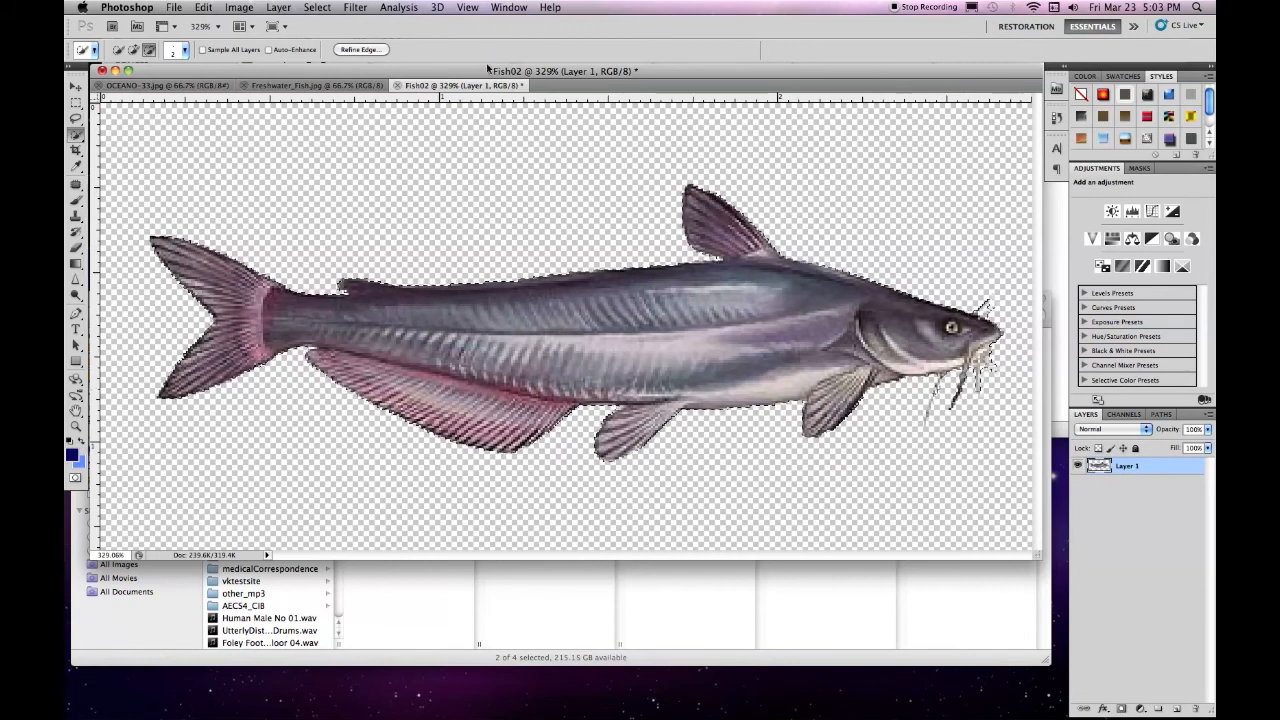
Invert the feathered catfish selection to the surrounding background and deselect everything
left_click(317, 8)
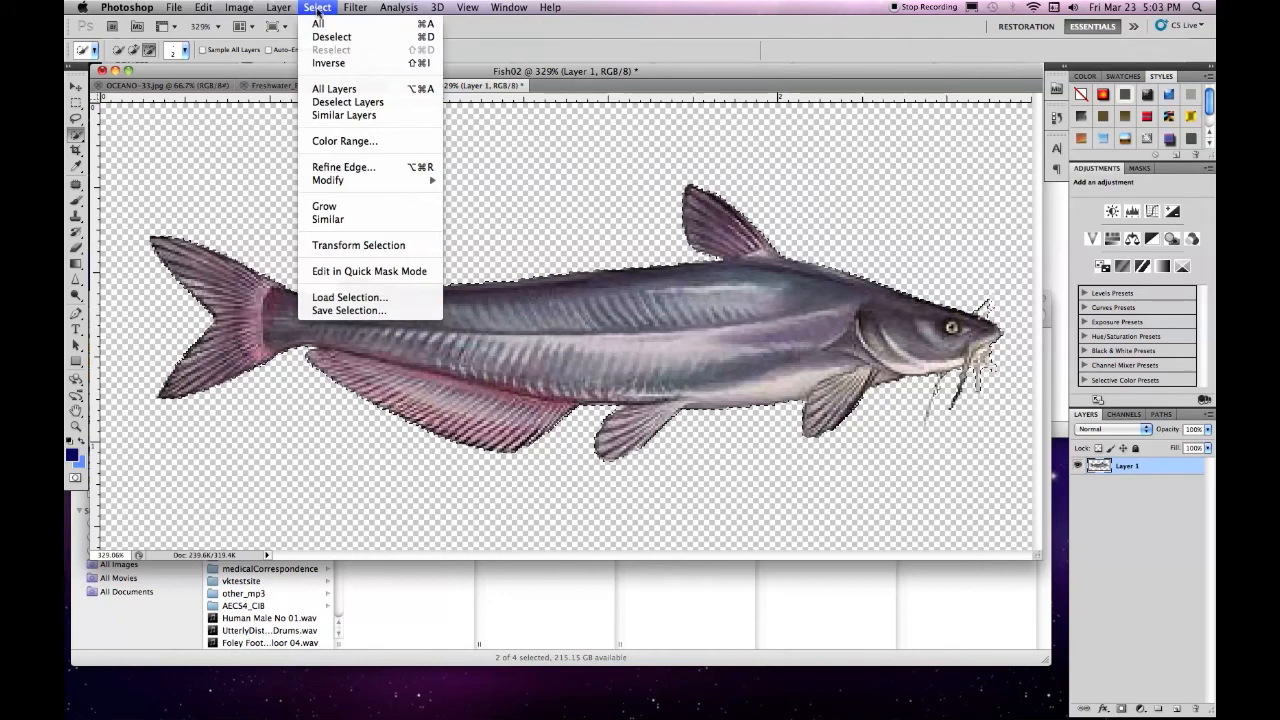
left_click(329, 63)
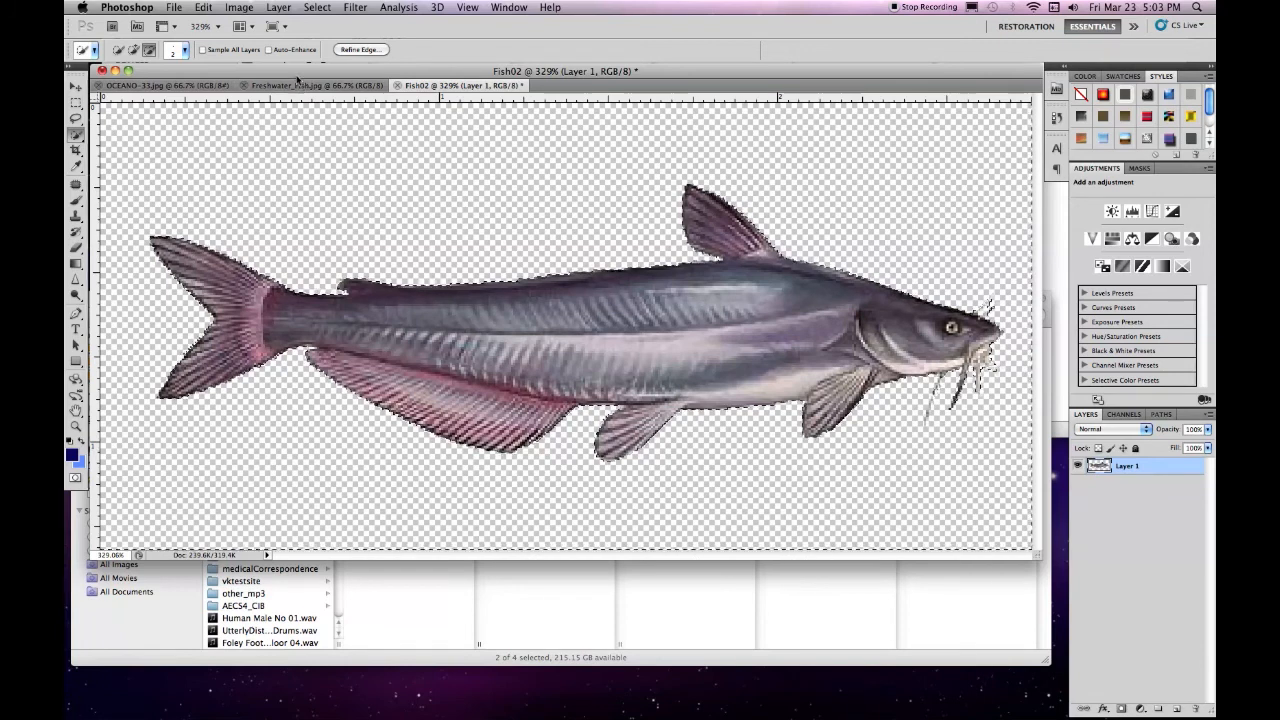
left_click(316, 9)
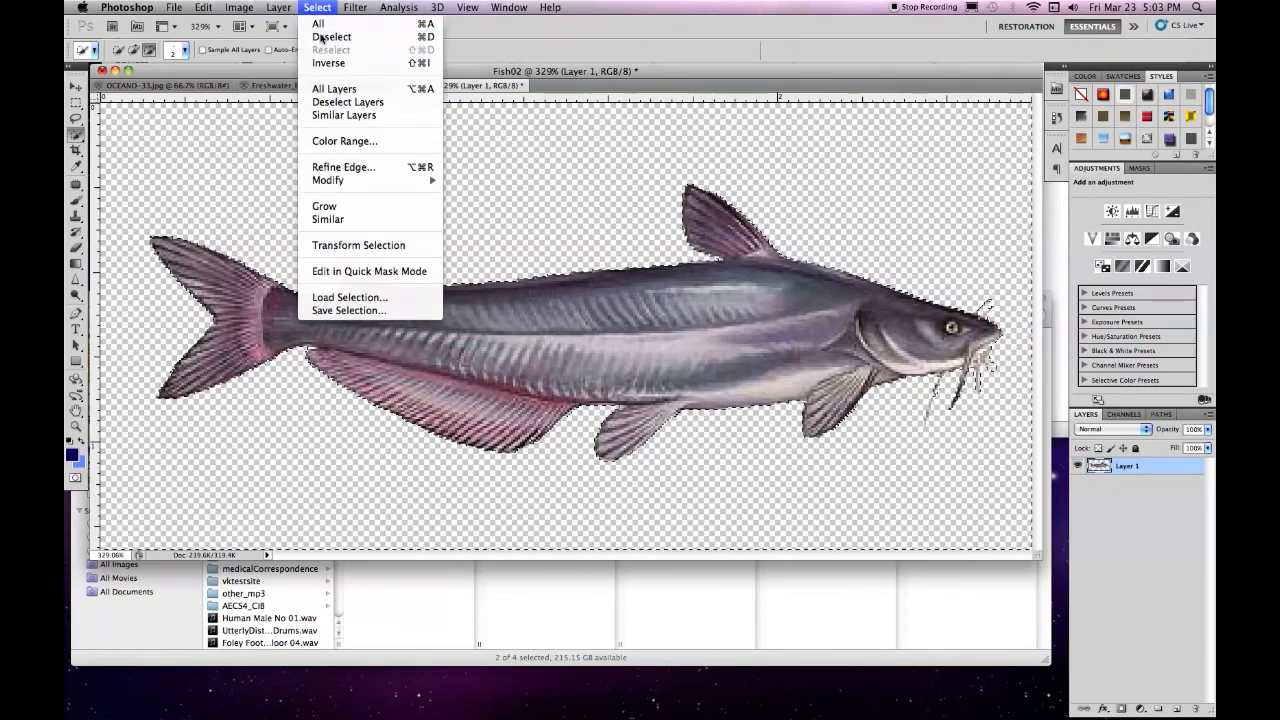
left_click(320, 37)
Check the catfish image's pixel dimensions, document size and resolution in Image Size
left_click(239, 7)
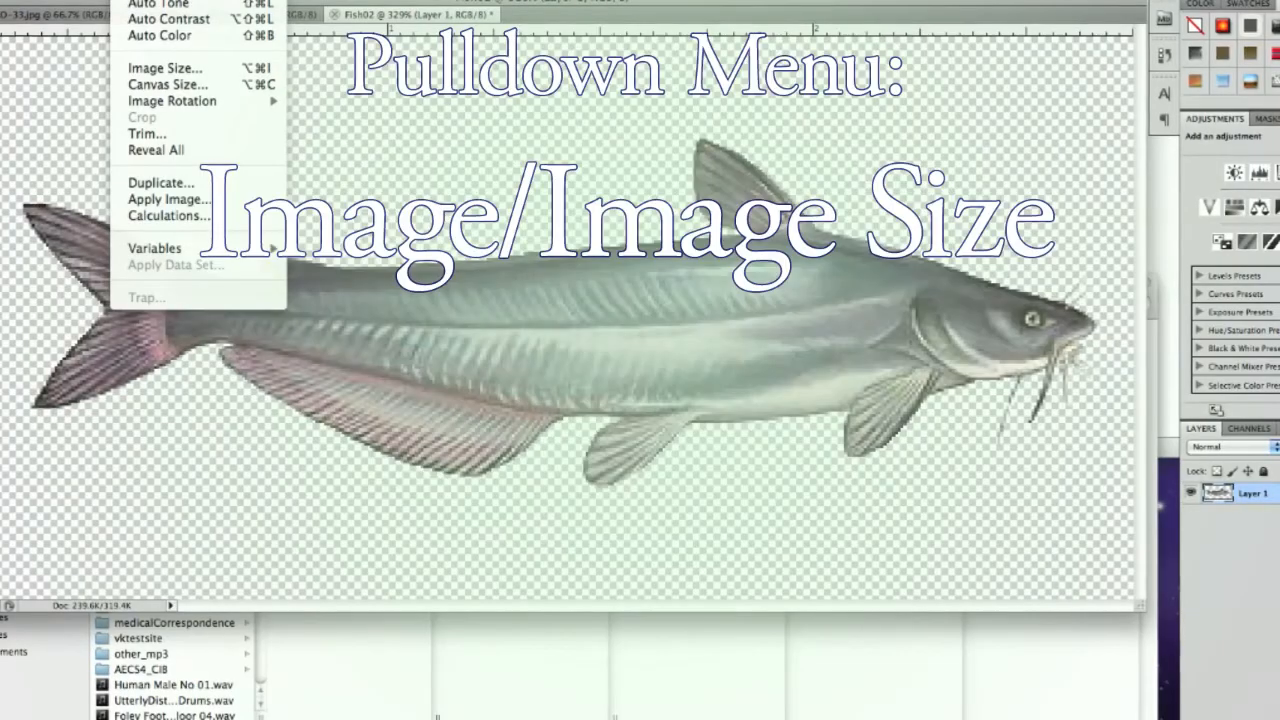
left_click(176, 69)
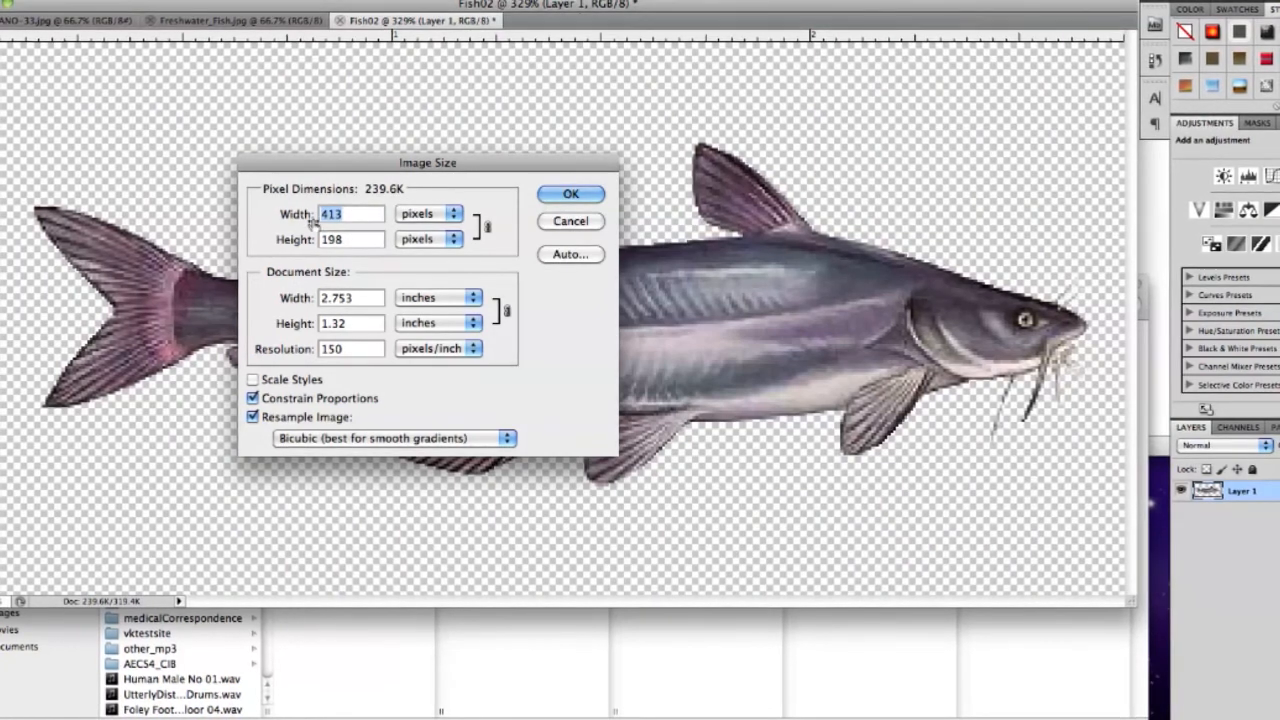
left_click(566, 193)
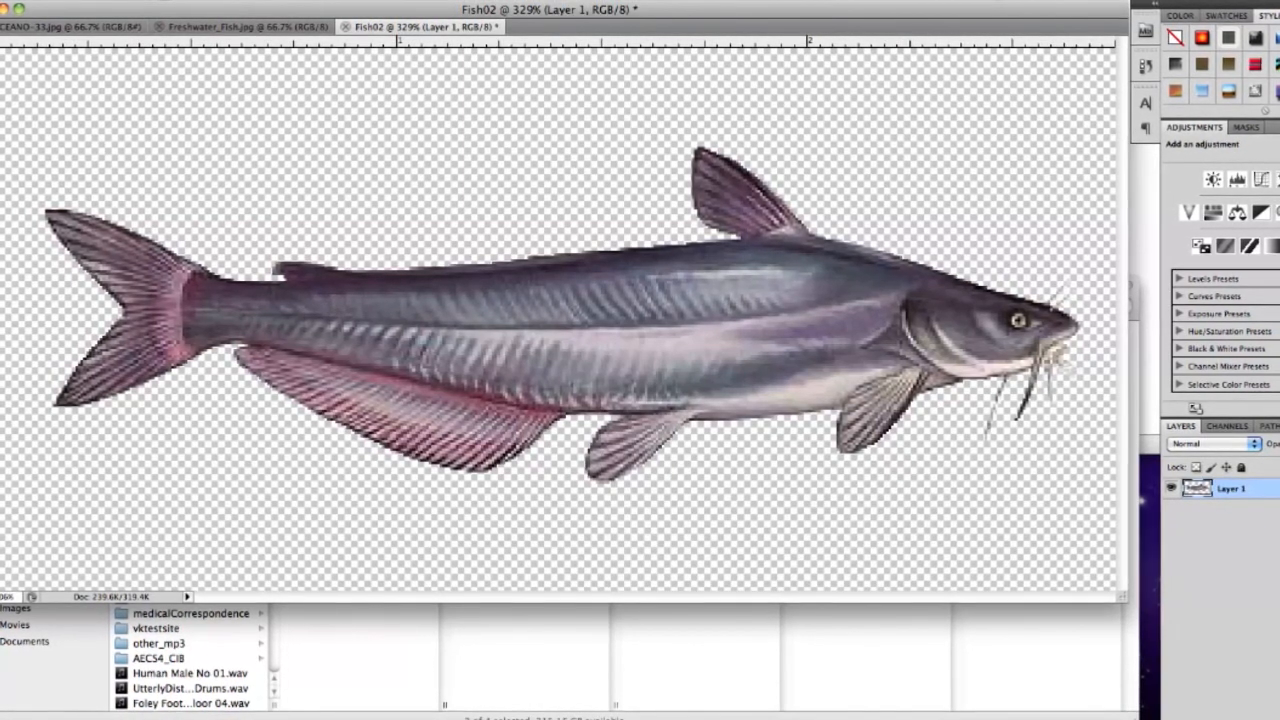
Set the catfish document's canvas height to 2 inches, keeping the anchor centred
left_click(154, 0)
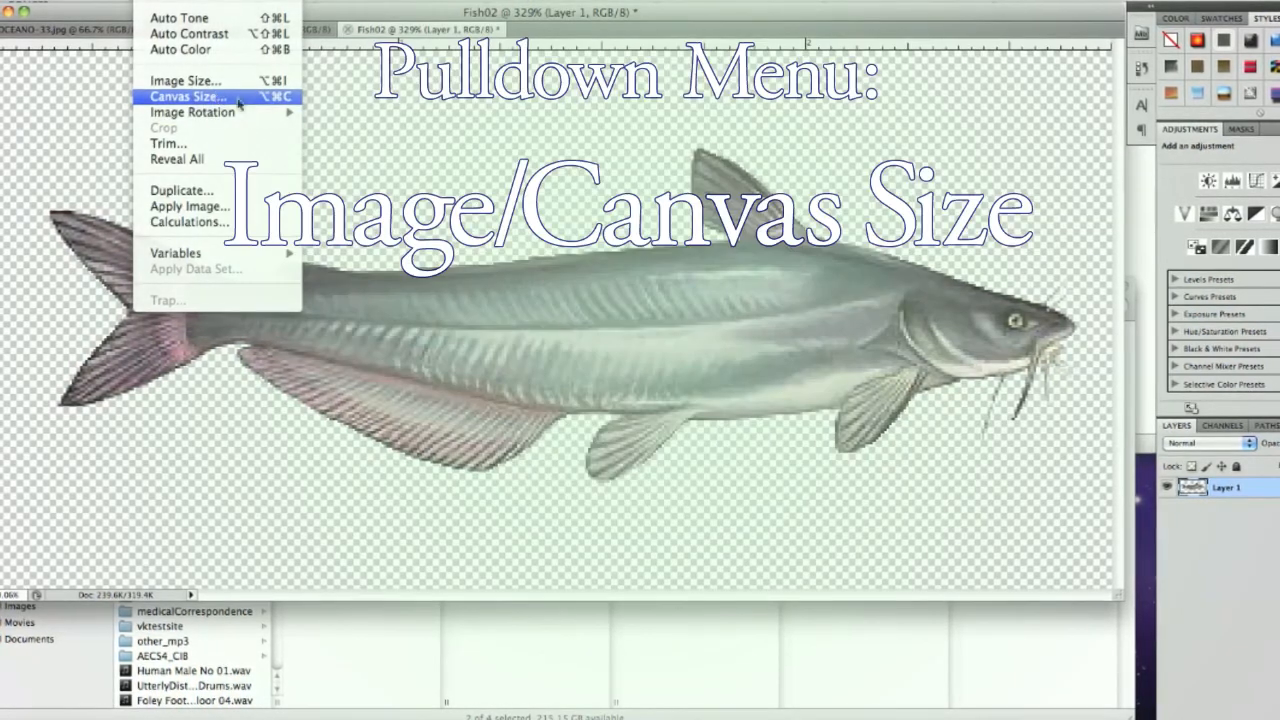
left_click(239, 99)
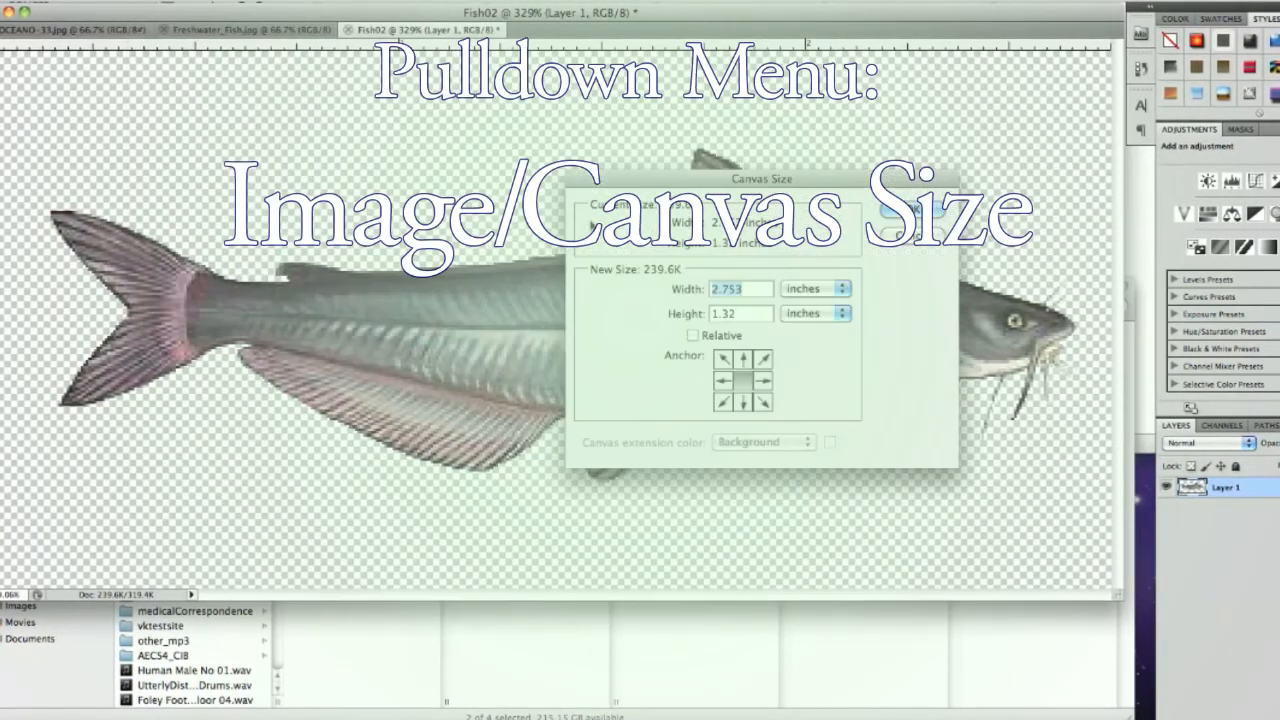
key("Tab")
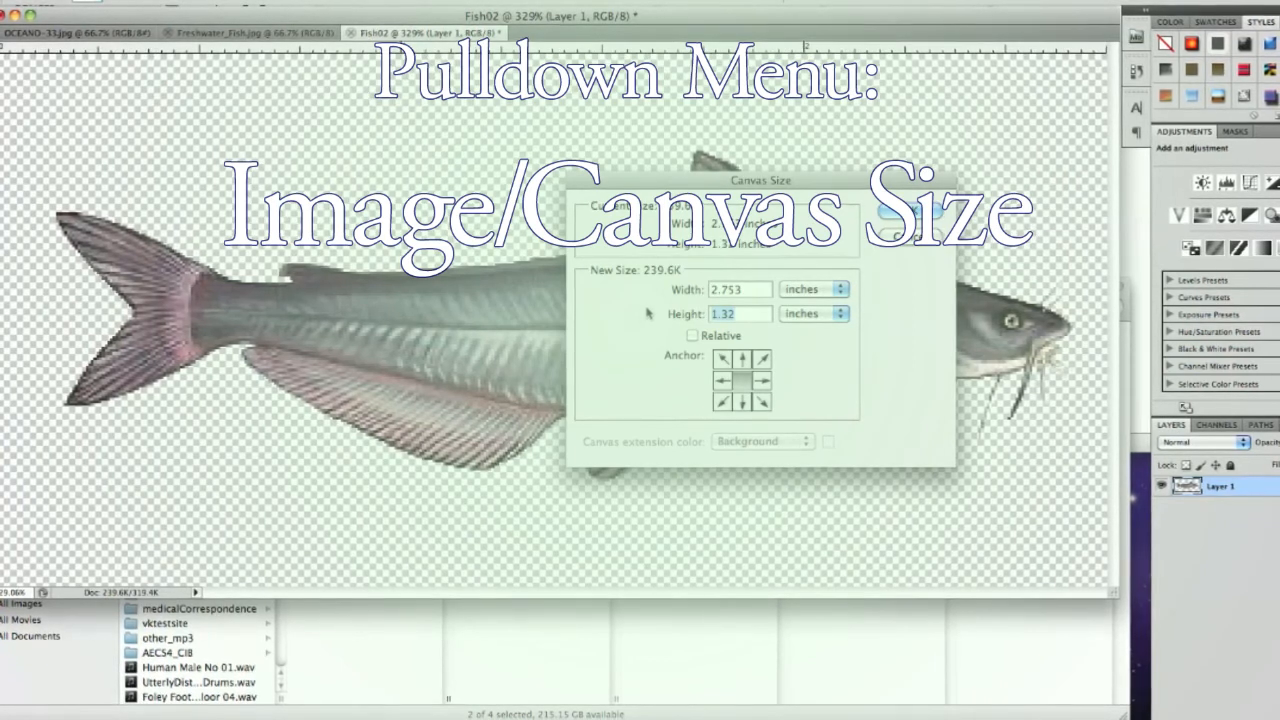
type("2")
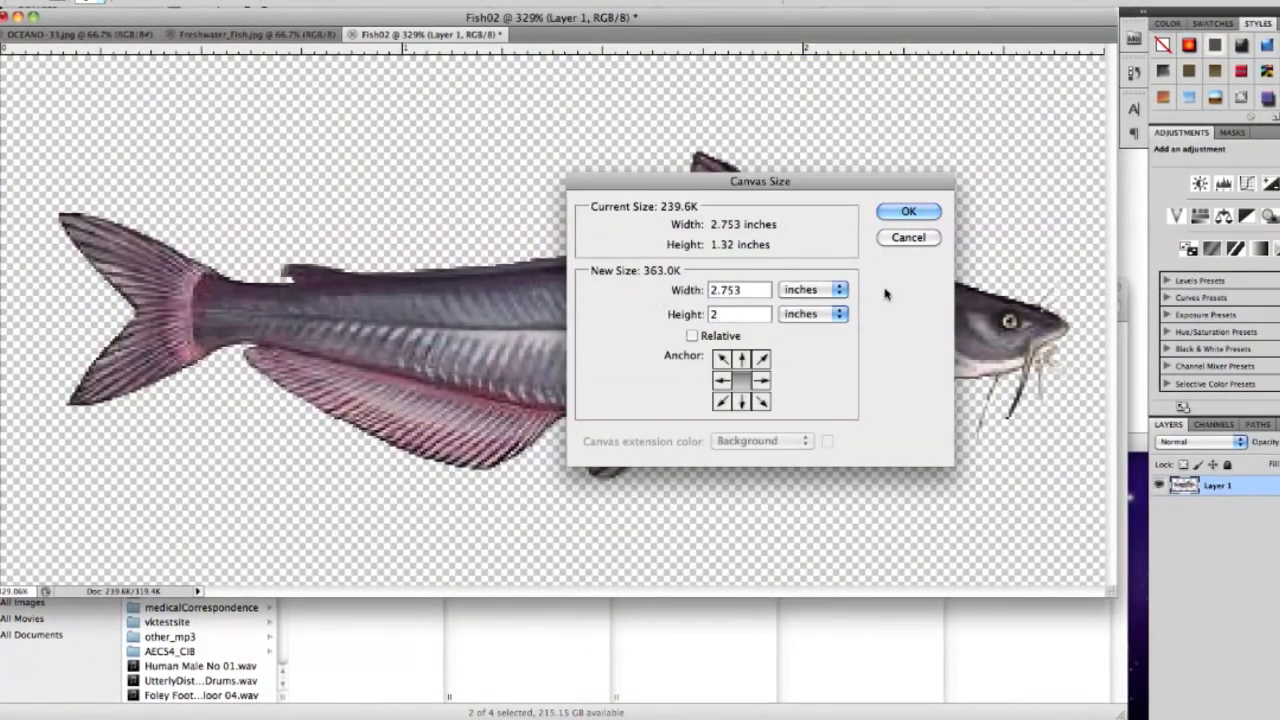
left_click(905, 211)
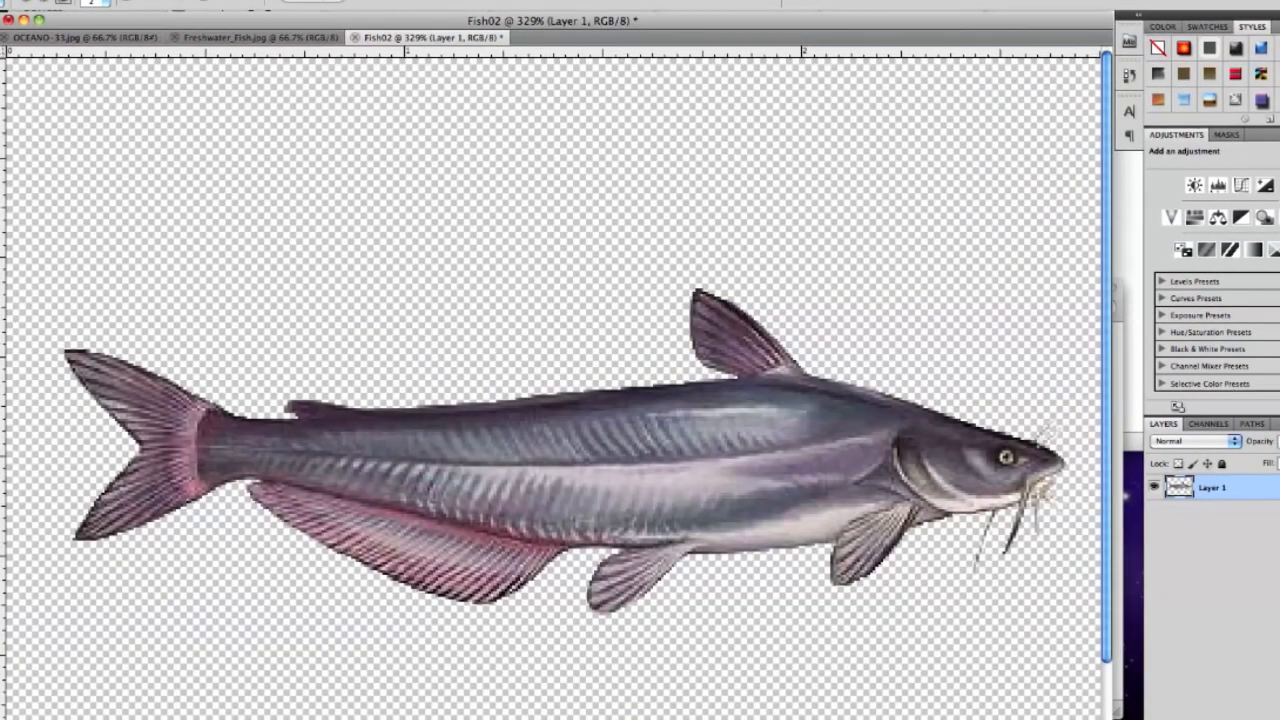
Save the catfish document in Photoshop format as Fish02.psd in the AETutoprialsVDK folder inside _AE2012SpringVids
left_click(97, 0)
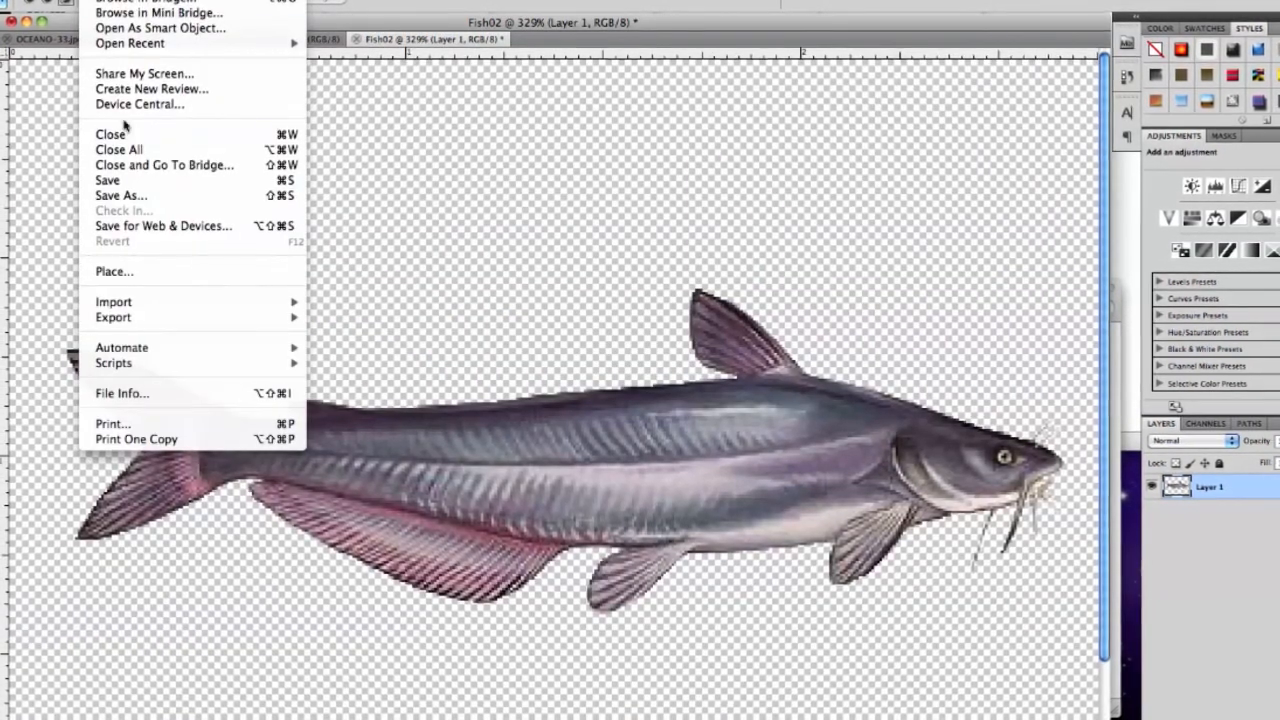
left_click(125, 198)
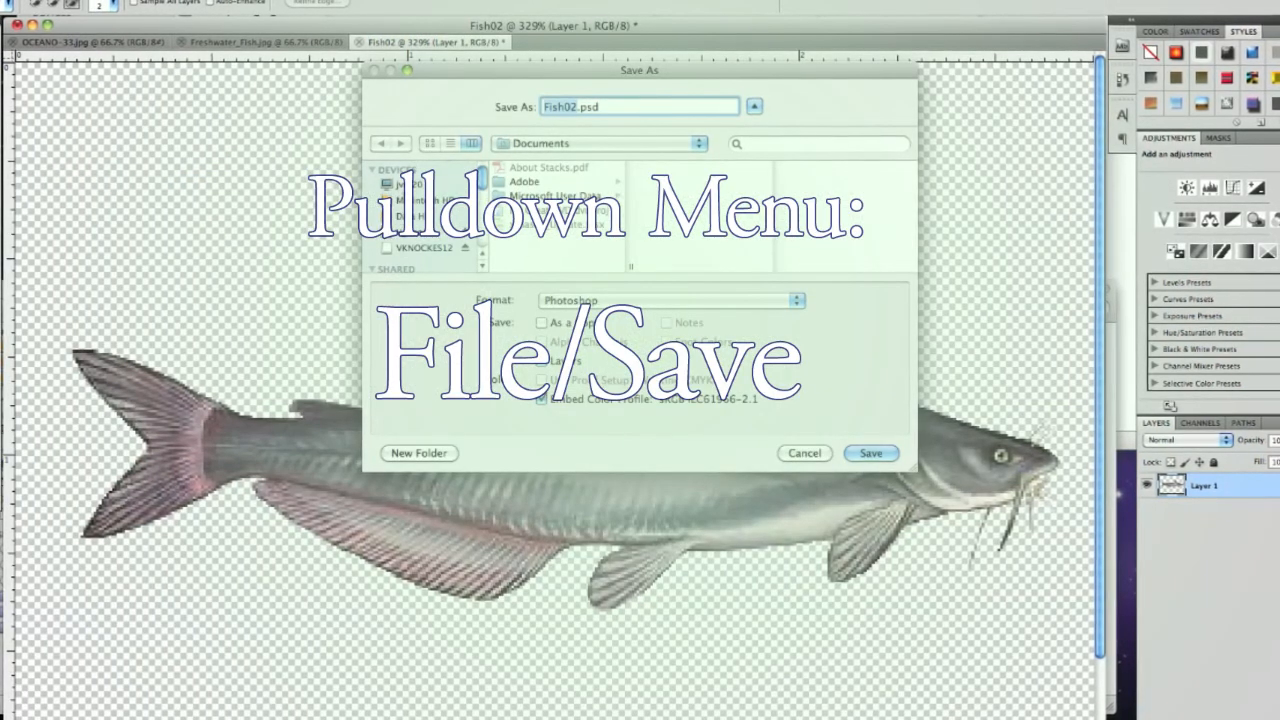
left_click(395, 240)
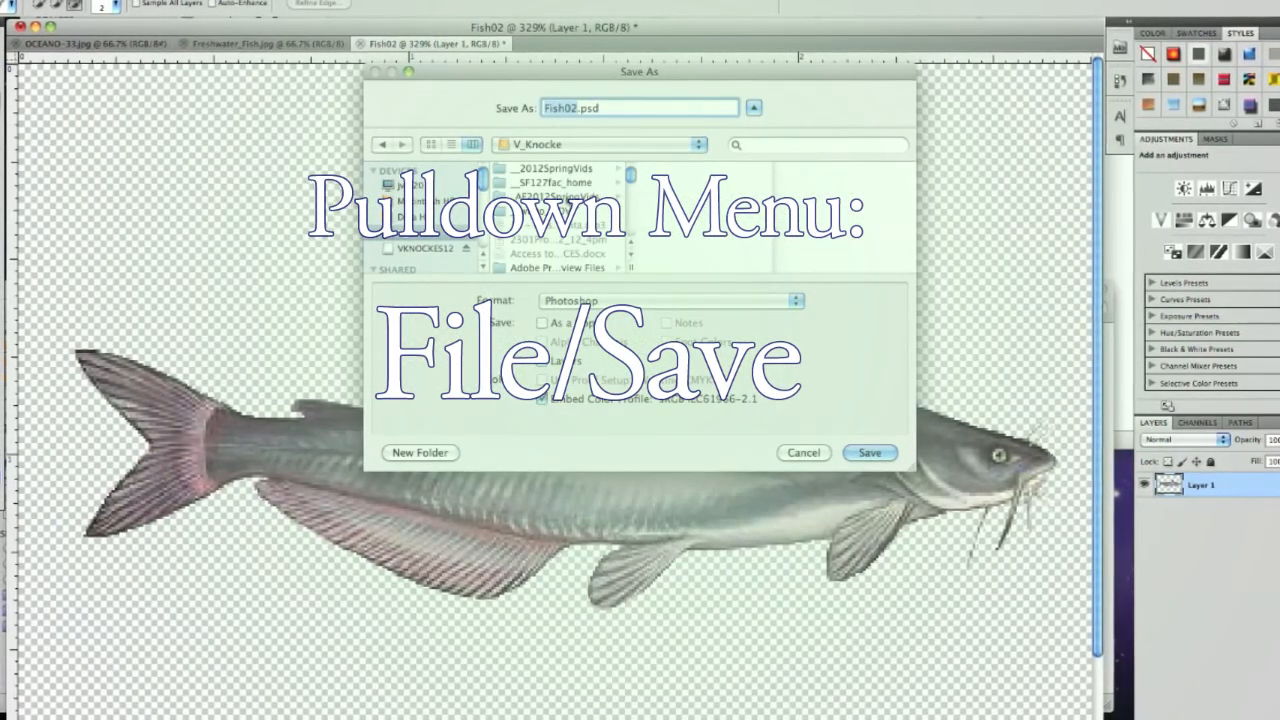
left_click(556, 198)
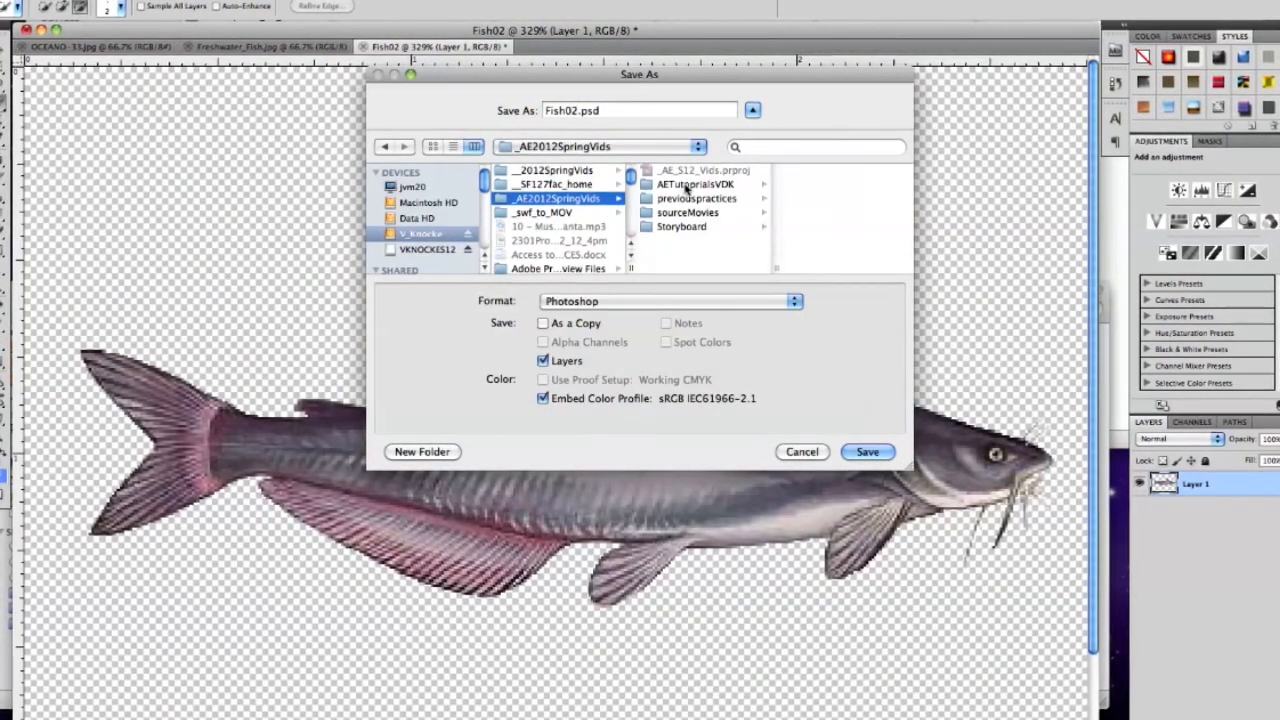
left_click(687, 186)
left_click(866, 452)
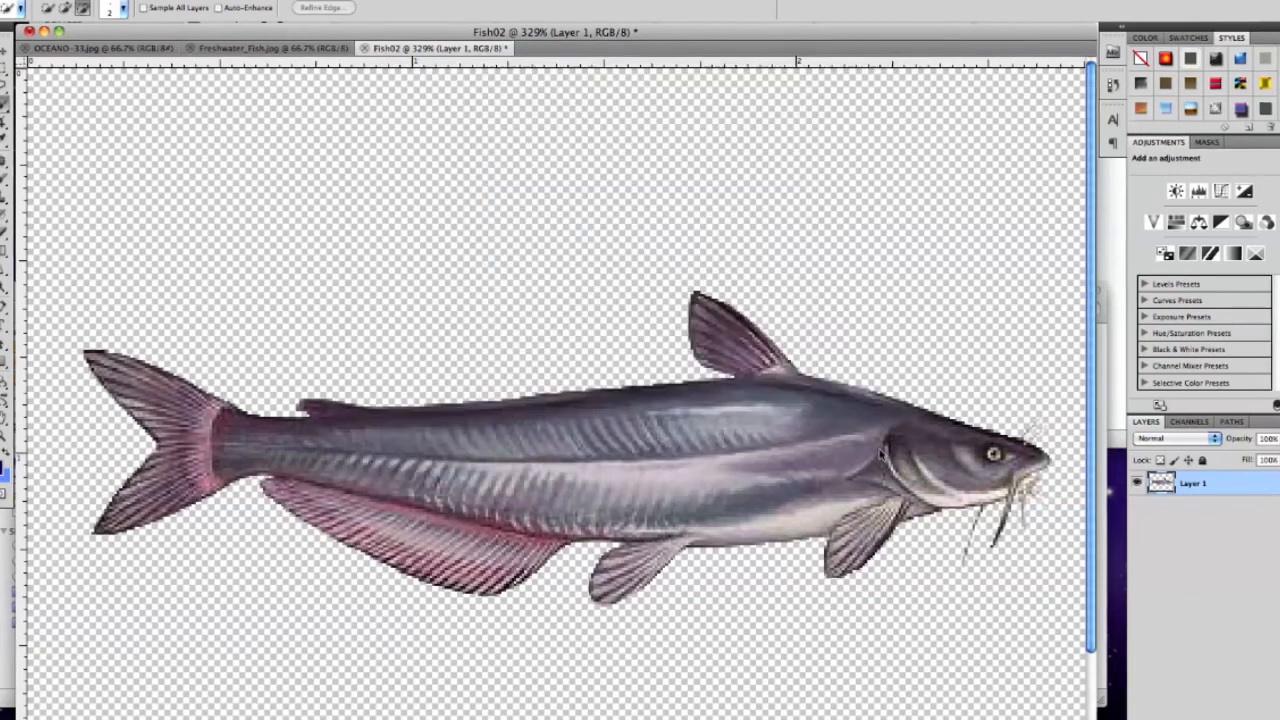
left_click(814, 315)
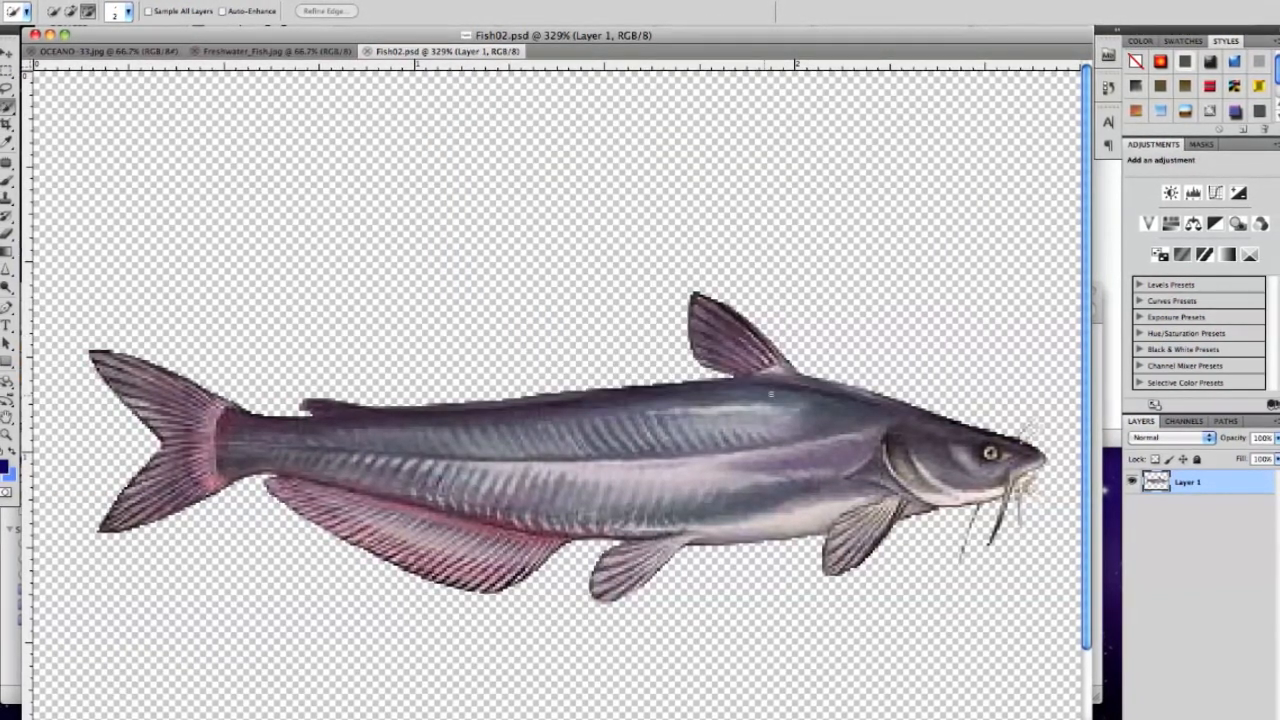
Switch to OCEANO-33.jpg and check its pixel dimensions in Image Size without changing them
left_click(138, 53)
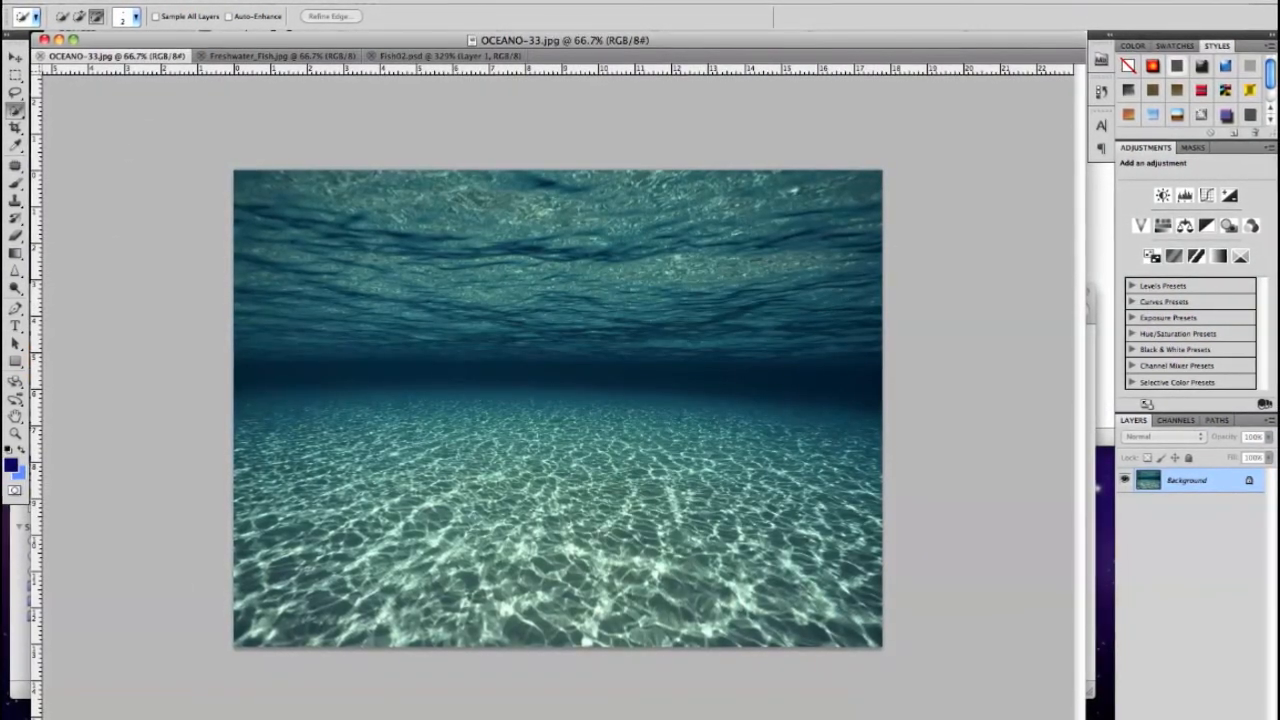
left_click(195, 1)
left_click(222, 103)
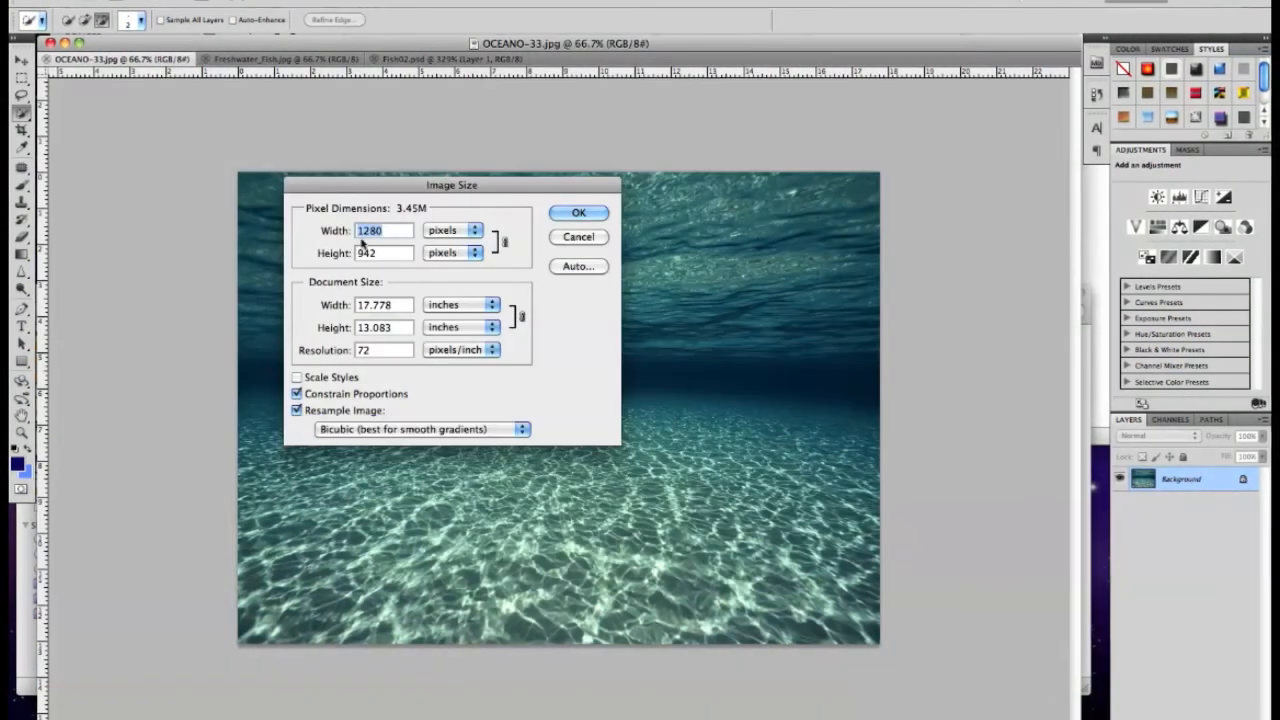
left_click(385, 254)
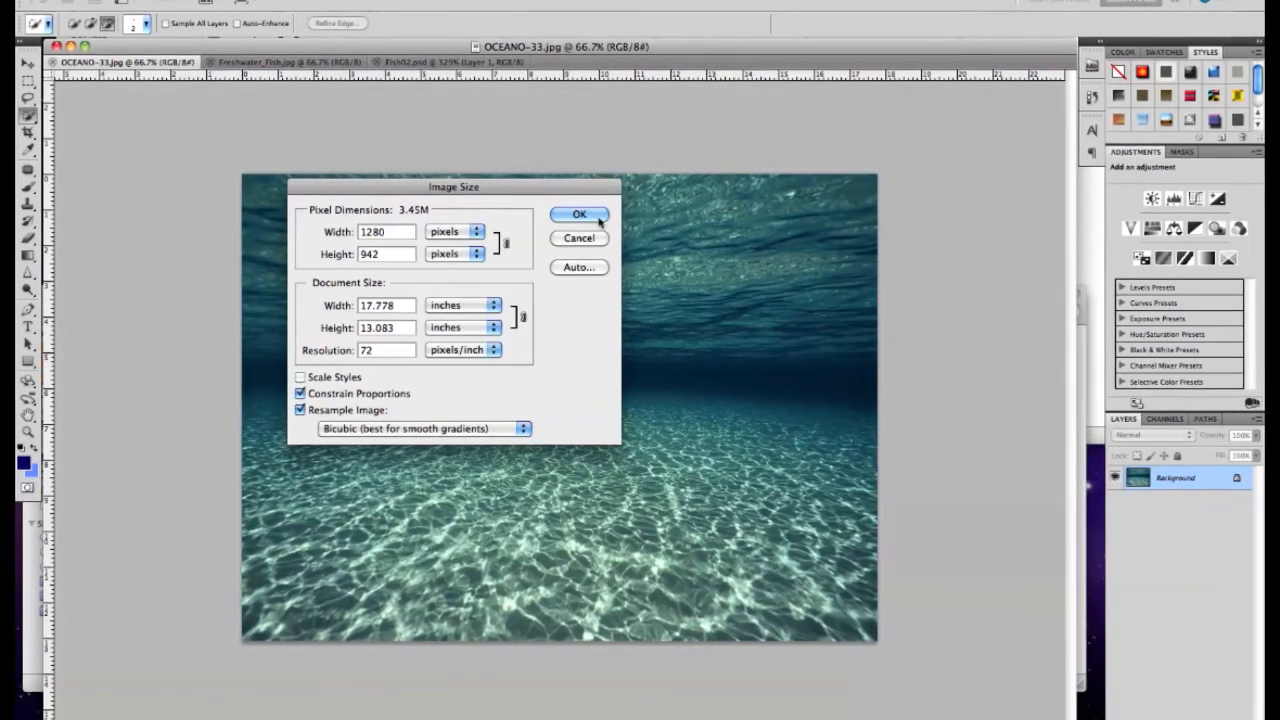
left_click(580, 240)
Crop the ocean image's canvas to a height of 720 pixels with a centred anchor, accepting the clipping
left_click(218, 3)
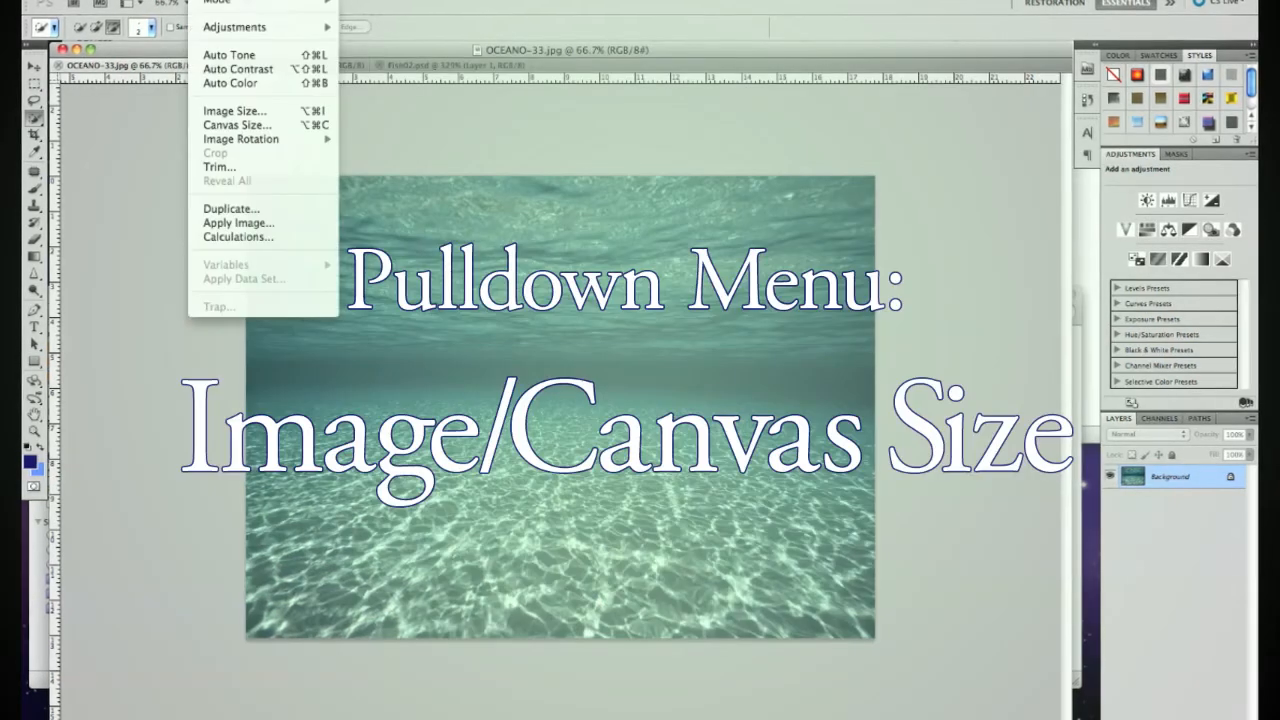
left_click(270, 128)
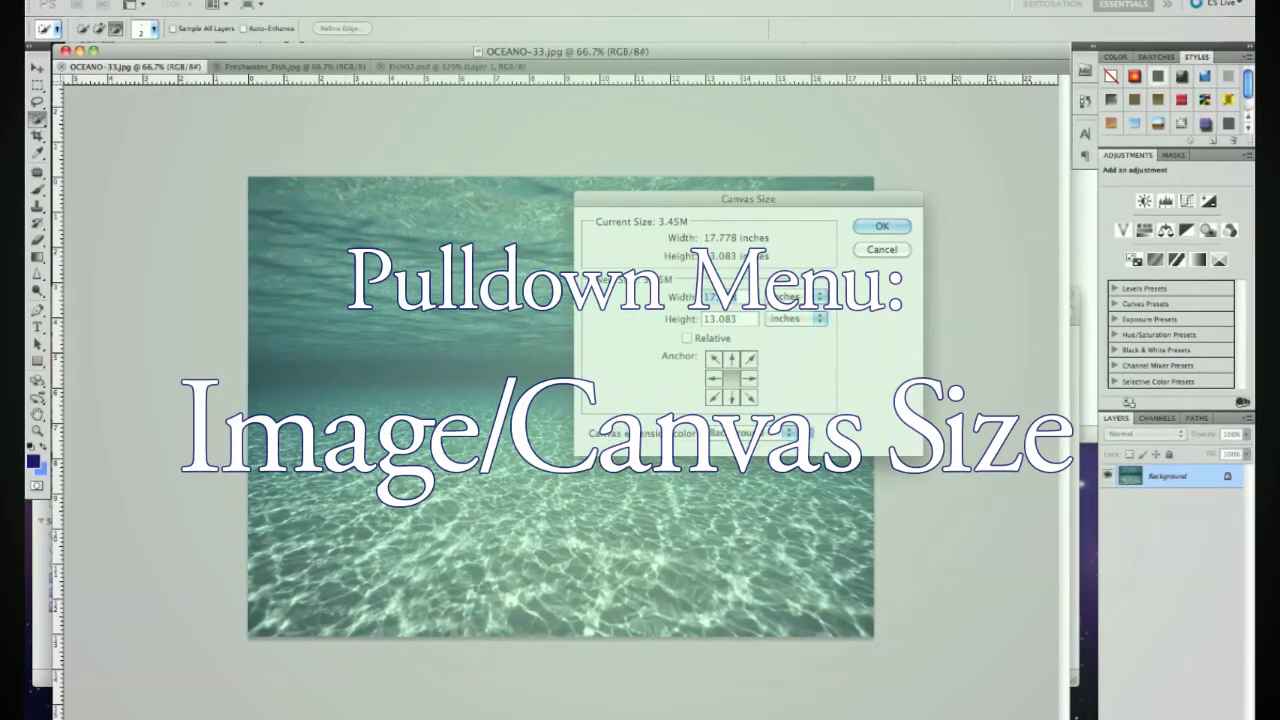
left_click(790, 318)
left_click(783, 306)
type("720")
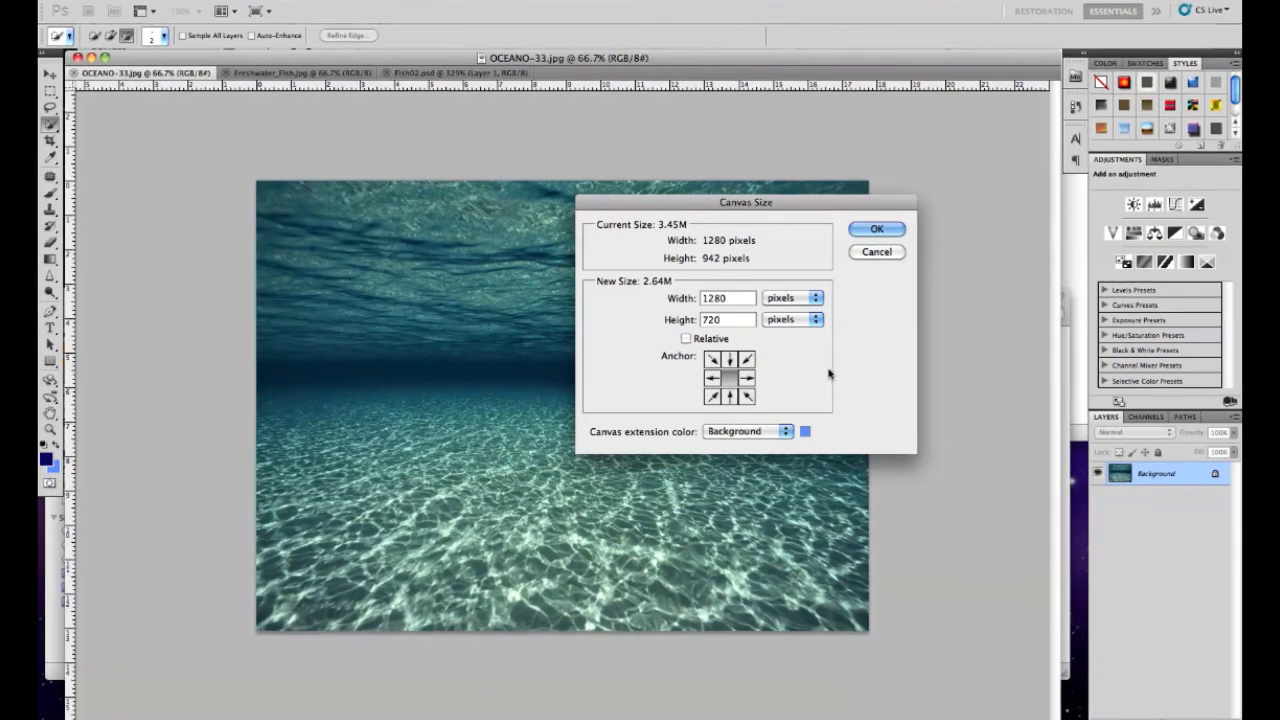
left_click(877, 229)
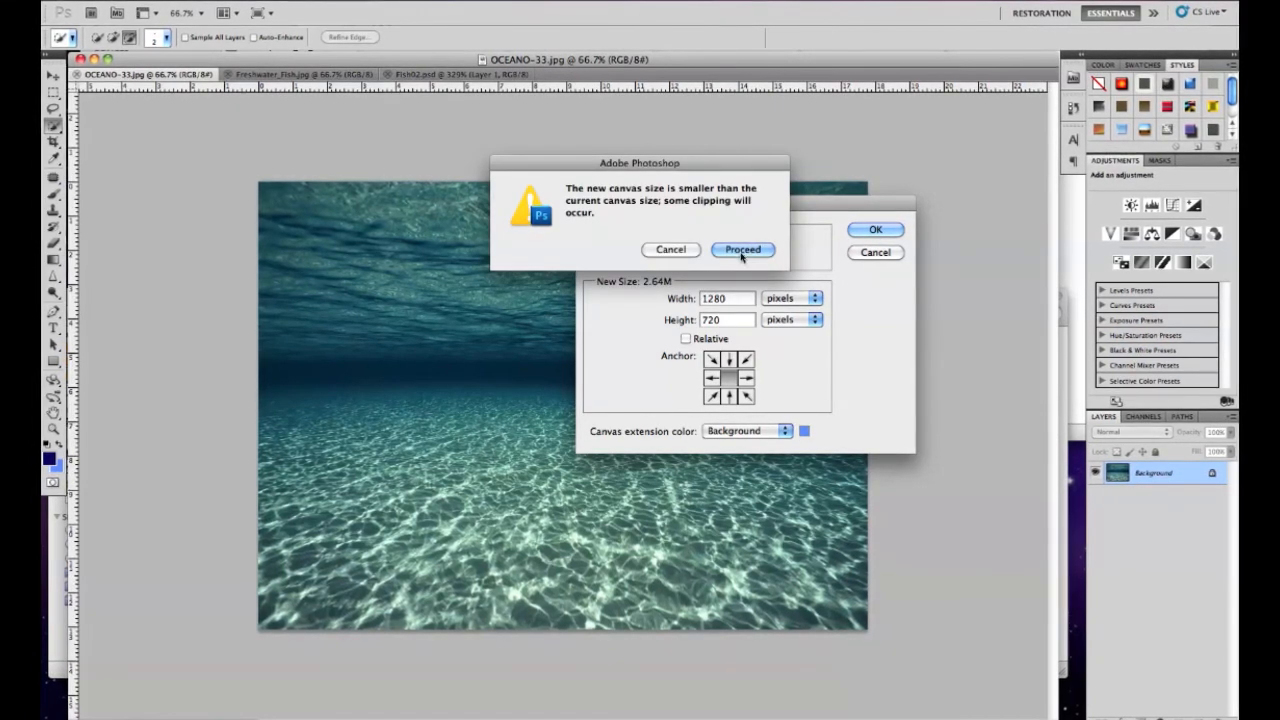
left_click(740, 251)
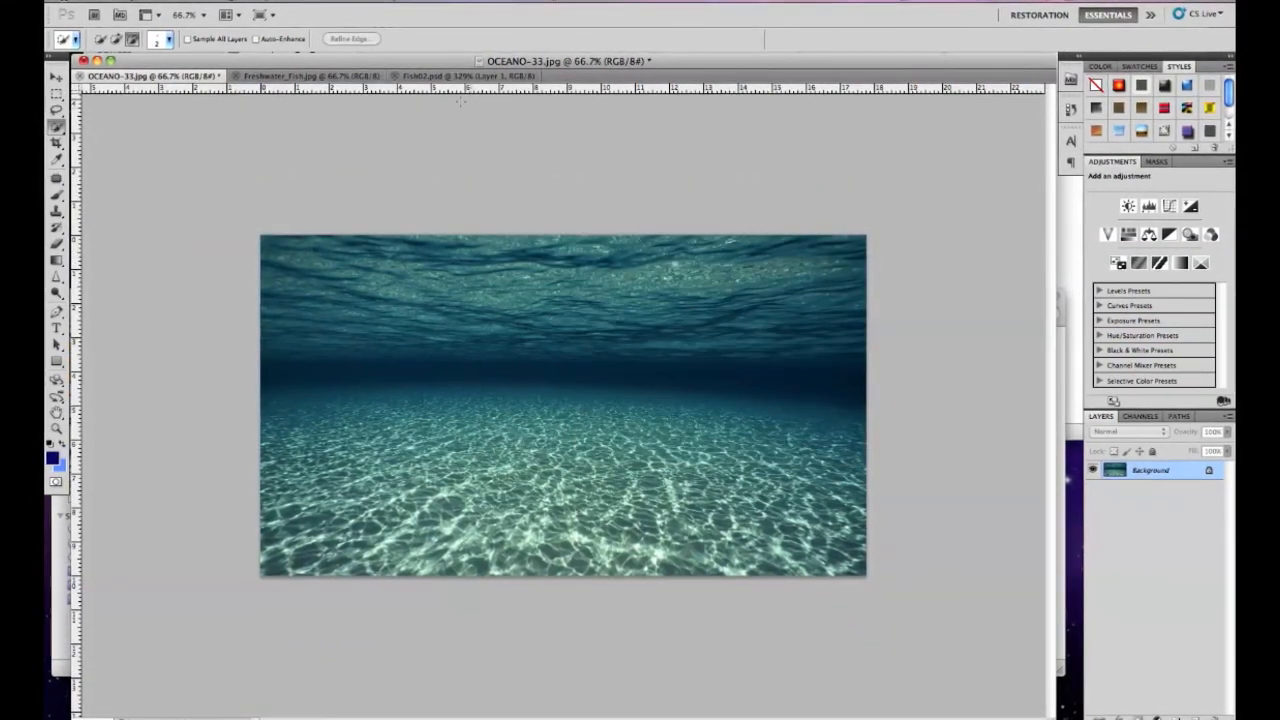
Save the cropped ocean image as Oceano720.jpg with JPEG quality 8 and quit Photoshop
left_click(168, 2)
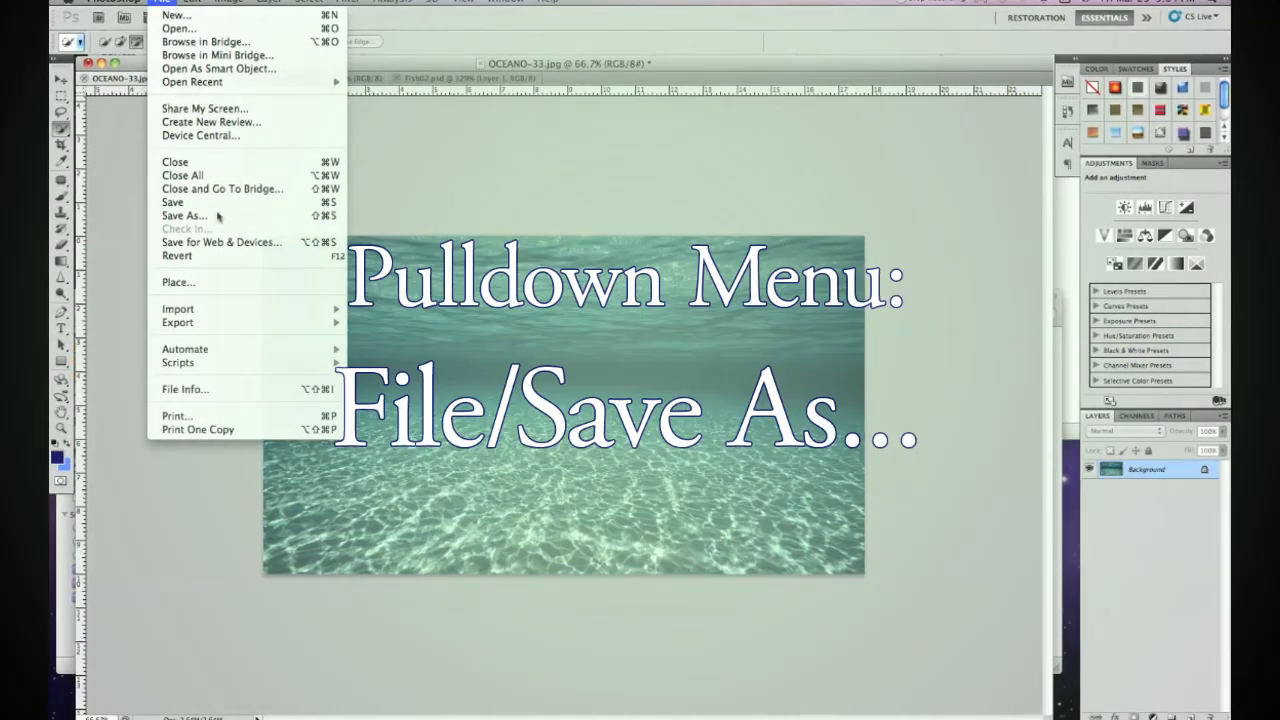
left_click(215, 214)
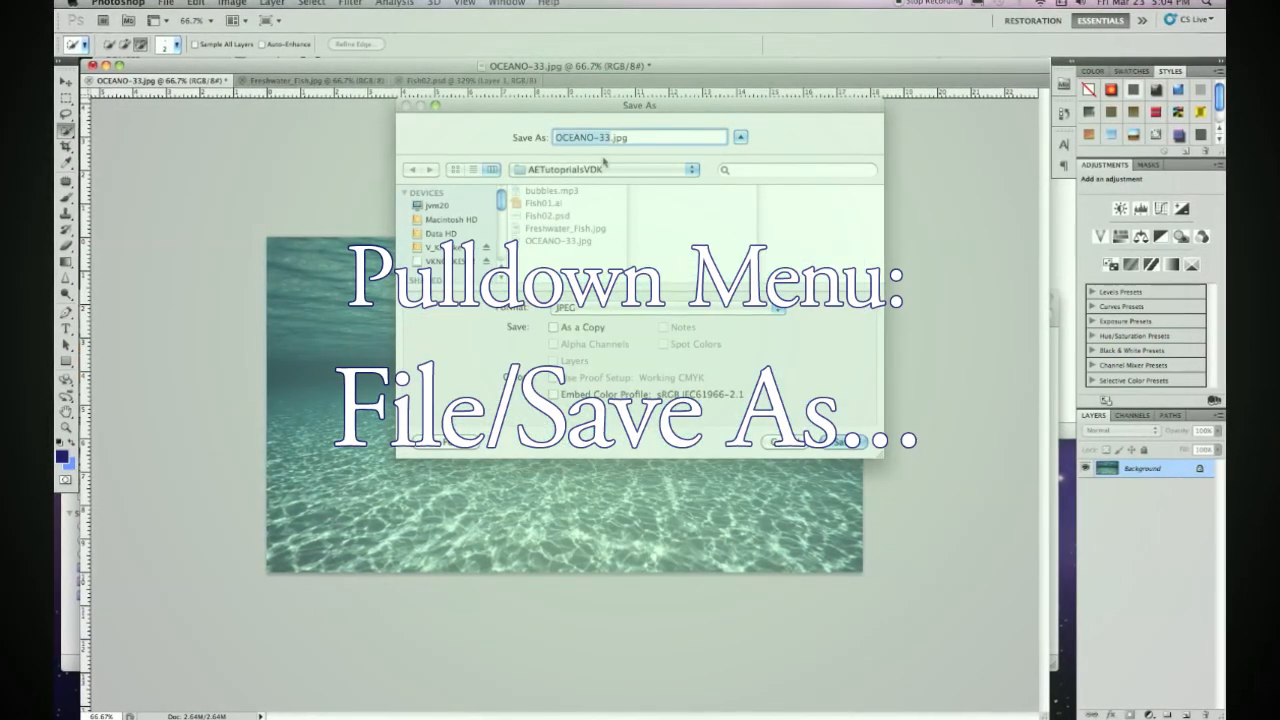
type("Oceano")
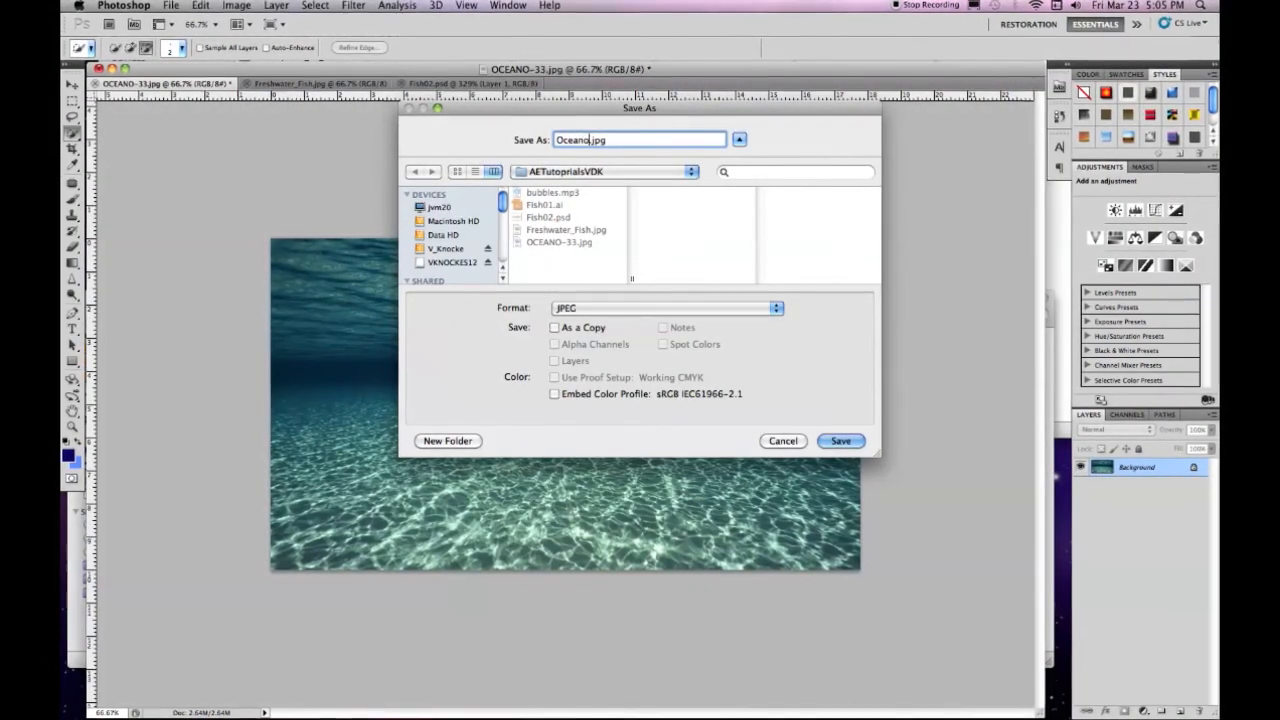
type("720")
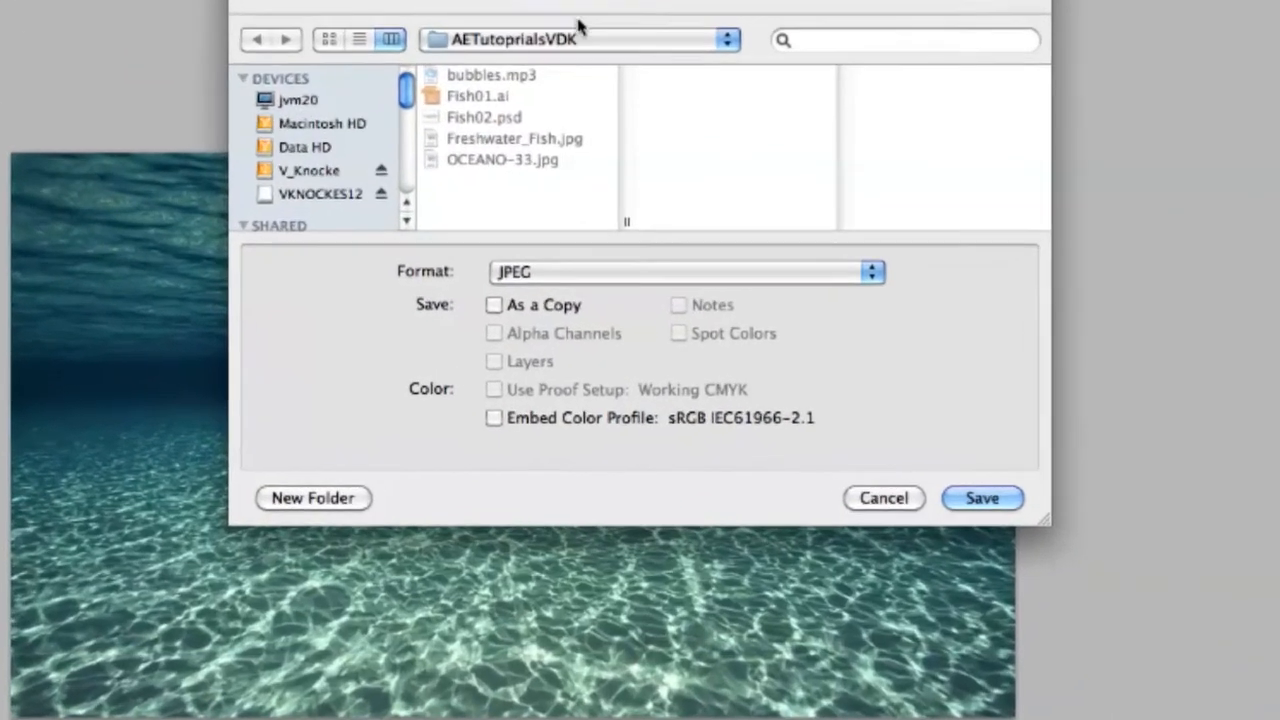
key("Return")
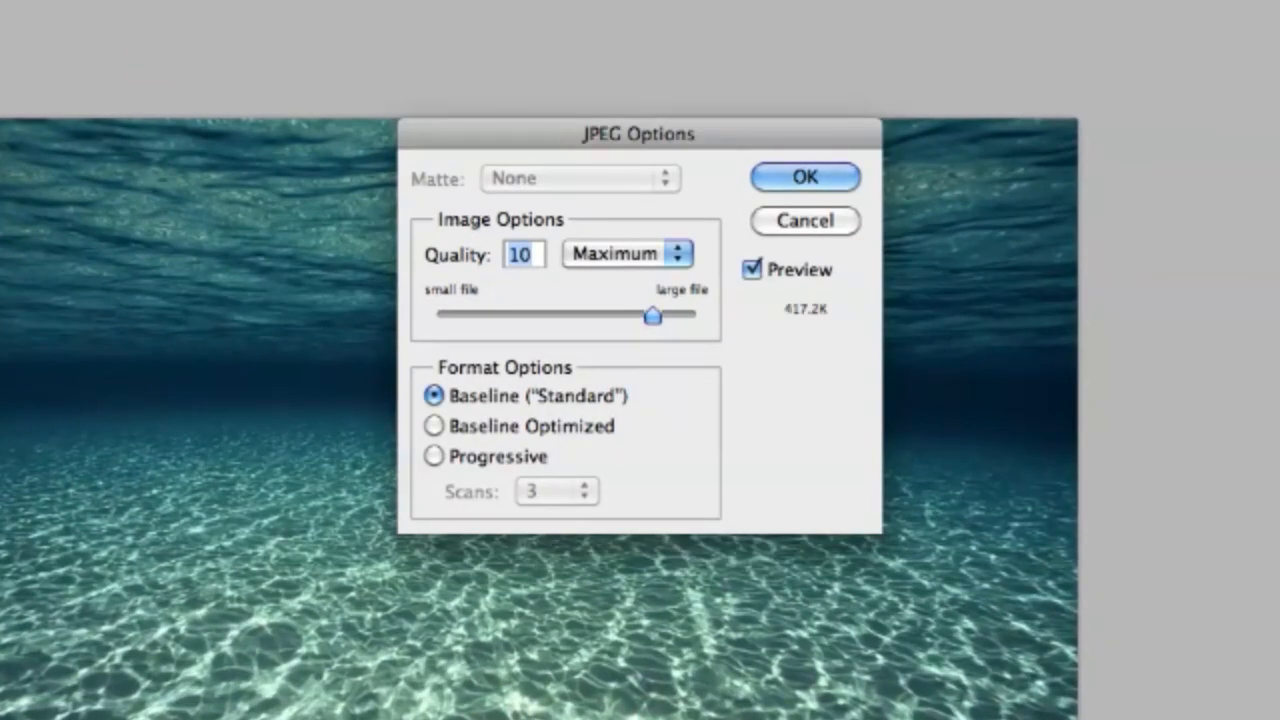
left_click_drag(651, 320, 618, 318)
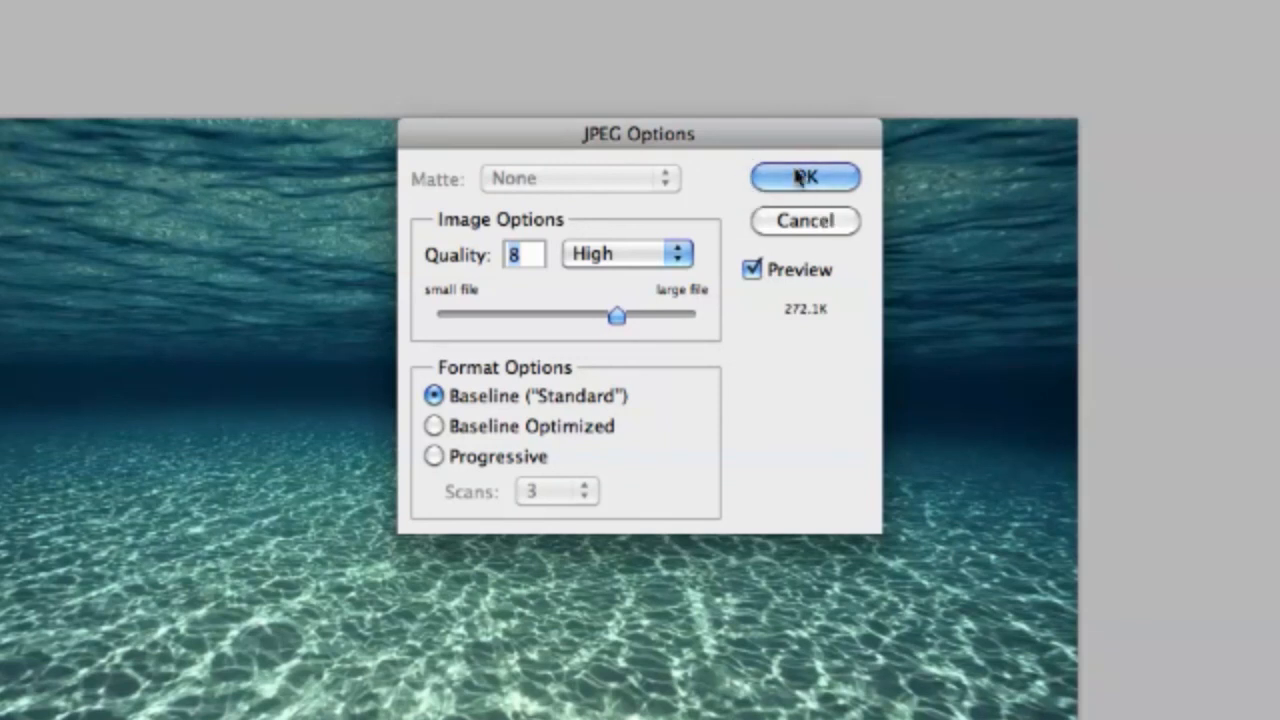
left_click(845, 178)
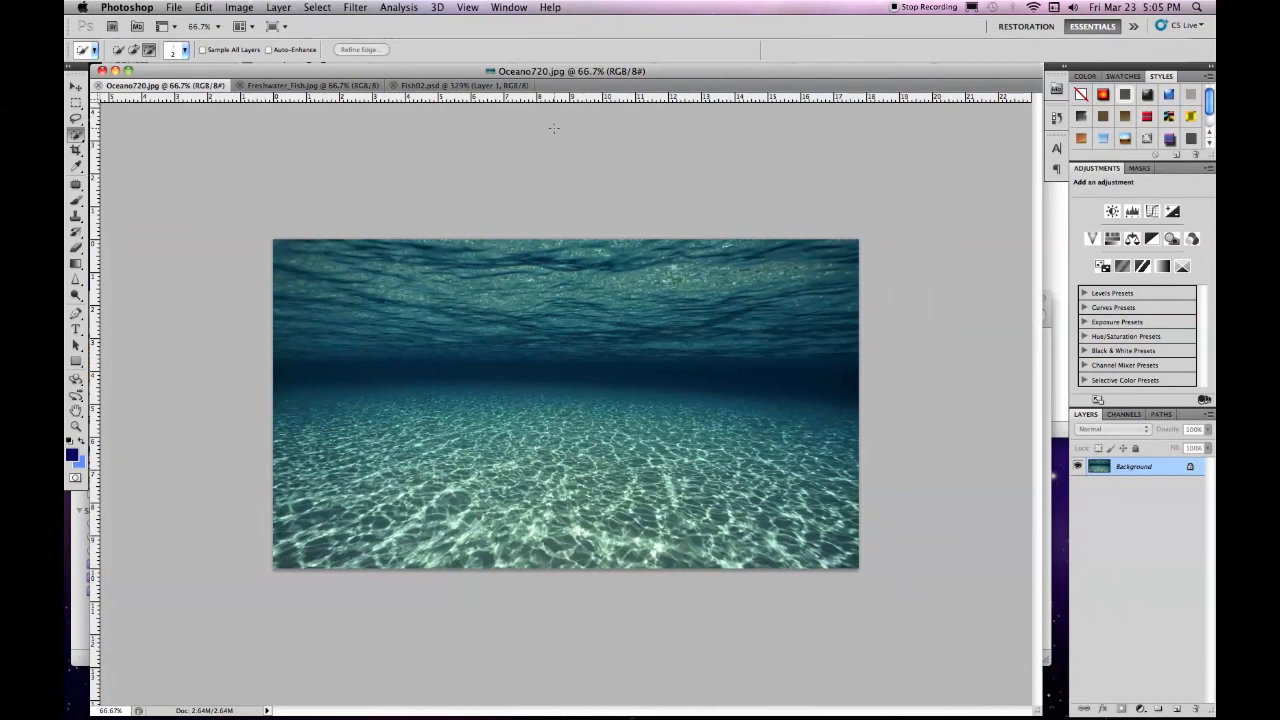
left_click(148, 10)
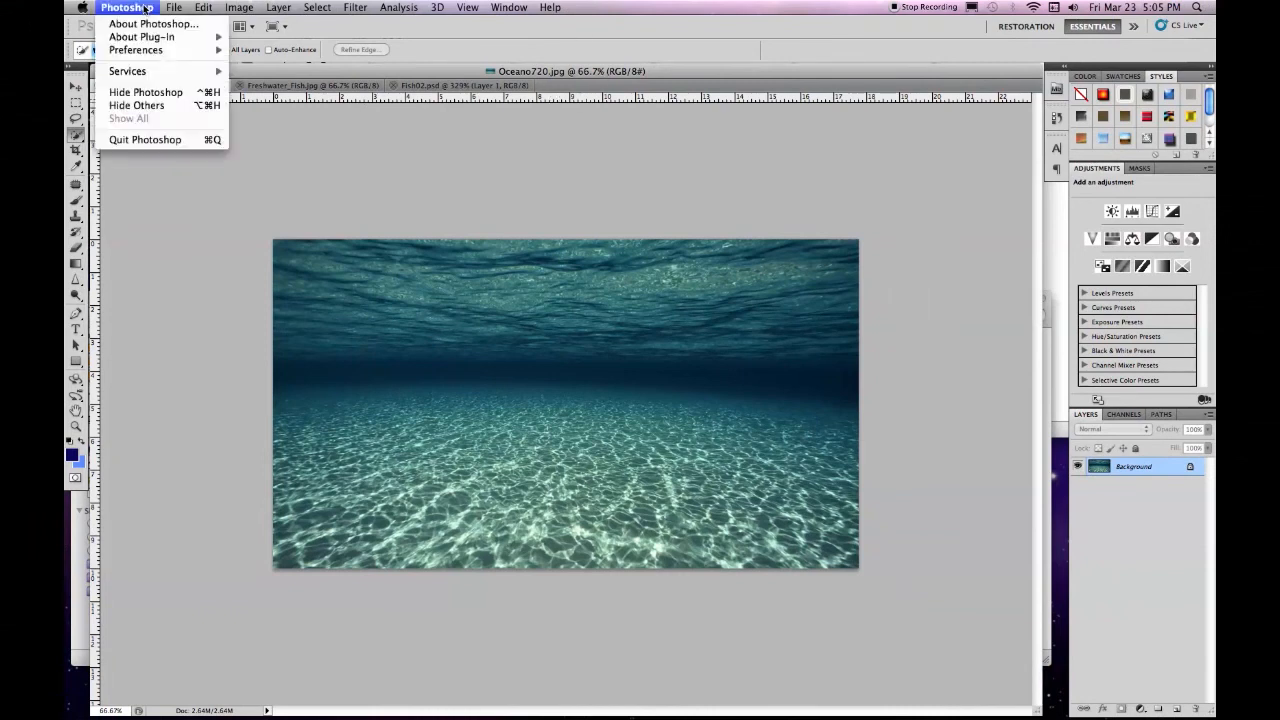
left_click(176, 142)
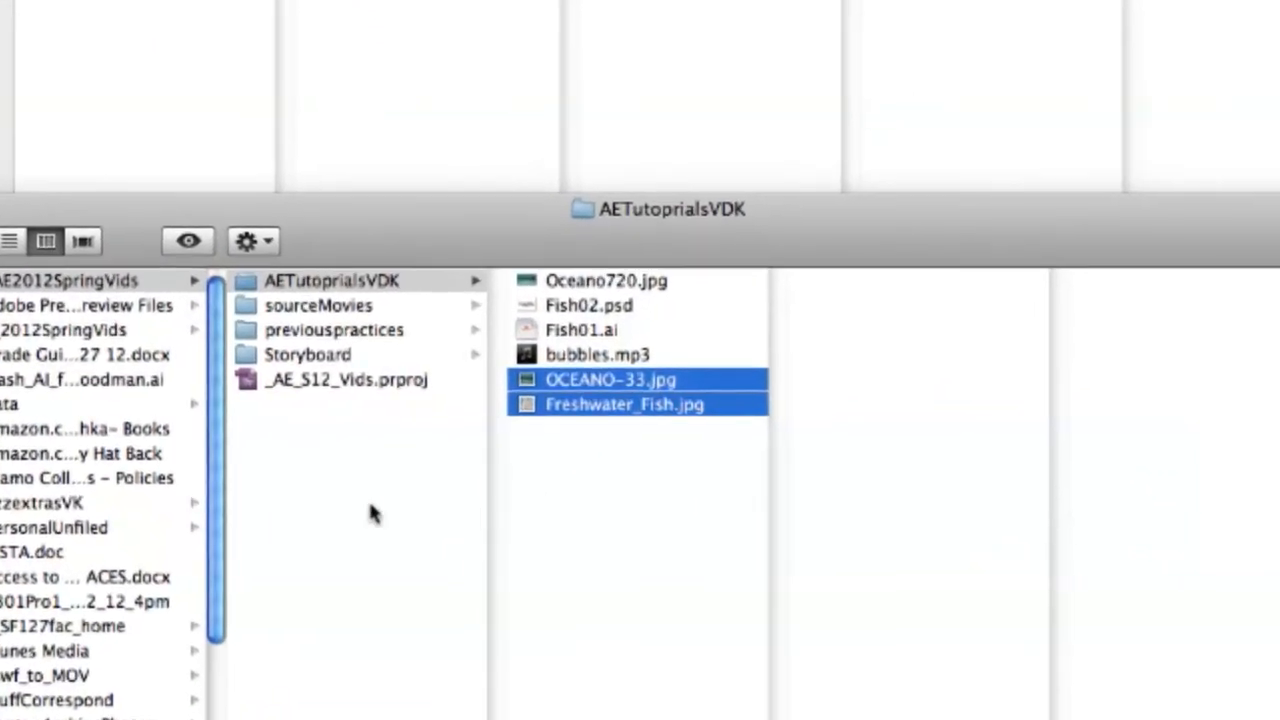
Preview Oceano720.jpg and play bubbles.mp3 in the AETutoprialsVDK folder
left_click(672, 291)
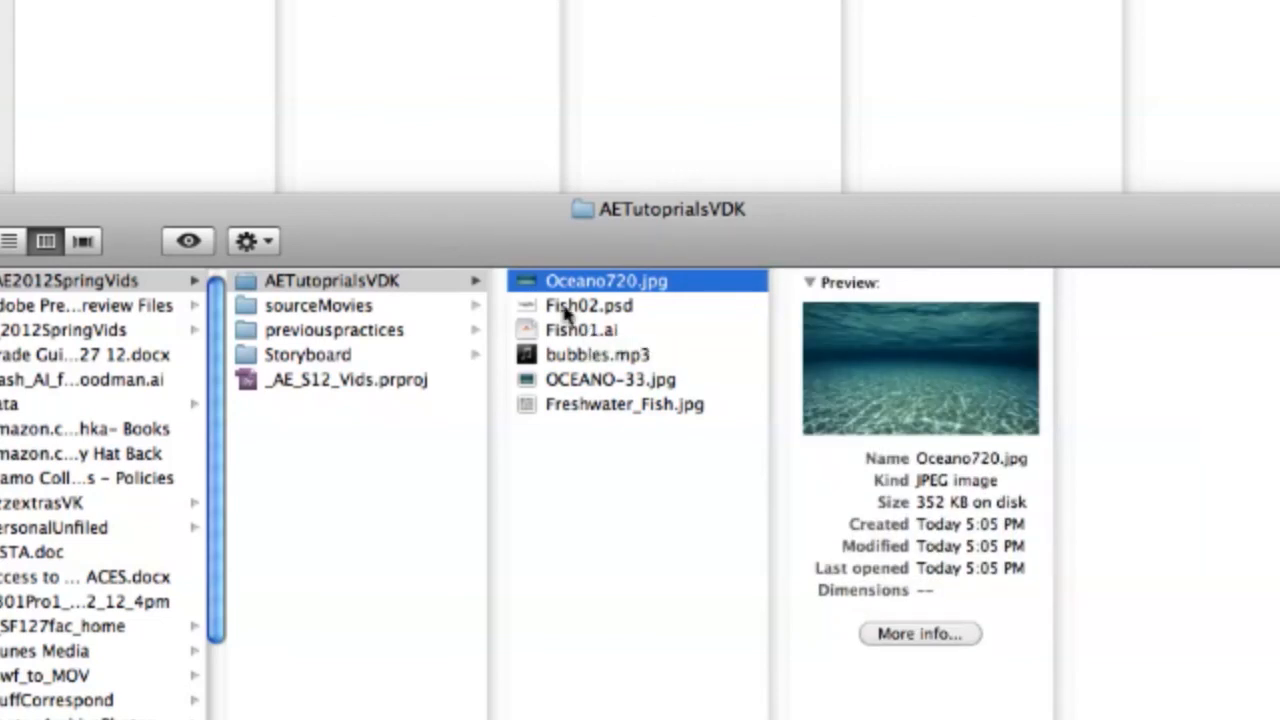
left_click(566, 359)
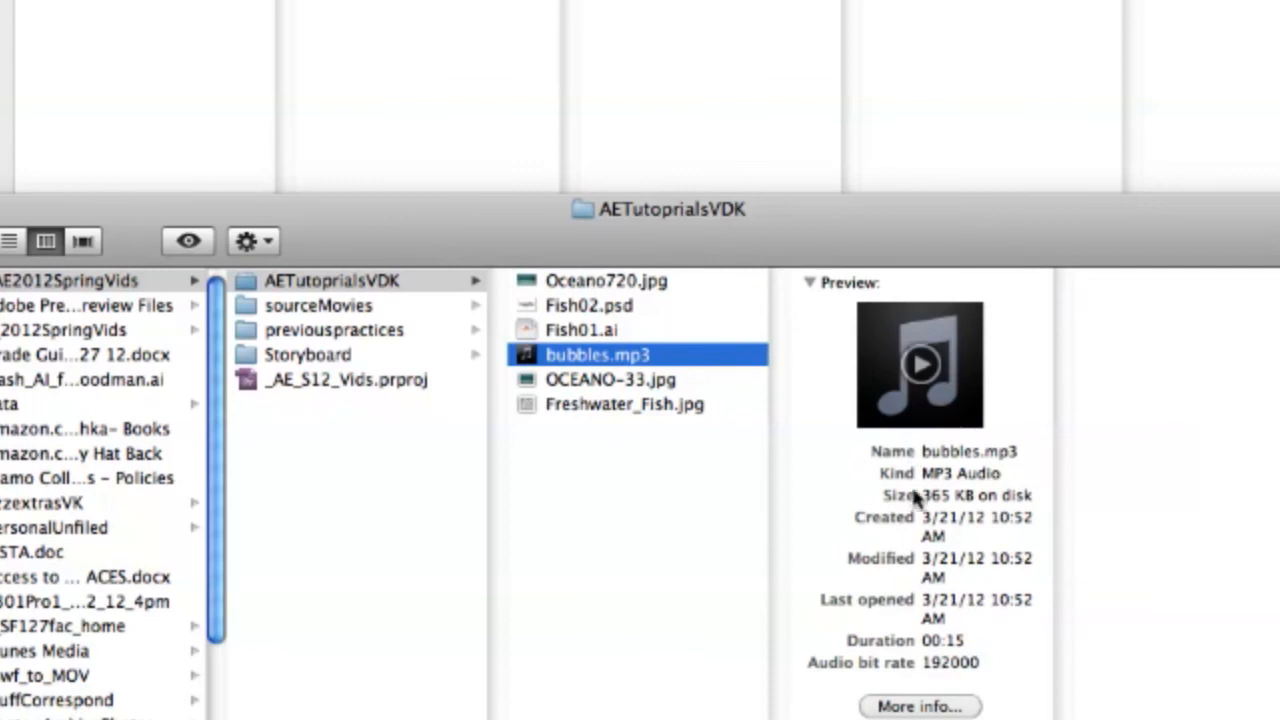
left_click(920, 364)
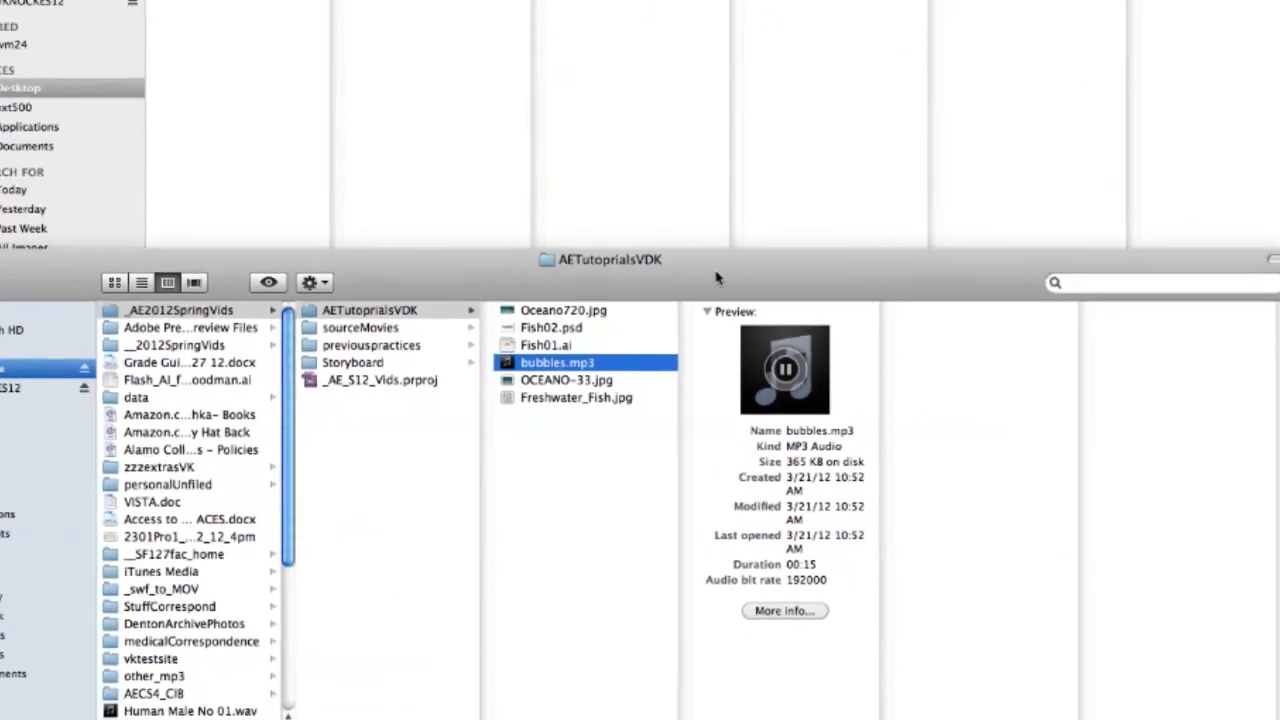
left_click(591, 516)
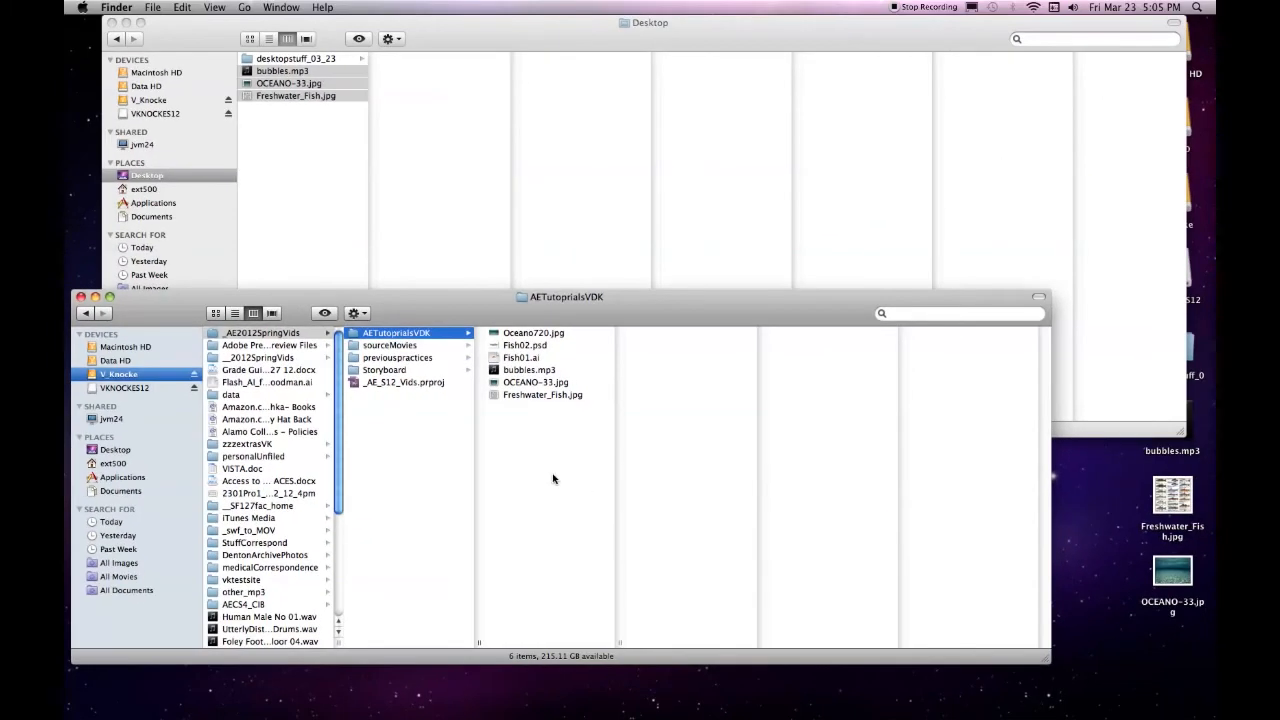
Launch Adobe After Effects CS5.5
mouse_move(421, 716)
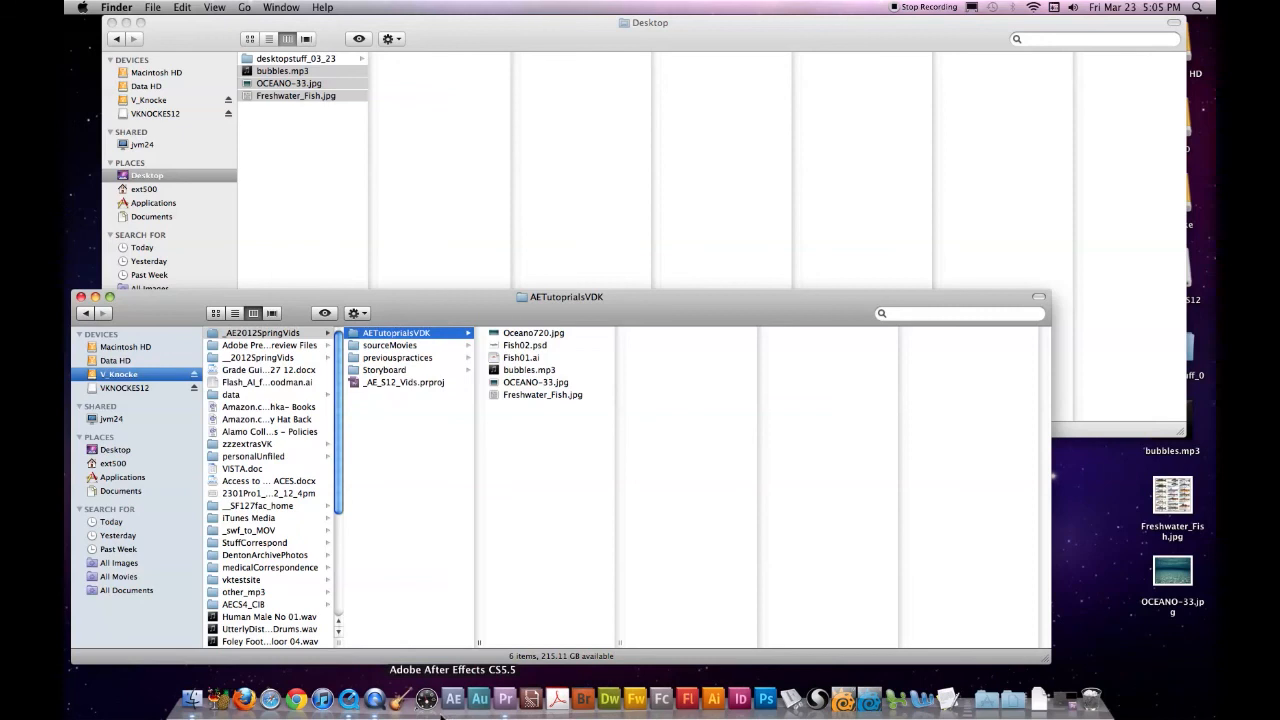